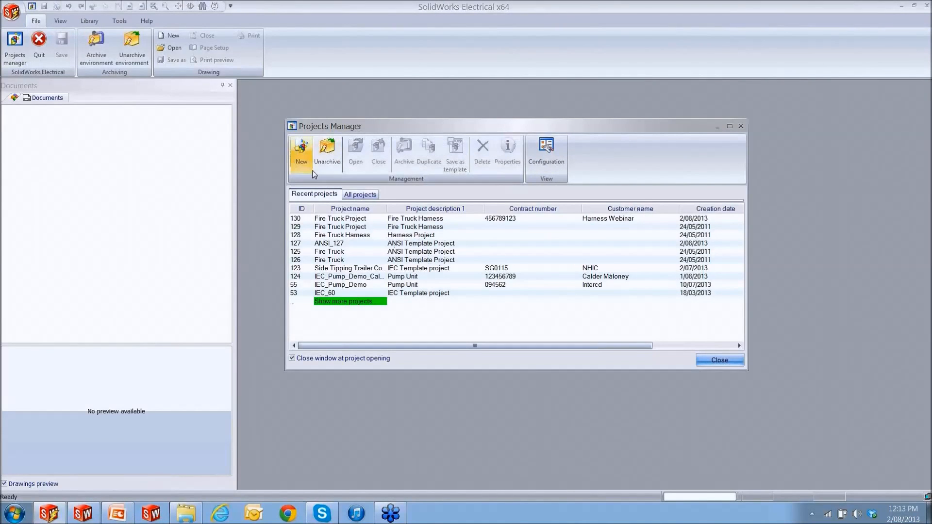
# Step: Start a new project based on the Fire Truck Project template
pyautogui.click(301, 151)
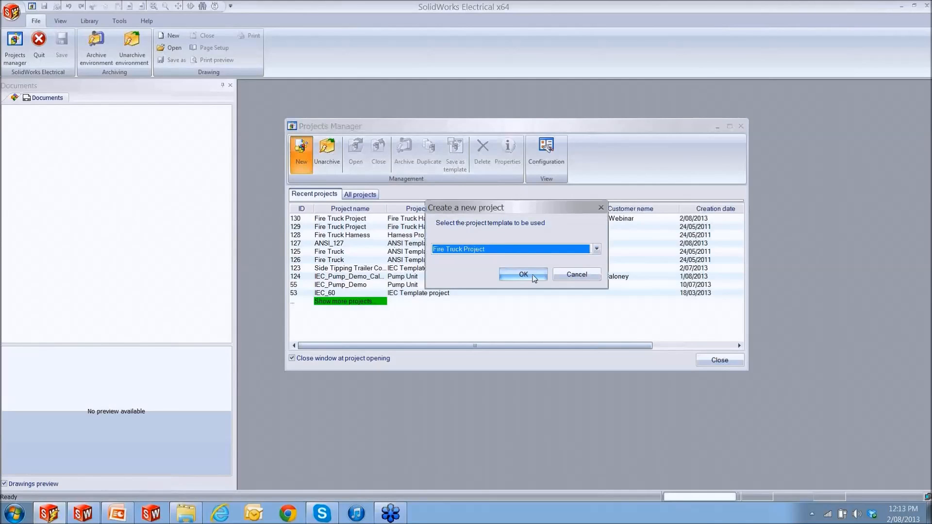
pyautogui.click(550, 249)
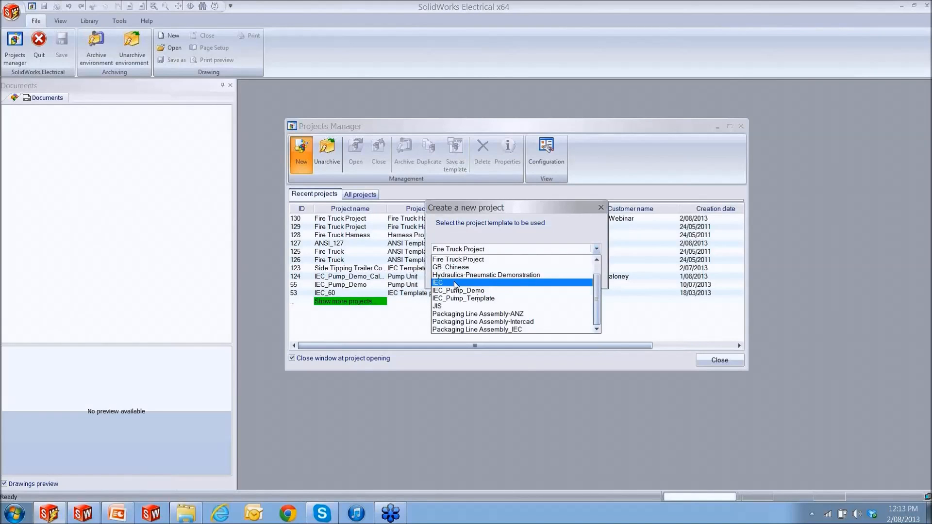
pyautogui.scroll(1, 456, 285)
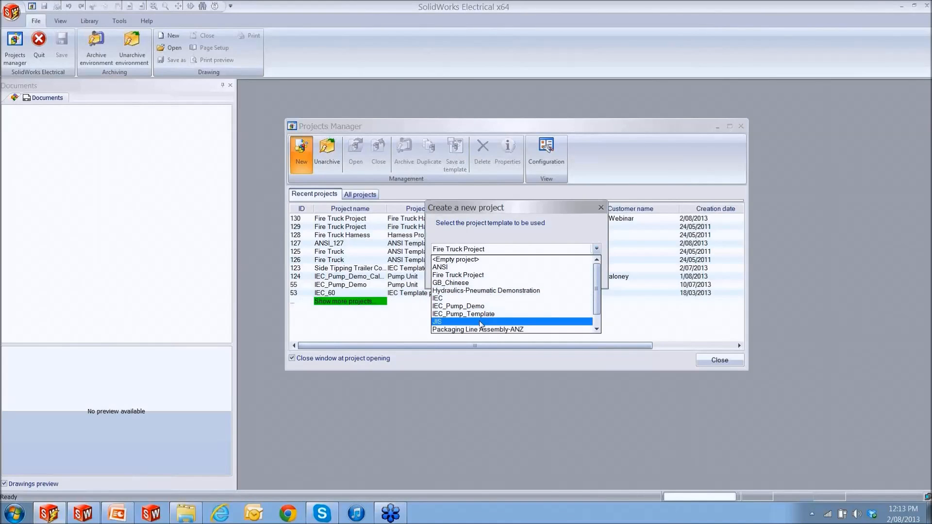
pyautogui.click(483, 276)
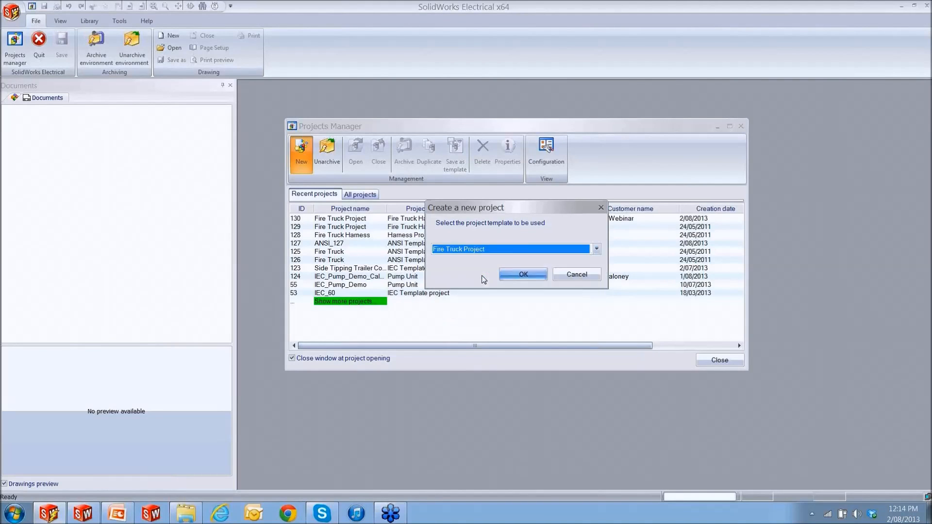
pyautogui.click(520, 275)
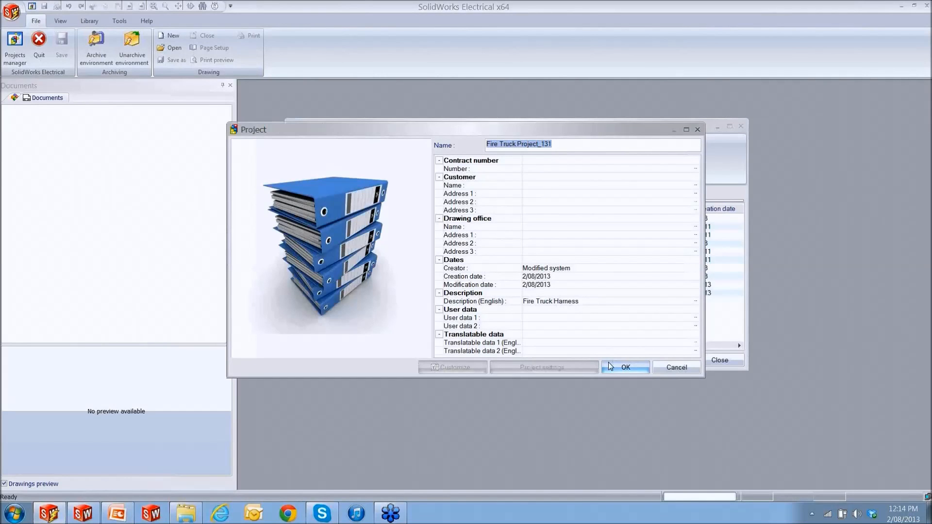
# Step: Name the new project Fire Truck Project Webinar
pyautogui.click(610, 367)
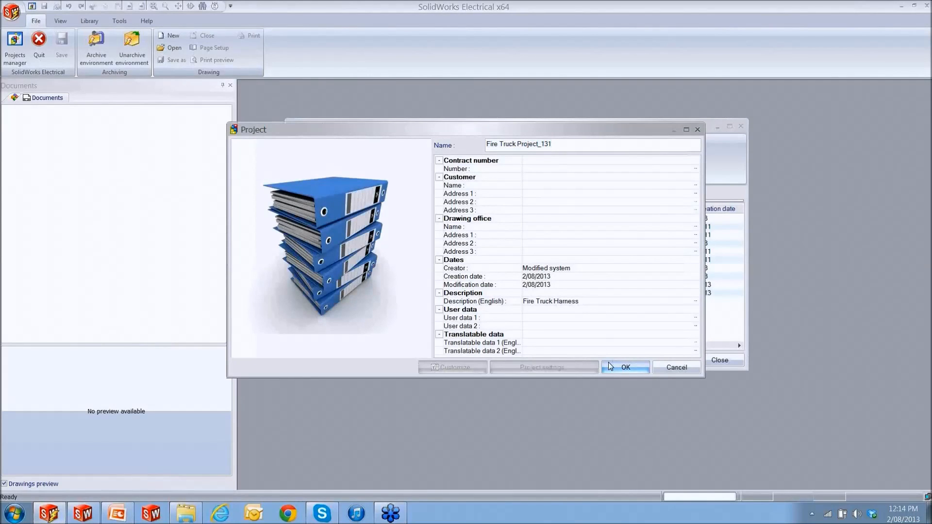
pyautogui.press('BackSpace')
pyautogui.press('BackSpace')
pyautogui.press('BackSpace')
pyautogui.press('BackSpace')
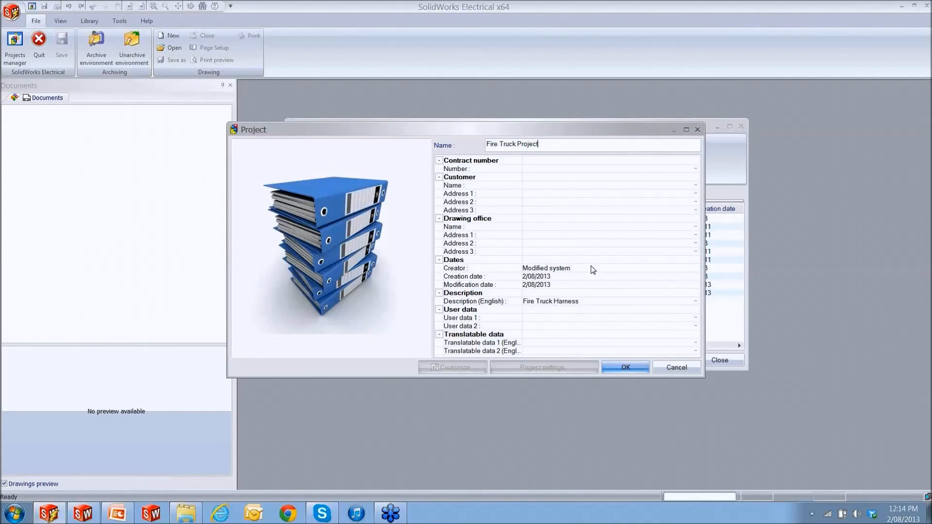
pyautogui.write('Webinar')
pyautogui.press('BackSpace')
pyautogui.press('BackSpace')
pyautogui.press('BackSpace')
pyautogui.press('BackSpace')
pyautogui.write('inar')
# Step: Enter the project's contract number and set the customer name to Webinar
pyautogui.click(547, 169)
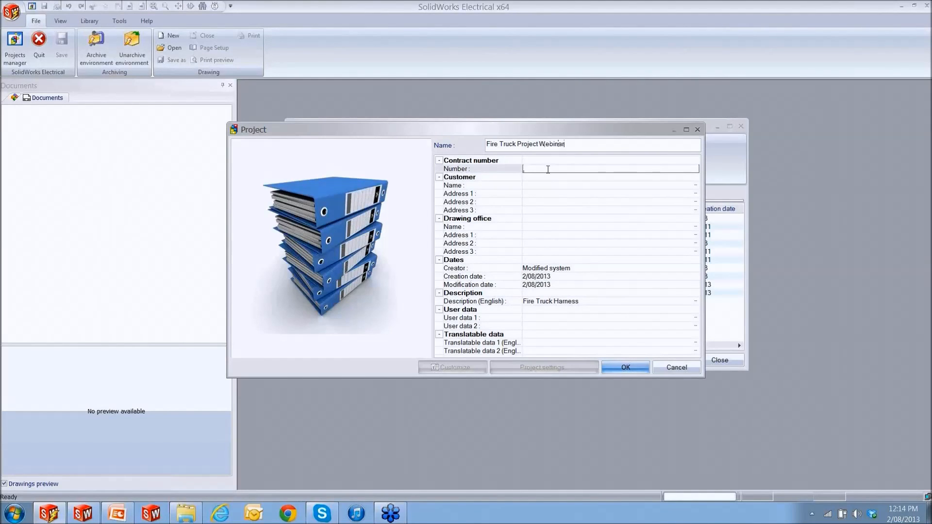
pyautogui.write('123456788')
pyautogui.click(565, 185)
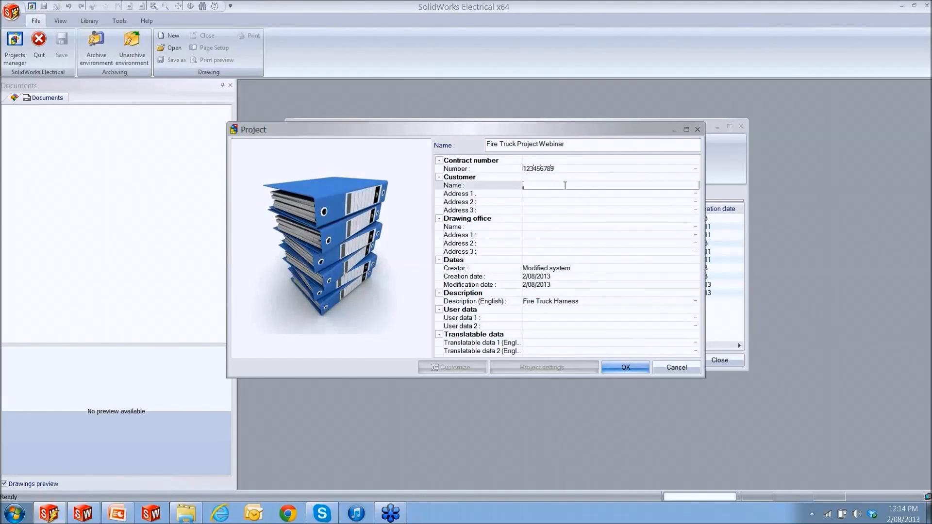
pyautogui.write('Webinar')
pyautogui.press('Tab')
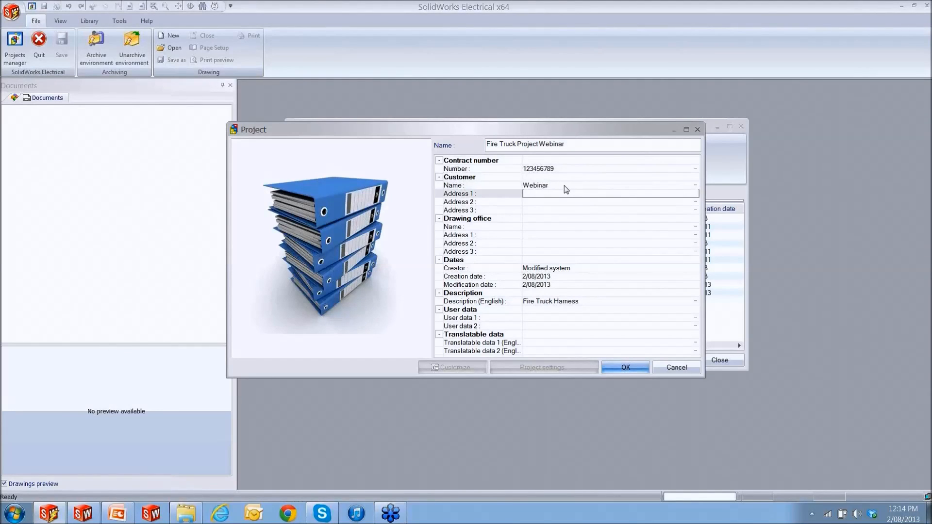
# Step: Set the drawing office name to Intercad and its first address line to Sydney, and create the project
pyautogui.press('Tab')
pyautogui.press('Tab')
pyautogui.press('Tab')
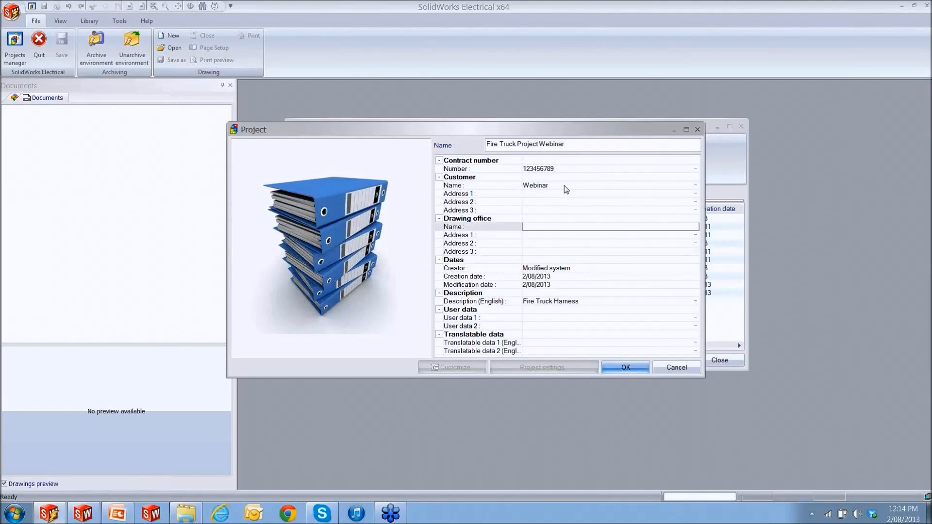
pyautogui.write('Intercad')
pyautogui.press('Tab')
pyautogui.write('Sydney')
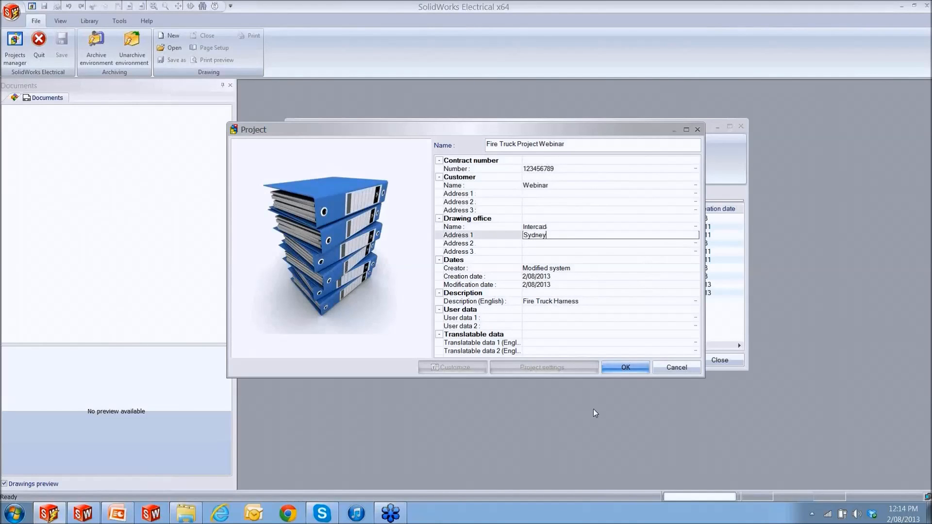
pyautogui.click(626, 369)
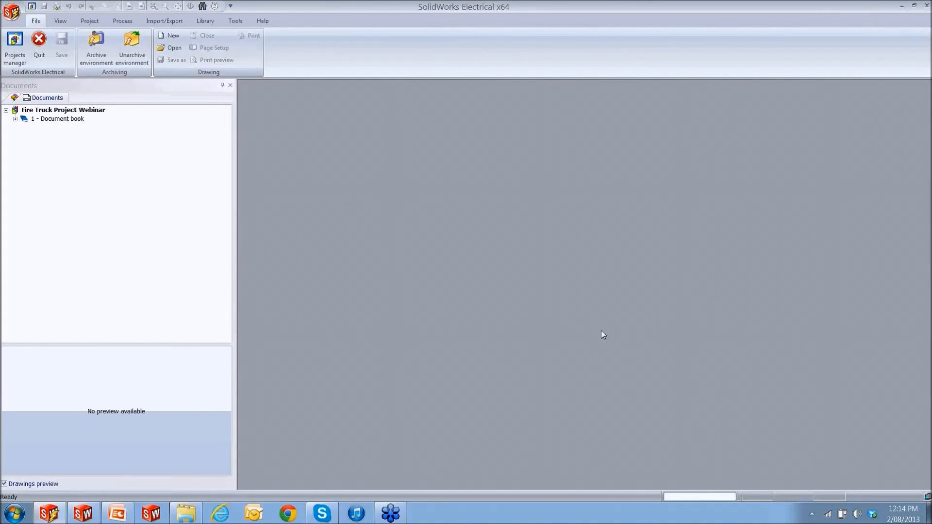
# Step: Open the cover page from the project's document book and examine its title block
pyautogui.click(15, 119)
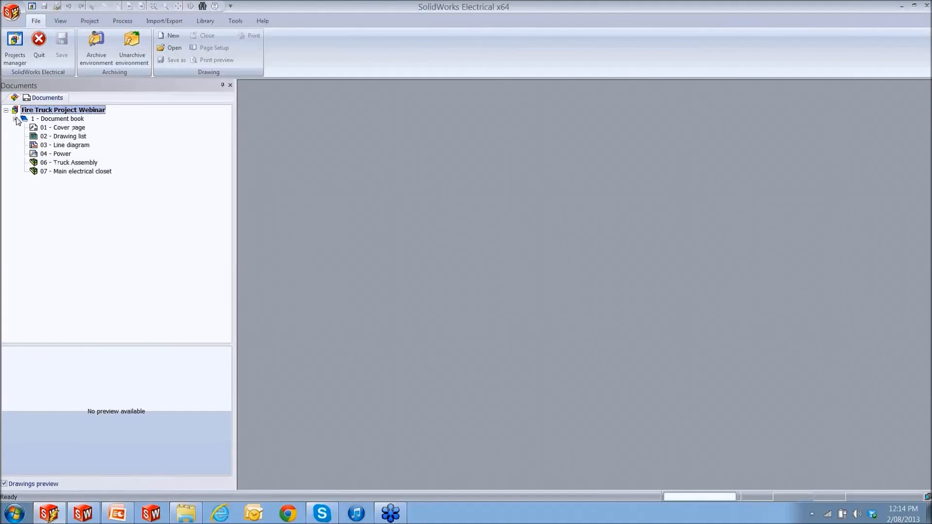
pyautogui.click(77, 163)
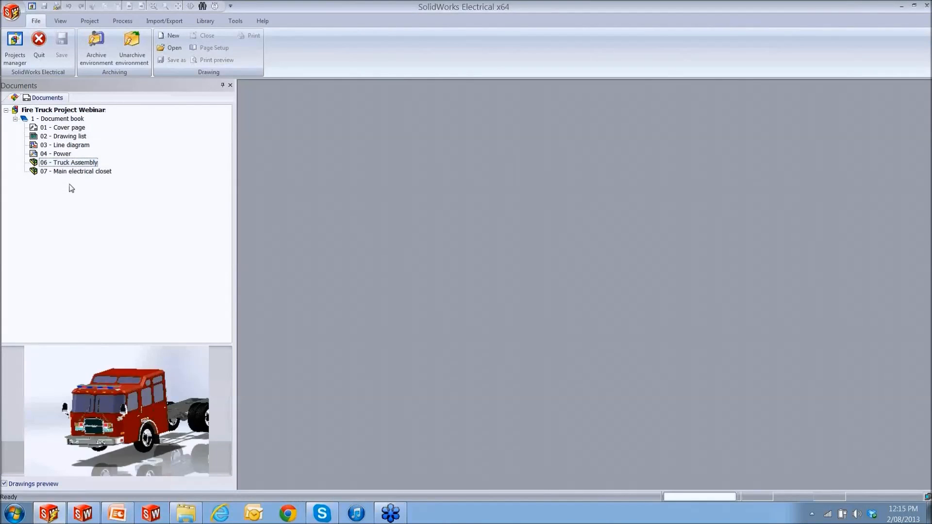
pyautogui.doubleClick(55, 128)
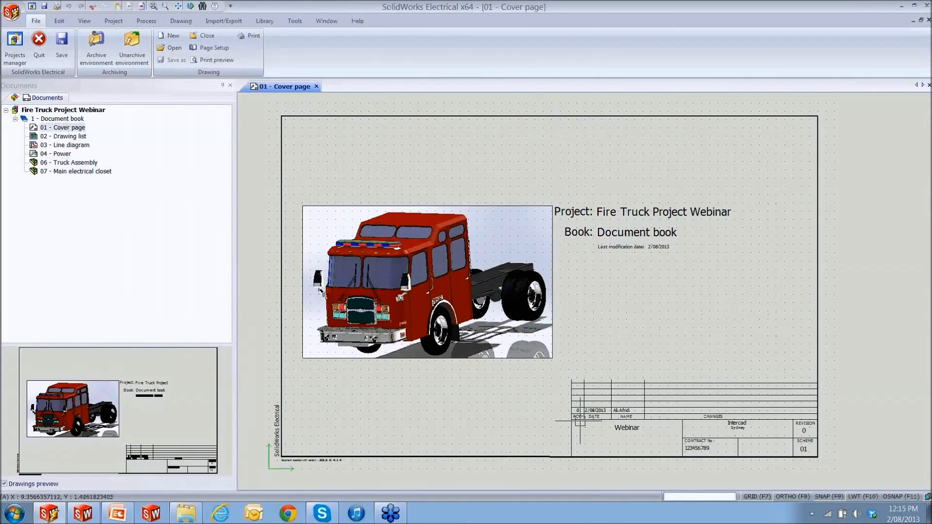
pyautogui.scroll(5, 542, 387)
pyautogui.moveTo(543, 387)
pyautogui.mouseDown(button='middle')
pyautogui.moveTo(409, 399)
pyautogui.moveTo(322, 364)
pyautogui.mouseUp(button='middle')
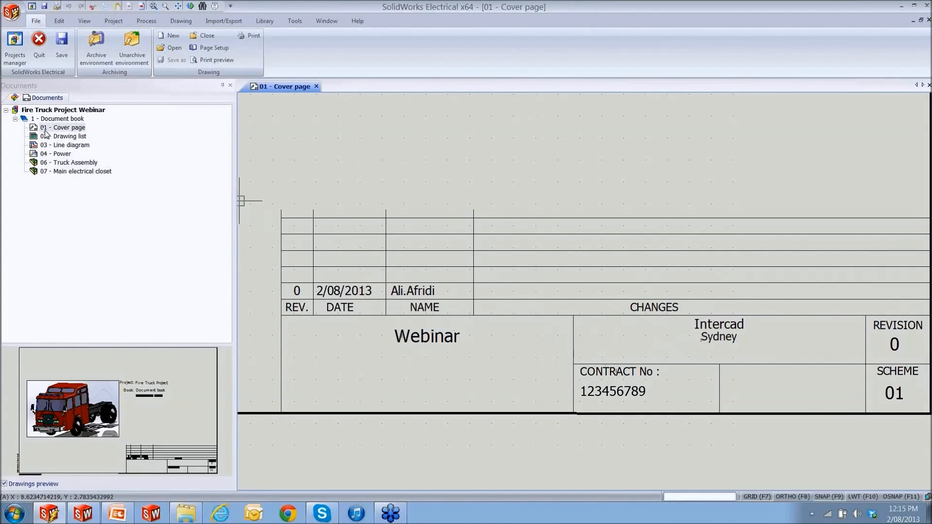
# Step: In the project properties, set the customer's first address line to AS/NZ
pyautogui.rightClick(58, 110)
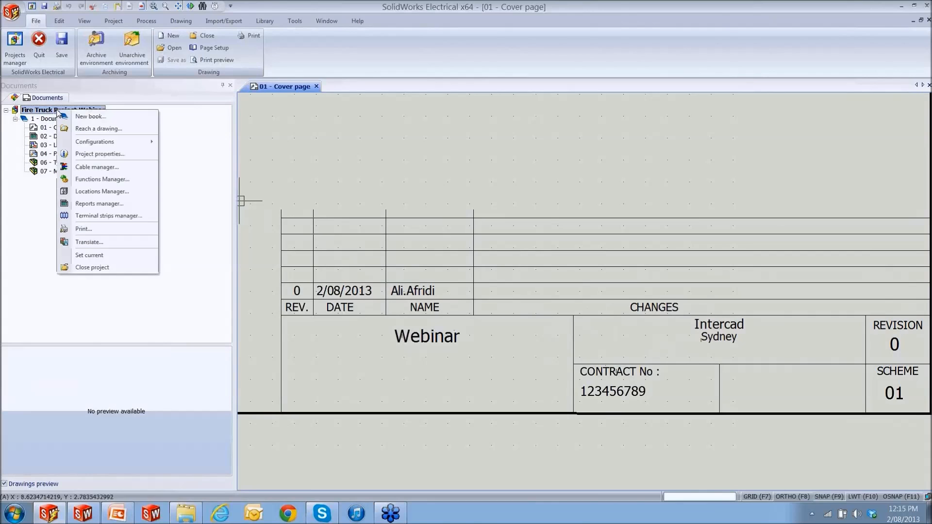
pyautogui.click(92, 154)
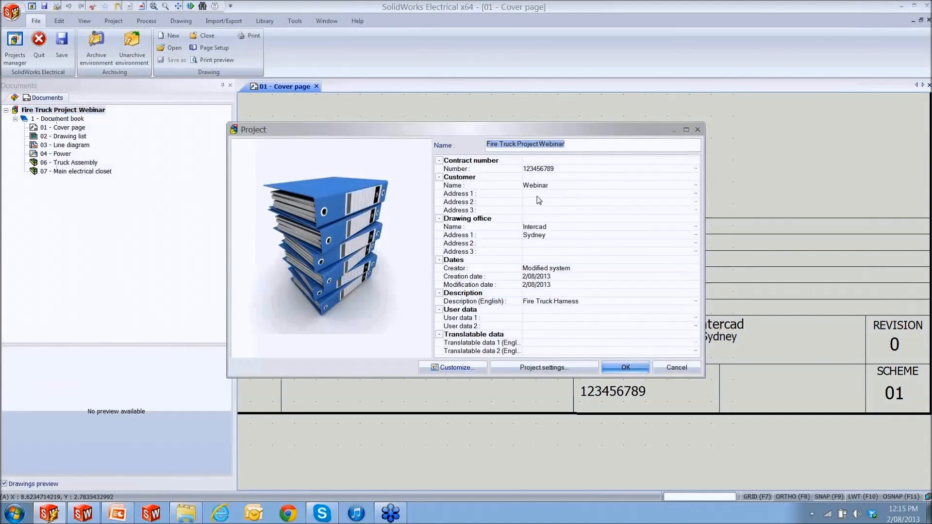
pyautogui.click(553, 194)
pyautogui.write('Austra')
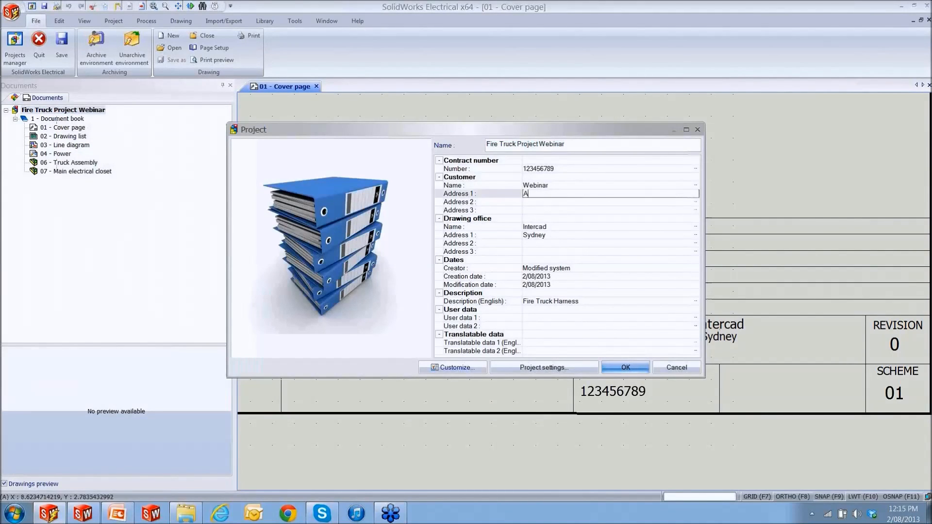
pyautogui.press('BackSpace')
pyautogui.press('BackSpace')
pyautogui.press('BackSpace')
pyautogui.press('BackSpace')
pyautogui.press('BackSpace')
pyautogui.write('S/')
pyautogui.write('NX')
# Step: Change the drawing office name to Intercad Australia and apply the project properties
pyautogui.click(566, 227)
pyautogui.click(563, 226)
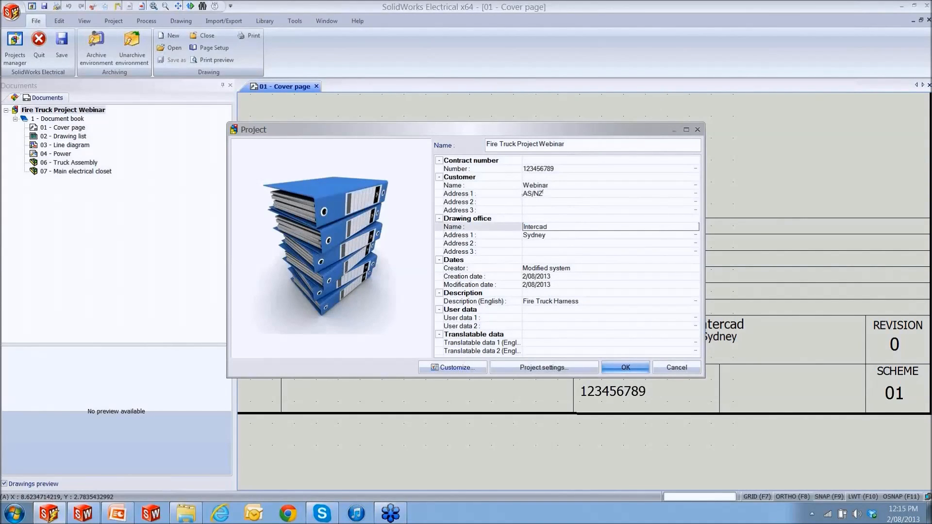
pyautogui.write('Australia')
pyautogui.click(631, 369)
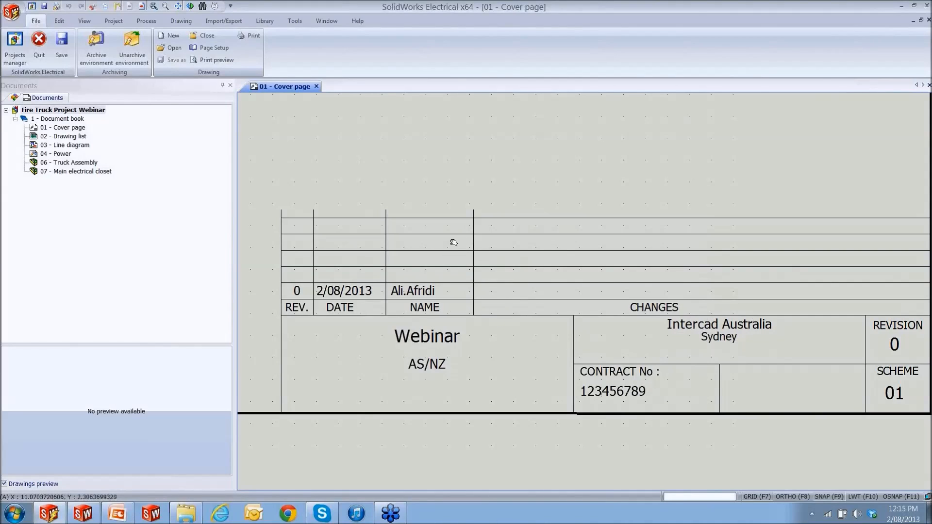
pyautogui.doubleClick(687, 408)
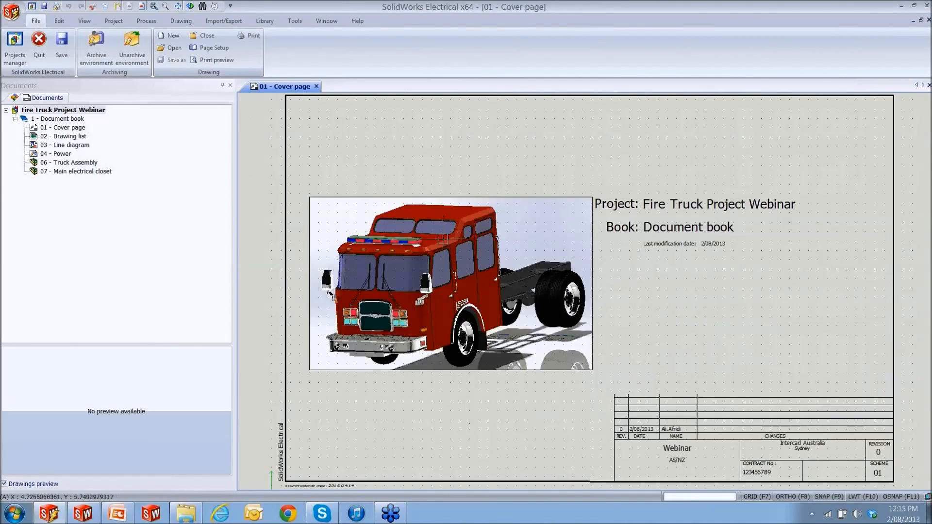
# Step: Open the 02 - Drawing list document and update its report drawings
pyautogui.doubleClick(63, 137)
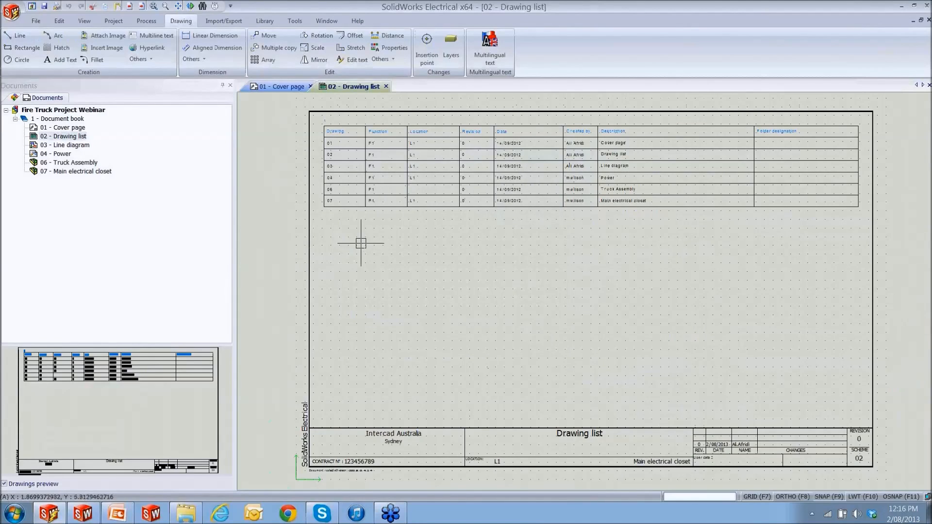
pyautogui.scroll(2, 432, 194)
pyautogui.moveTo(432, 194); pyautogui.dragTo(417, 241, button='middle')
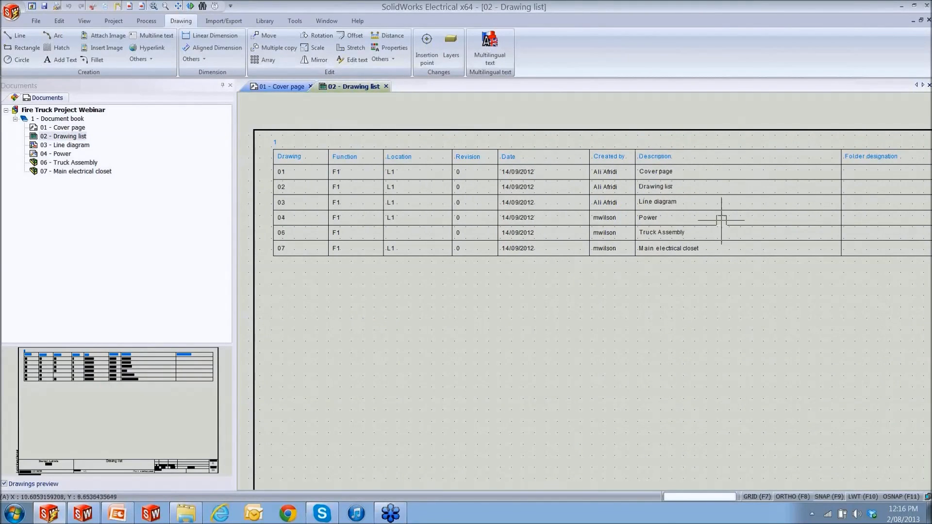
pyautogui.rightClick(44, 136)
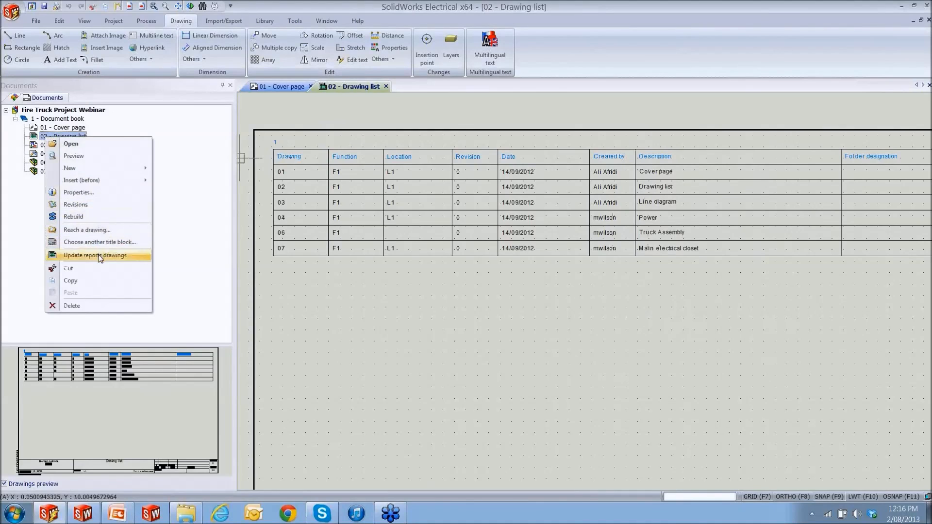
pyautogui.click(97, 254)
# Step: Examine the date, creator, description and folder designation columns of the updated drawing list
pyautogui.scroll(4, 578, 248)
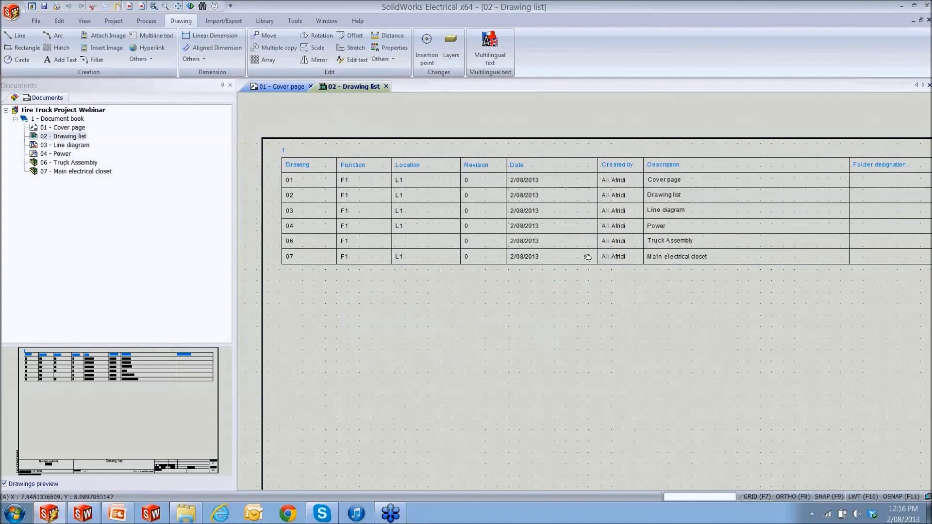
pyautogui.moveTo(571, 240); pyautogui.dragTo(608, 253, button='middle')
pyautogui.moveTo(545, 225); pyautogui.dragTo(598, 236, button='middle')
pyautogui.moveTo(542, 217); pyautogui.dragTo(613, 219, button='middle')
pyautogui.moveTo(903, 262); pyautogui.dragTo(699, 257, button='middle')
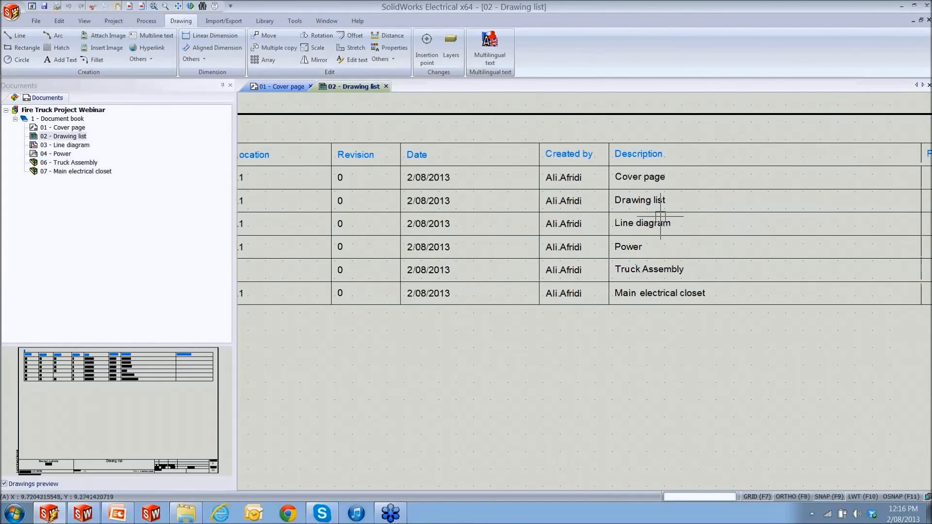
pyautogui.moveTo(707, 190); pyautogui.dragTo(458, 202, button='middle')
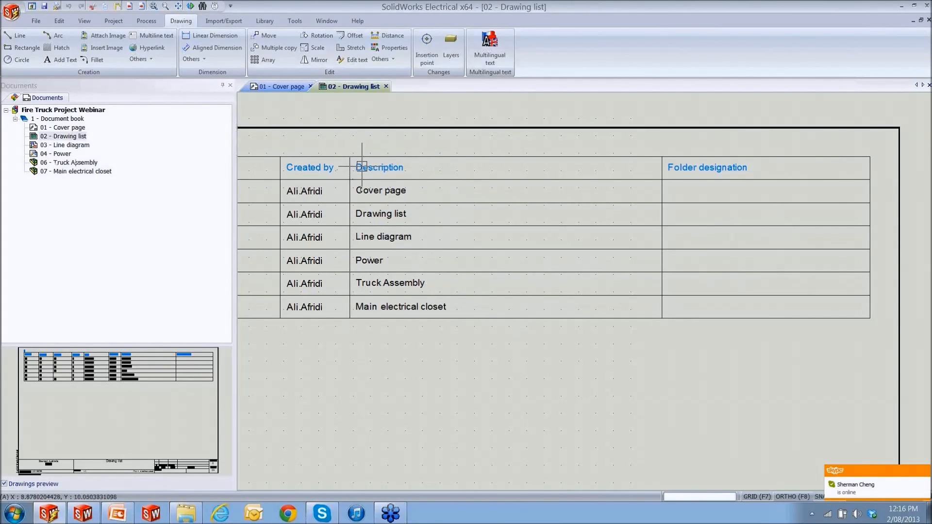
# Step: Close the drawing list and cover page, and open the 03 - Line diagram document
pyautogui.click(385, 87)
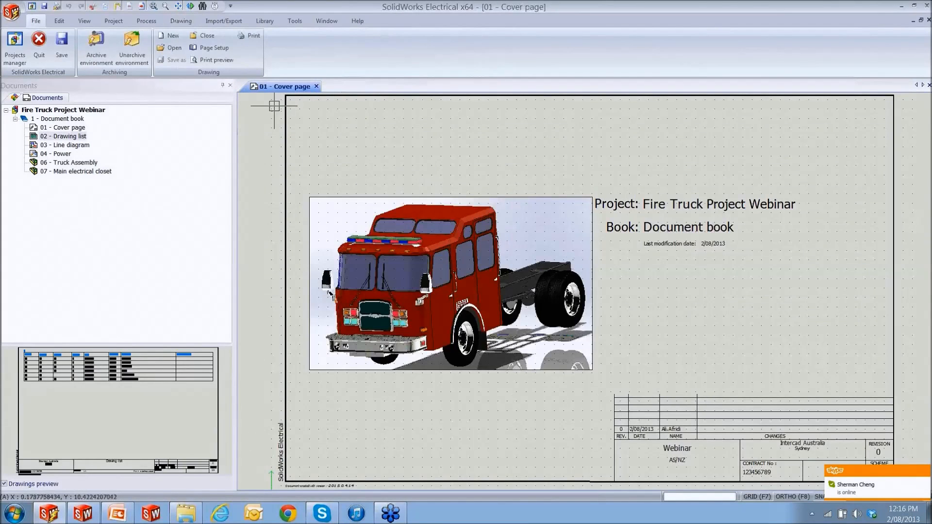
pyautogui.click(316, 86)
pyautogui.doubleClick(72, 146)
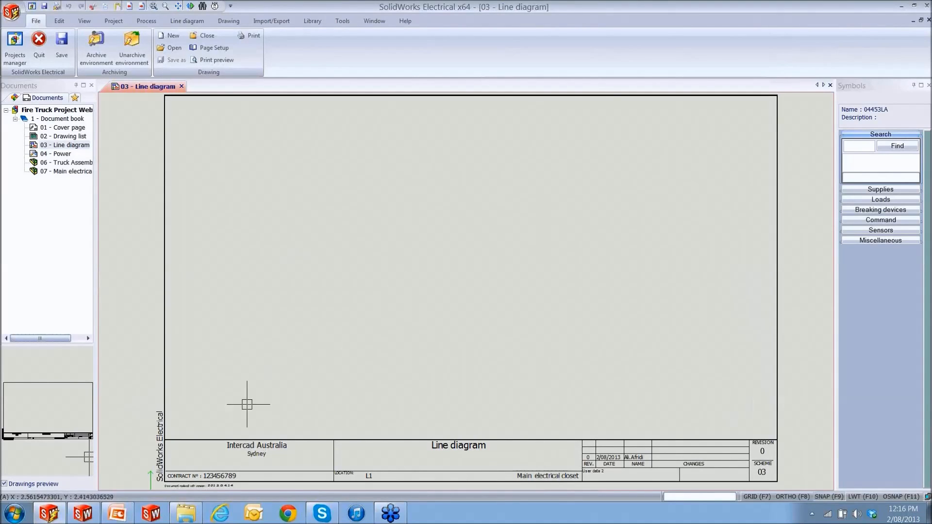
# Step: Switch to SolidWorks and open the Projects Manager of SolidWorks Electrical
pyautogui.click(85, 513)
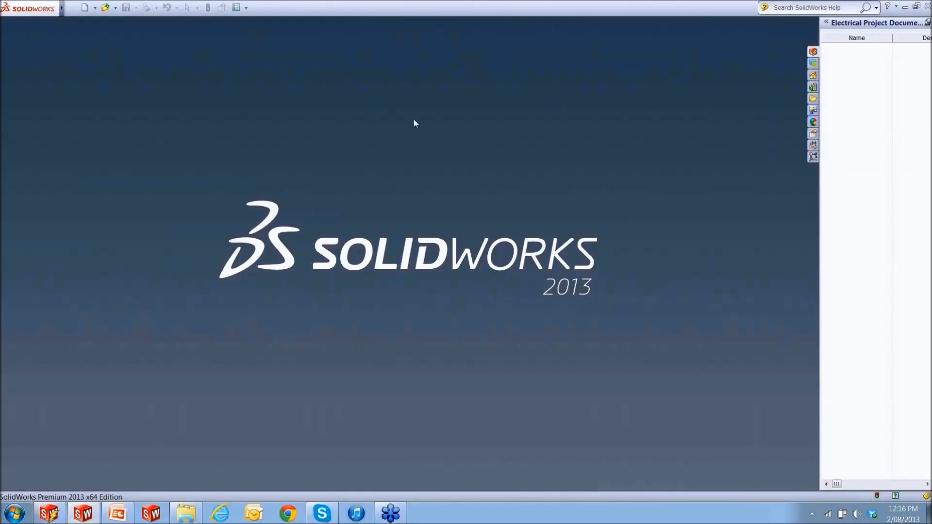
pyautogui.moveTo(61, 8)
pyautogui.click(113, 8)
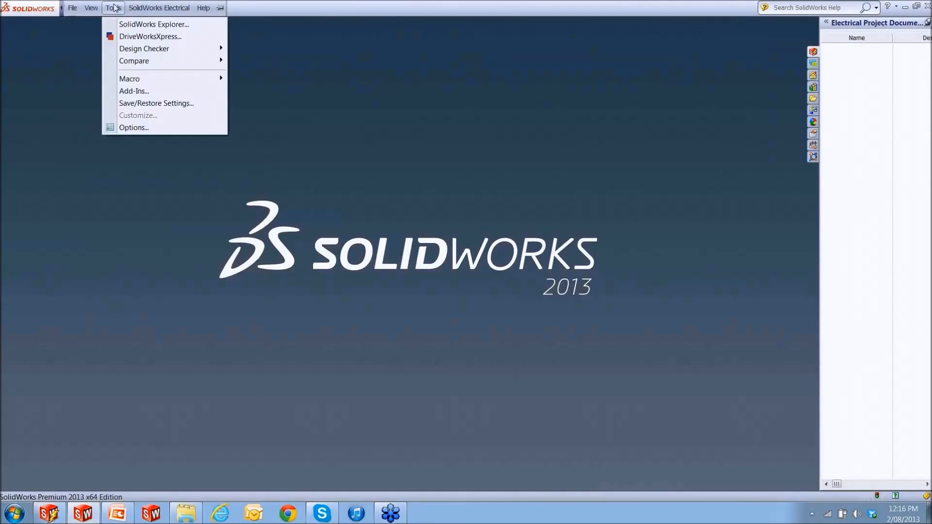
pyautogui.moveTo(159, 8)
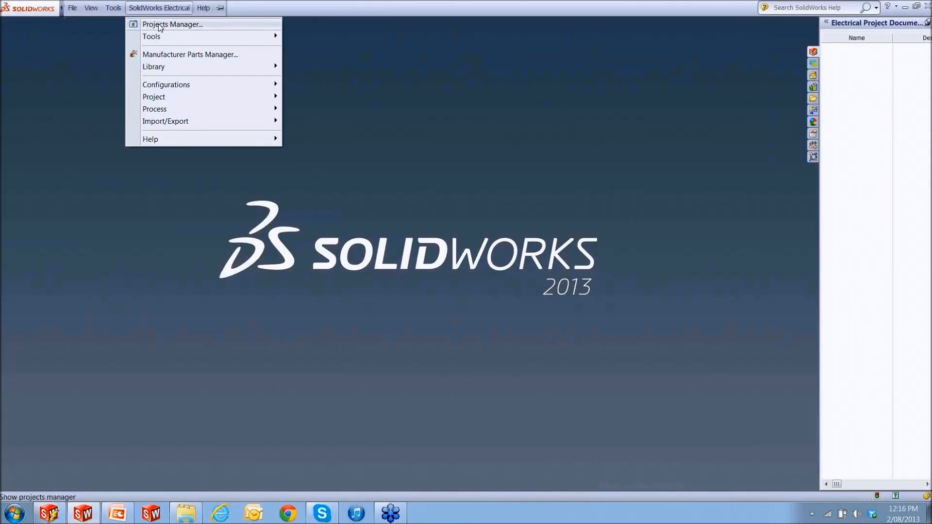
pyautogui.click(160, 26)
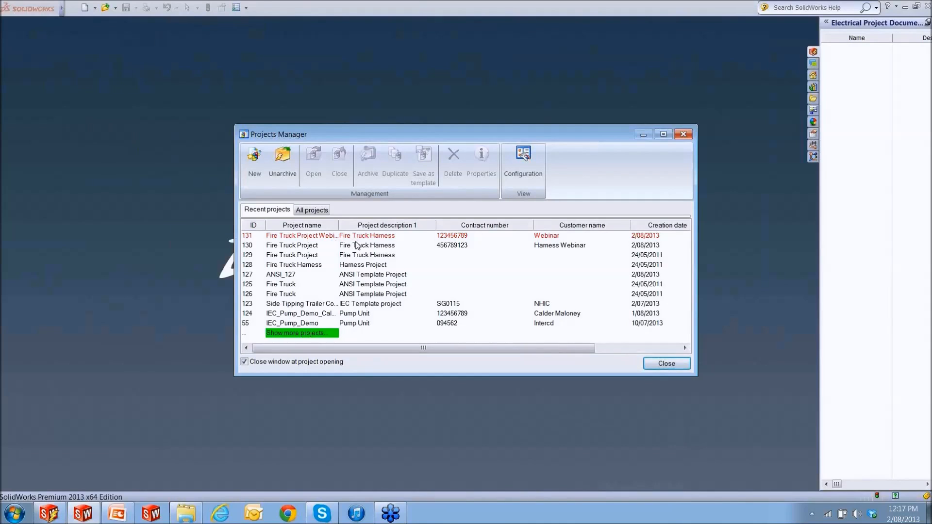
# Step: Check the project list's connection column and open the Fire Truck Project Webinar project despite it already being in use
pyautogui.click(357, 245)
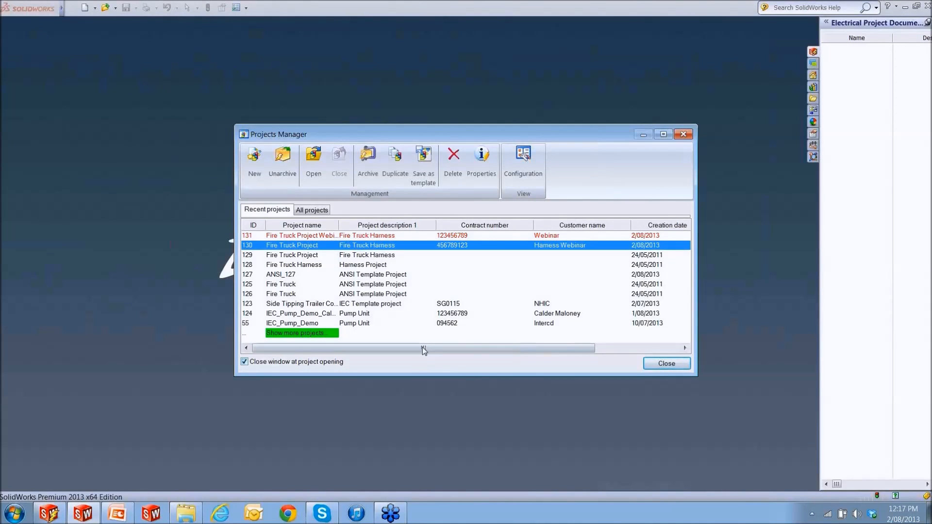
pyautogui.moveTo(435, 347); pyautogui.dragTo(567, 349)
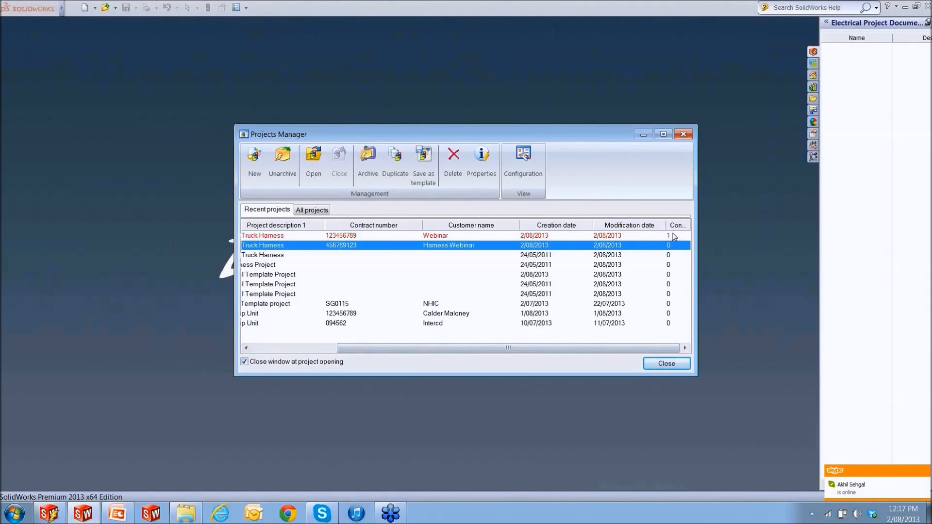
pyautogui.doubleClick(293, 237)
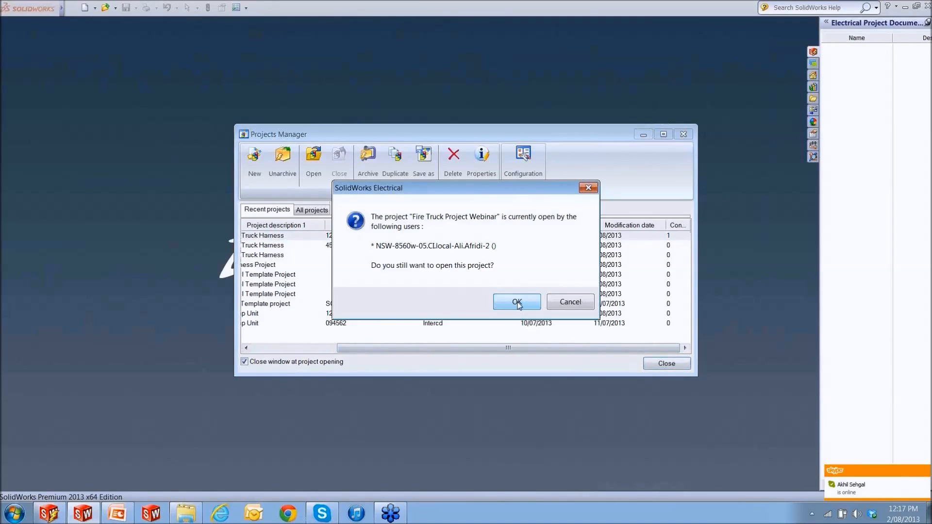
pyautogui.click(516, 302)
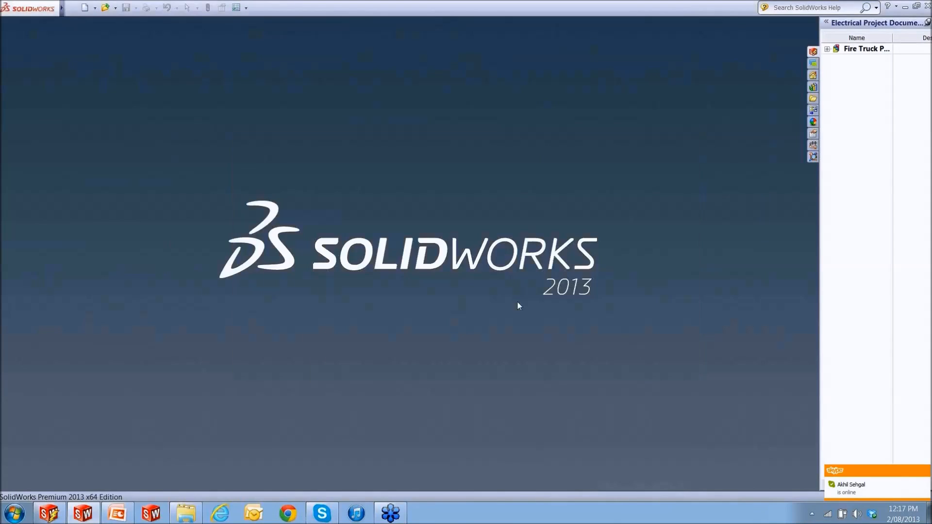
# Step: Expand the project's document book and open the 06 truck assembly document
pyautogui.click(827, 49)
pyautogui.click(837, 60)
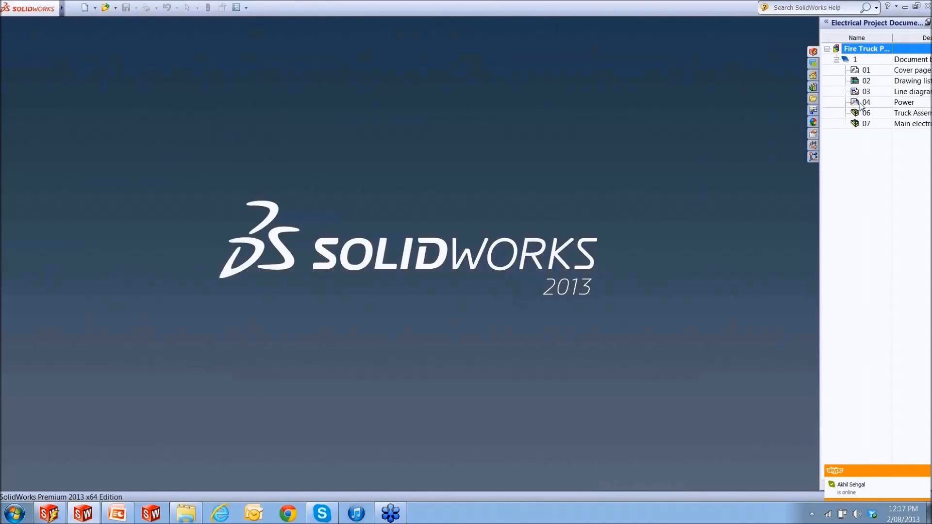
pyautogui.doubleClick(867, 114)
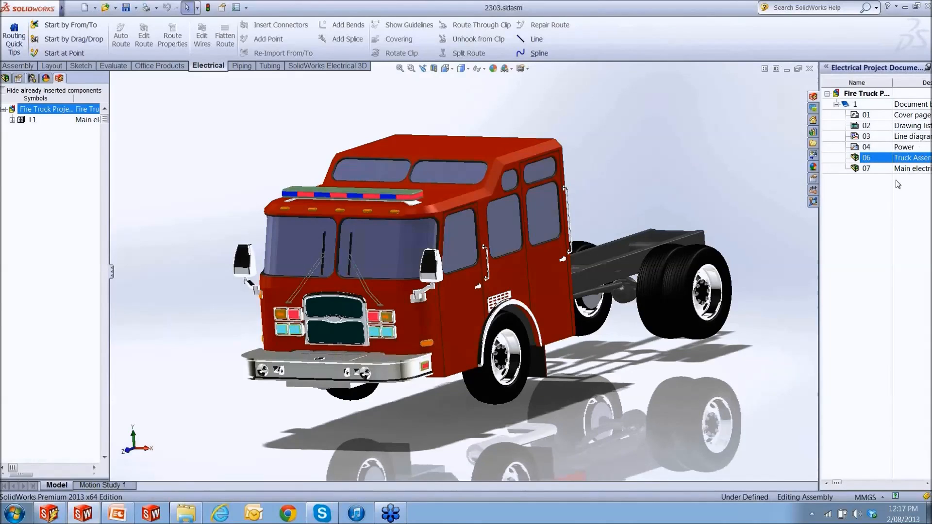
# Step: Widen the component tree and set the English description of location L1 to Chassis
pyautogui.click(39, 156)
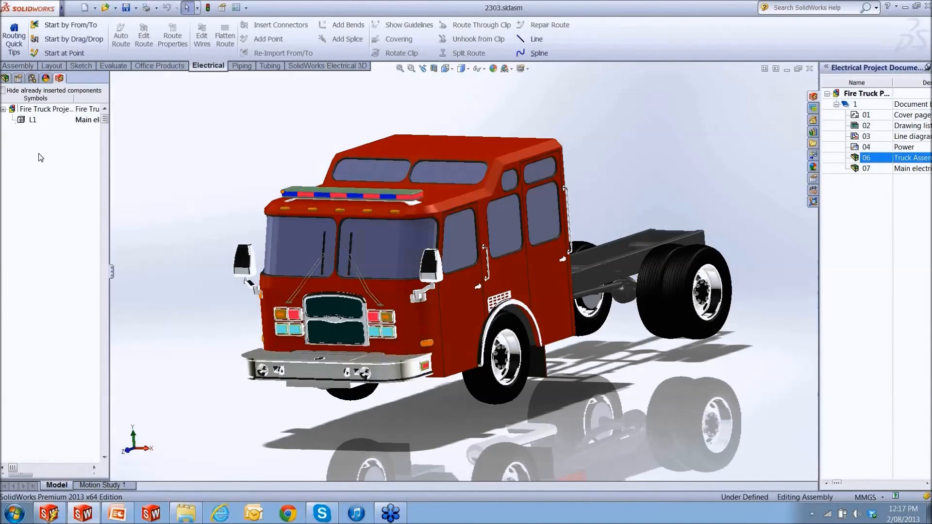
pyautogui.moveTo(110, 157); pyautogui.dragTo(167, 165)
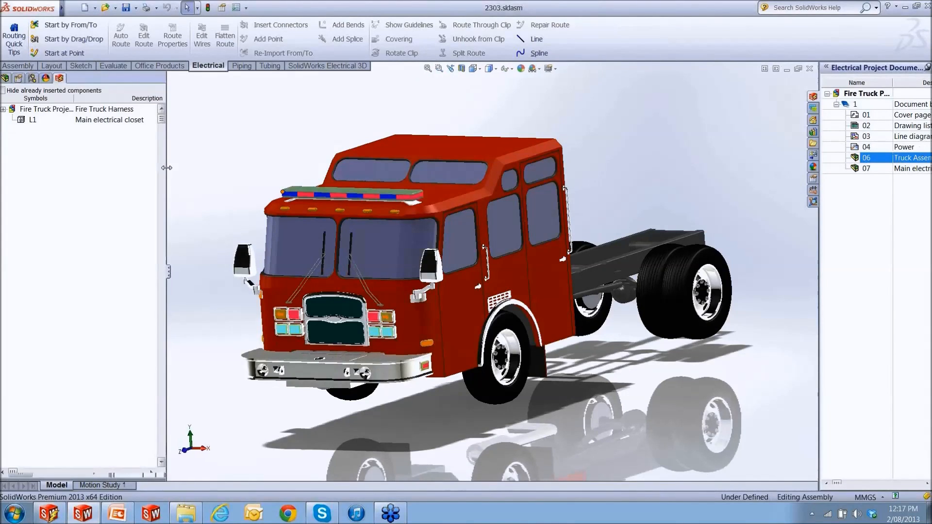
pyautogui.rightClick(118, 120)
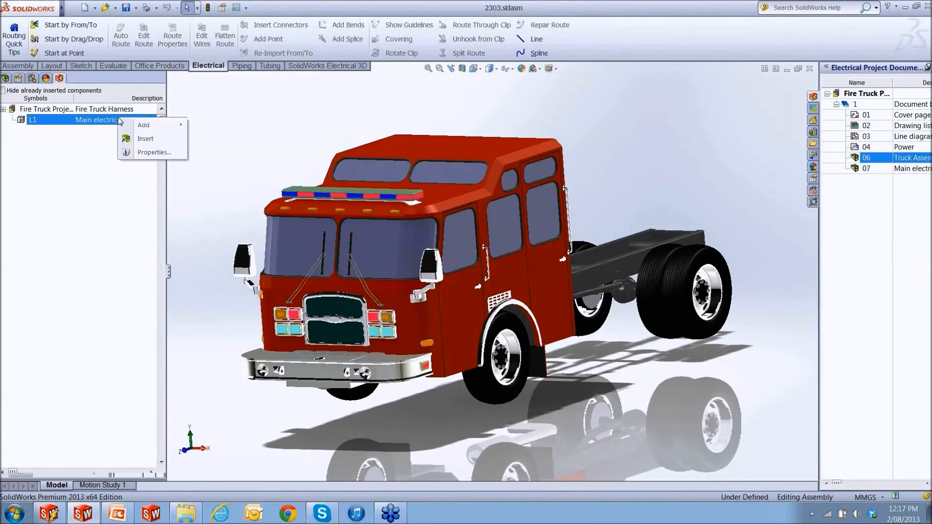
pyautogui.click(145, 148)
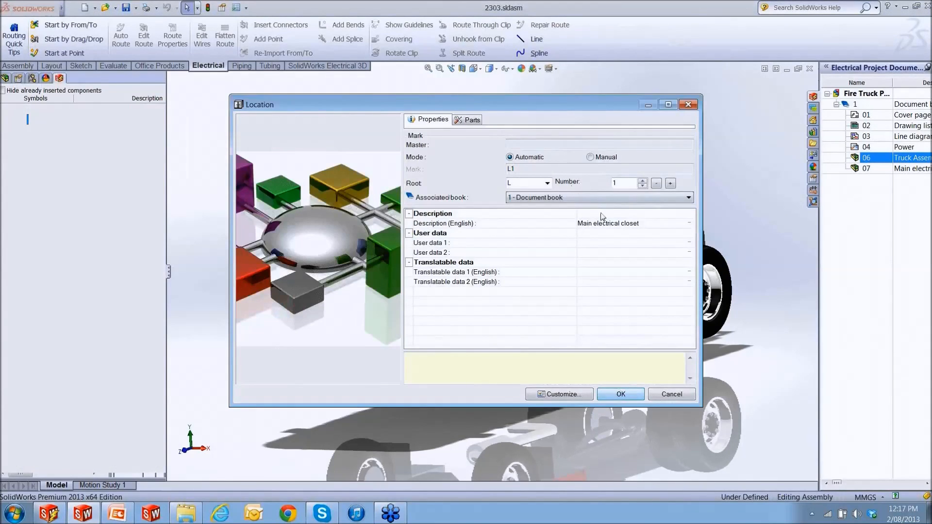
pyautogui.click(613, 224)
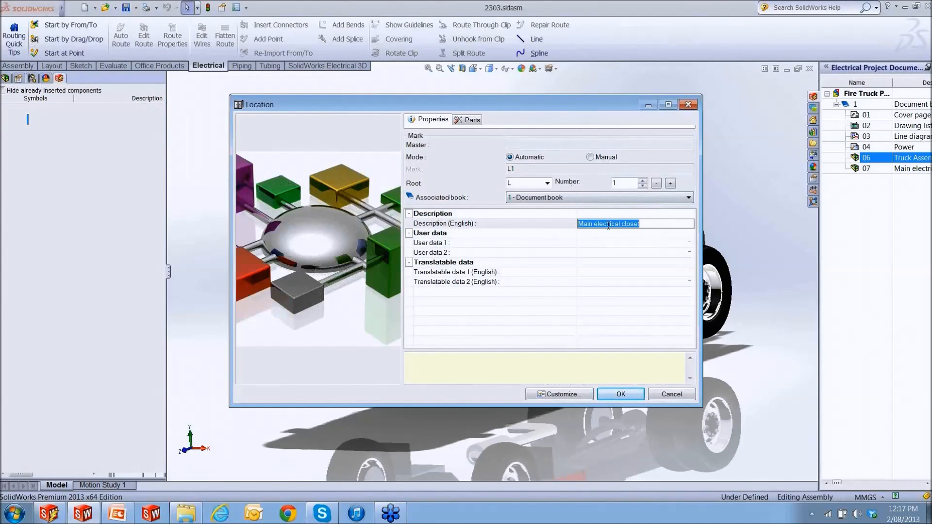
pyautogui.write('Chassis')
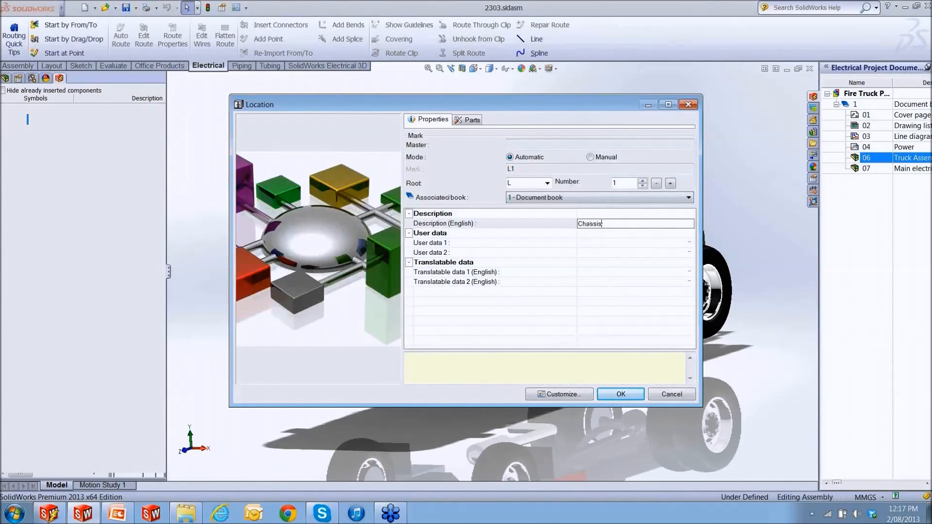
pyautogui.press('Return')
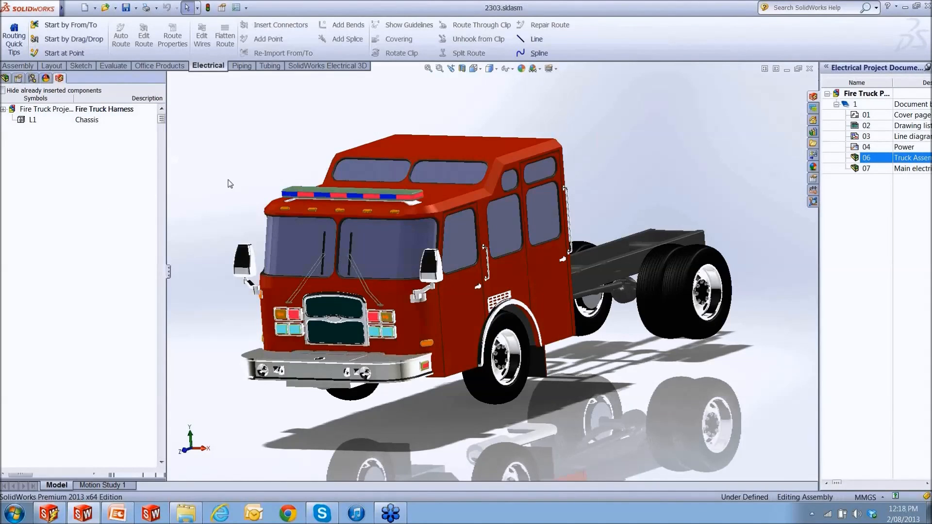
# Step: Switch to SolidWorks Electrical and insert the Headlights Outside harness macro in the upper-left area of the line diagram
pyautogui.hotkey('alt', 'Tab')
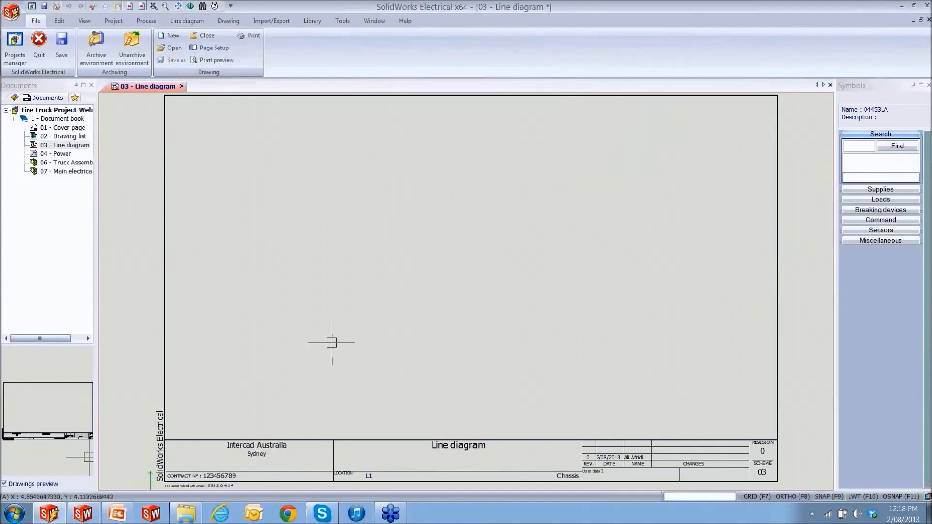
pyautogui.click(76, 98)
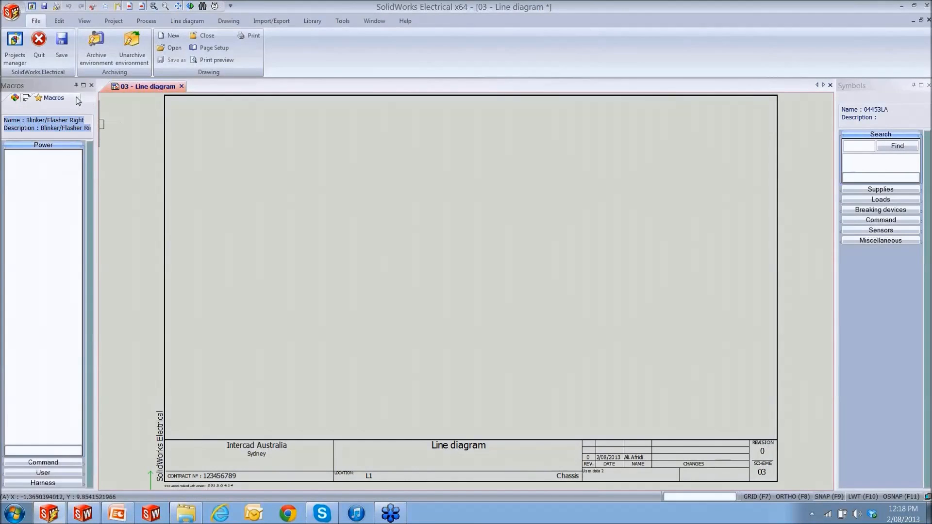
pyautogui.click(48, 484)
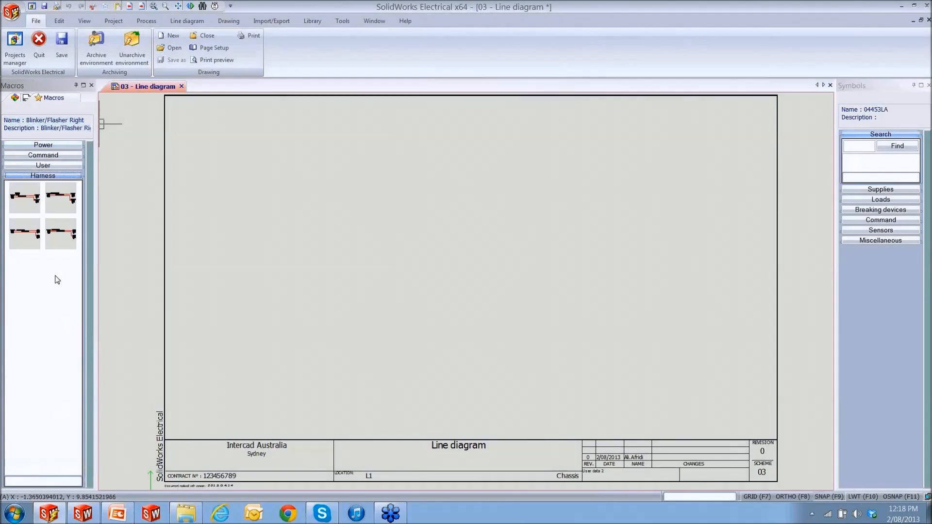
pyautogui.click(36, 199)
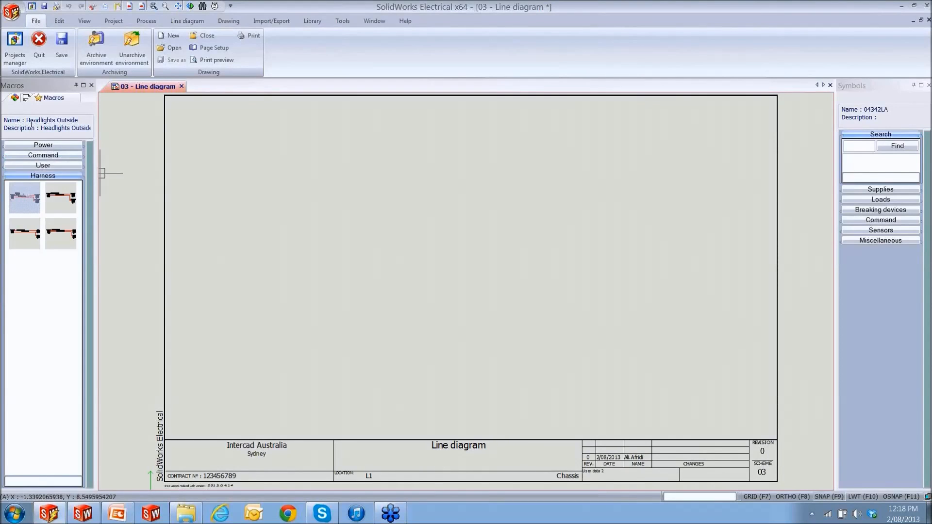
pyautogui.moveTo(26, 199)
pyautogui.mouseDown()
pyautogui.moveTo(267, 162)
pyautogui.moveTo(255, 142)
pyautogui.mouseUp()
pyautogui.moveTo(327, 218); pyautogui.dragTo(330, 242, button='middle')
pyautogui.scroll(3, 281, 198)
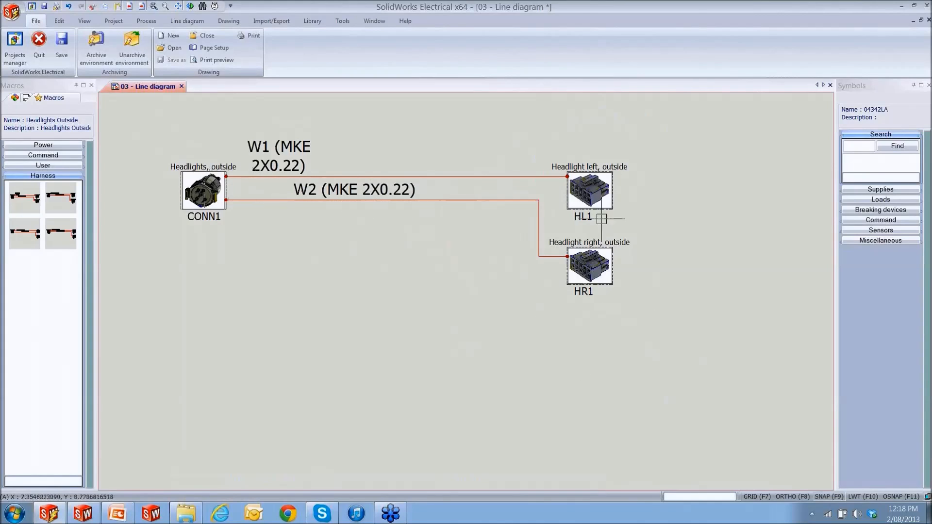
# Step: Inspect the manufacturer part and circuits assigned to the HL1 connector symbol, leaving its properties unedited
pyautogui.click(585, 213)
pyautogui.rightClick(585, 215)
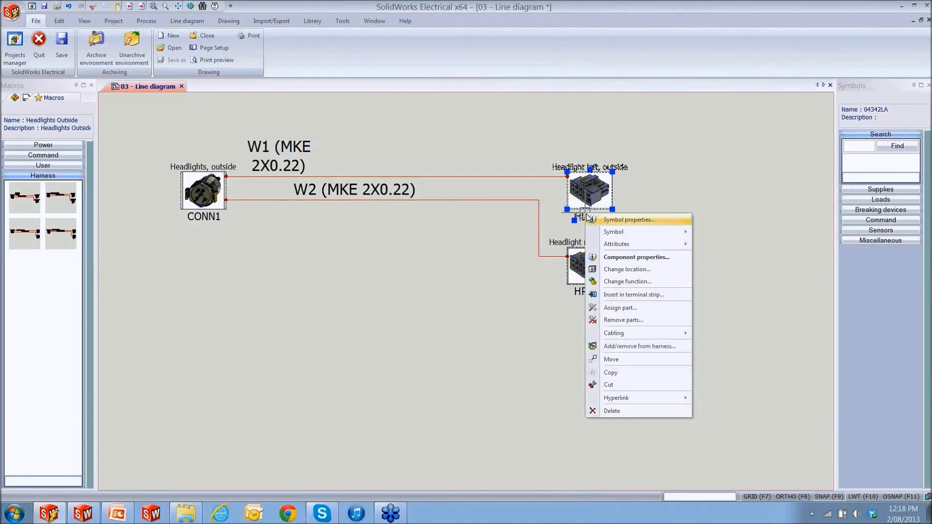
pyautogui.click(624, 220)
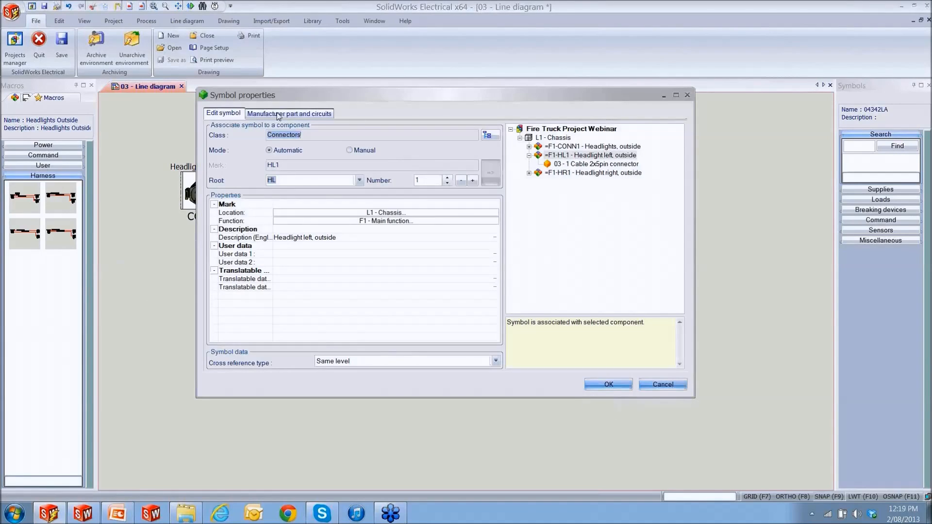
pyautogui.click(279, 114)
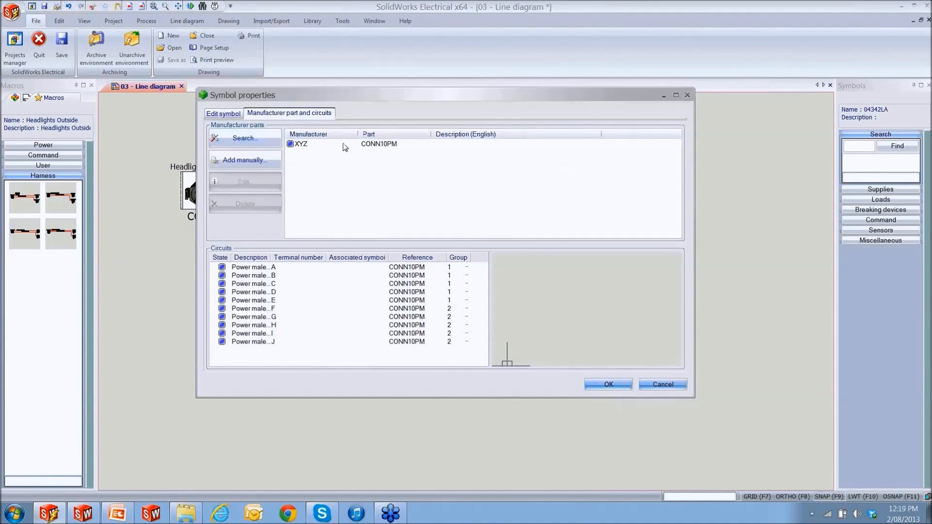
pyautogui.click(320, 146)
pyautogui.click(301, 145)
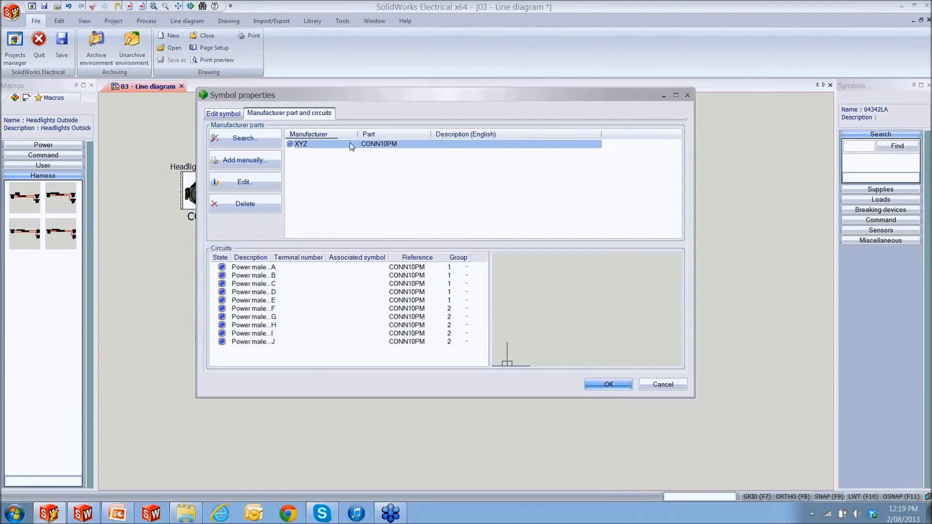
pyautogui.click(668, 387)
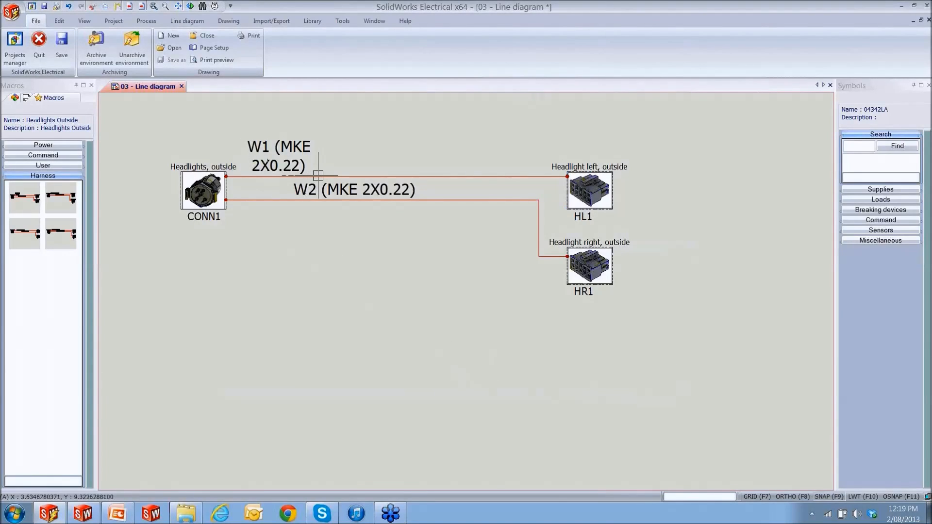
# Step: Examine the detailed cabling of cable W1, checking the core connections at CONN1 and HL1 and the matching connector pins
pyautogui.doubleClick(317, 176)
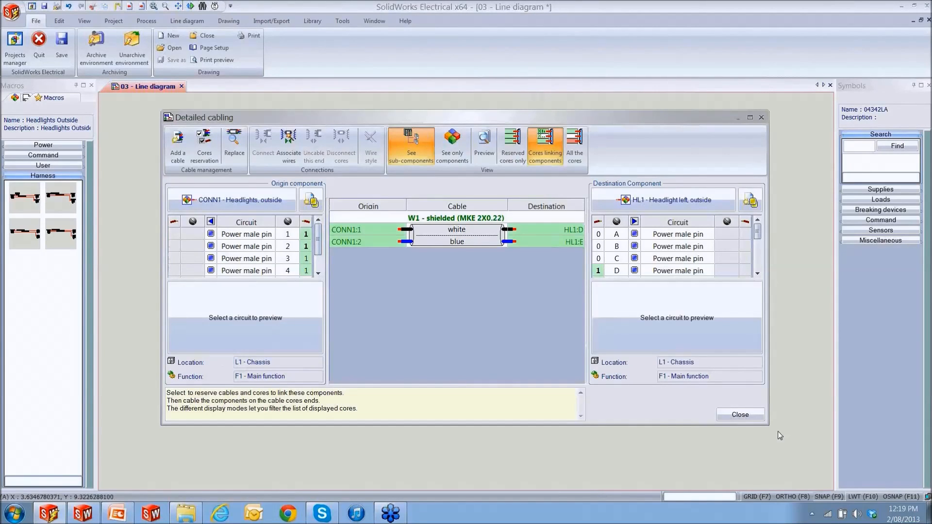
pyautogui.click(374, 231)
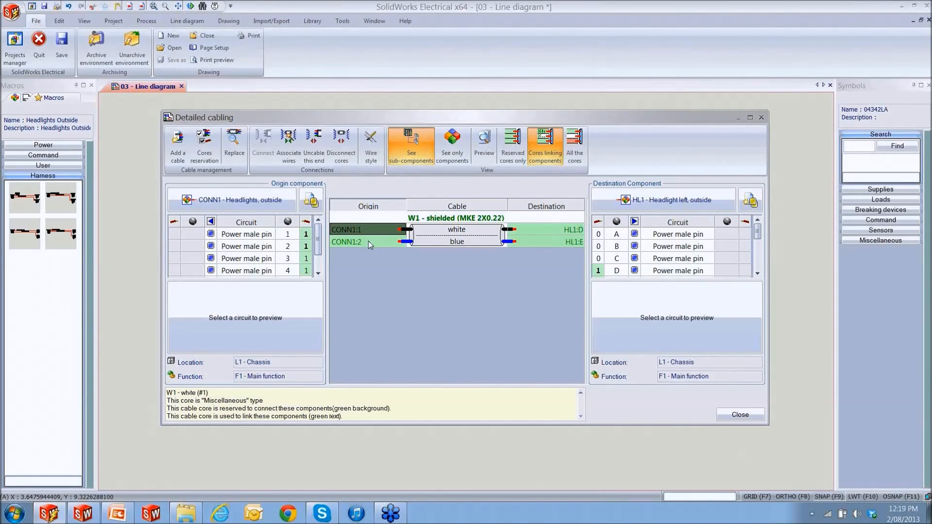
pyautogui.click(370, 242)
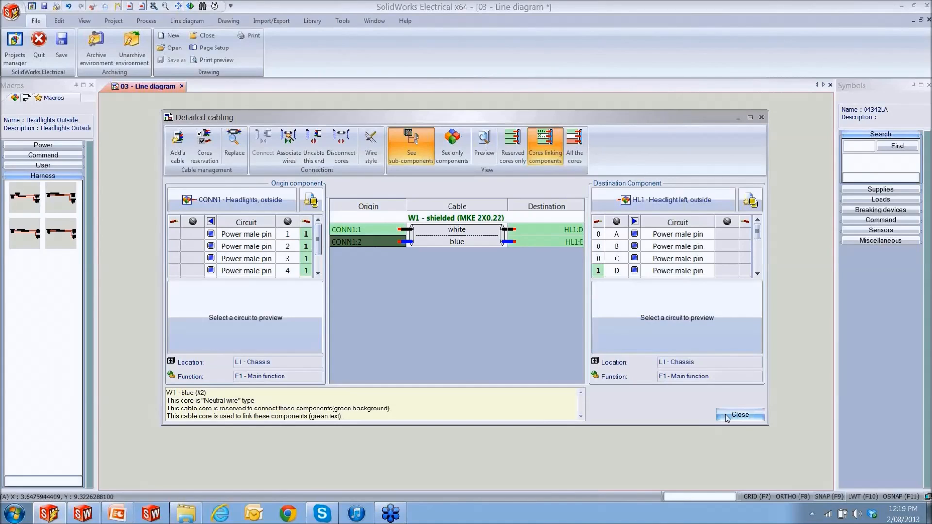
pyautogui.click(572, 243)
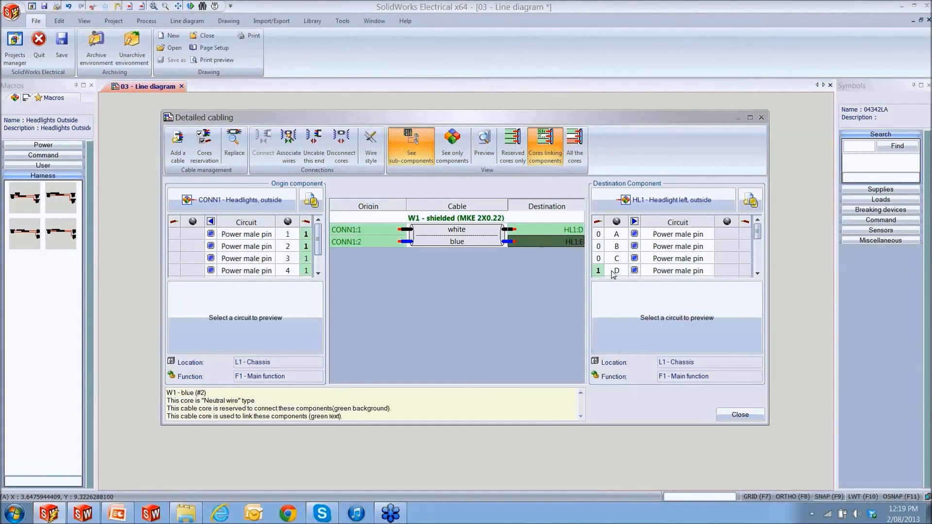
pyautogui.scroll(-2, 761, 235)
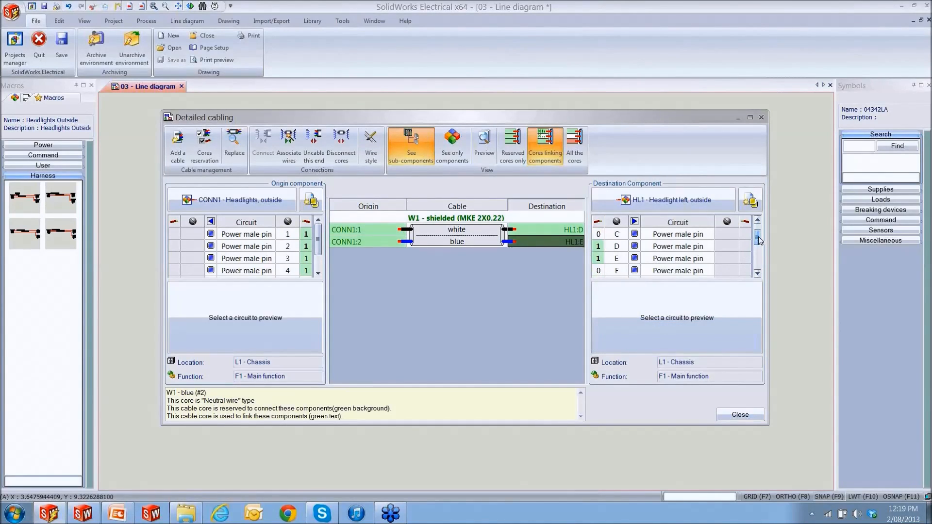
pyautogui.click(602, 245)
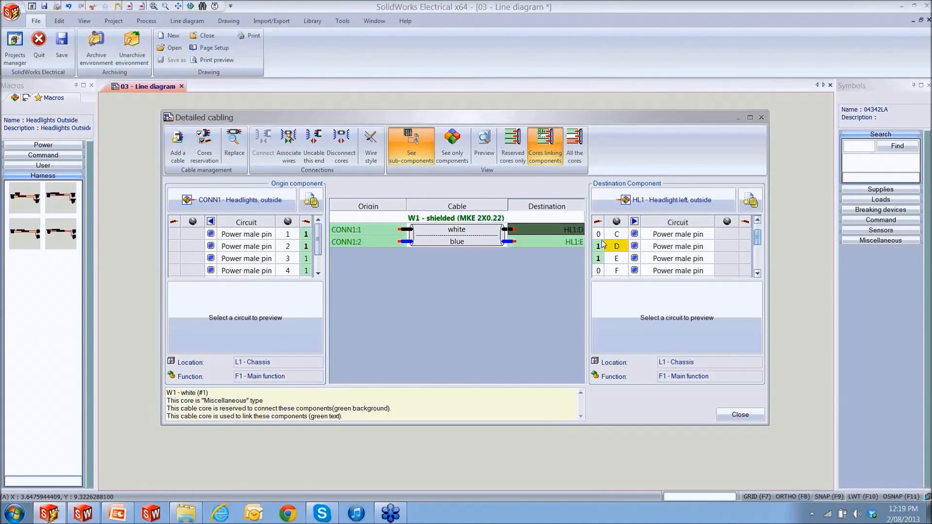
pyautogui.click(544, 241)
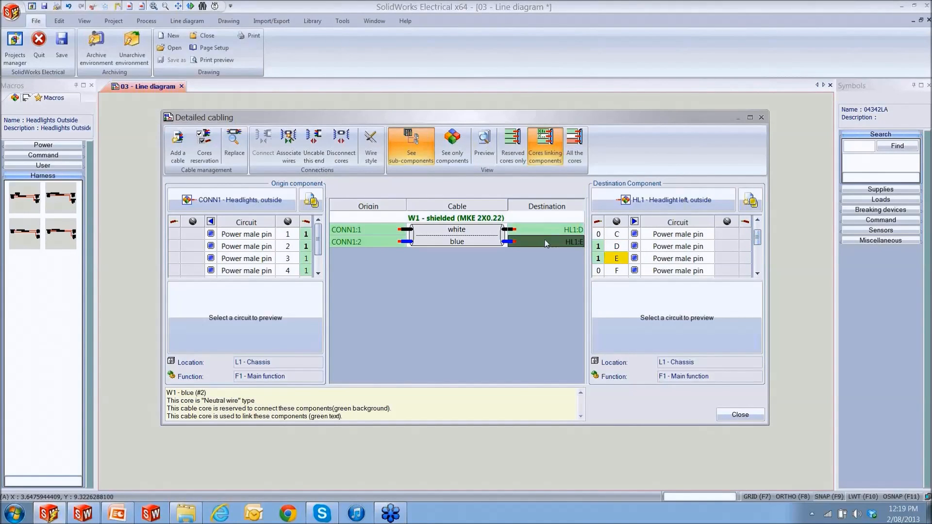
pyautogui.click(741, 416)
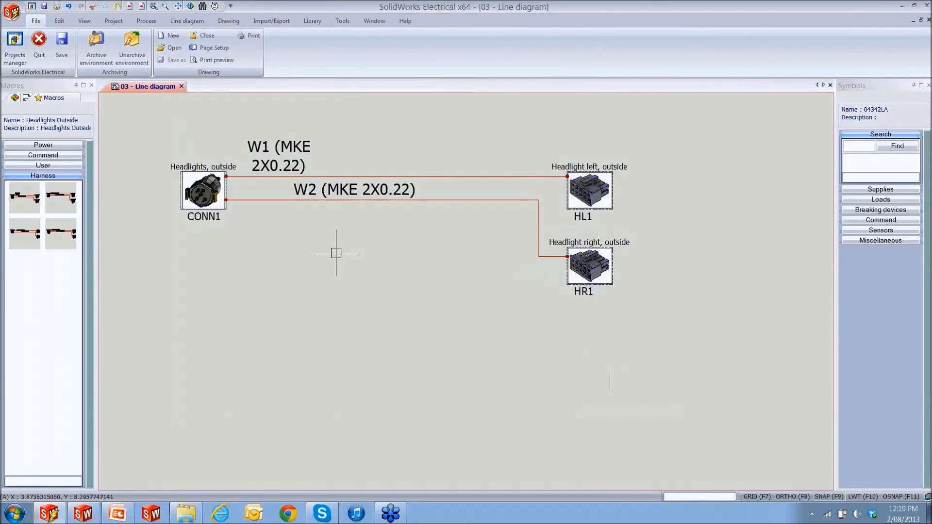
# Step: Insert the Headlights Inside macro below the outside headlights circuit and the Blinker/Flasher Left macro to the right of that circuit
pyautogui.click(32, 236)
pyautogui.scroll(-3, 778, 465)
pyautogui.moveTo(778, 466); pyautogui.dragTo(499, 316, button='middle')
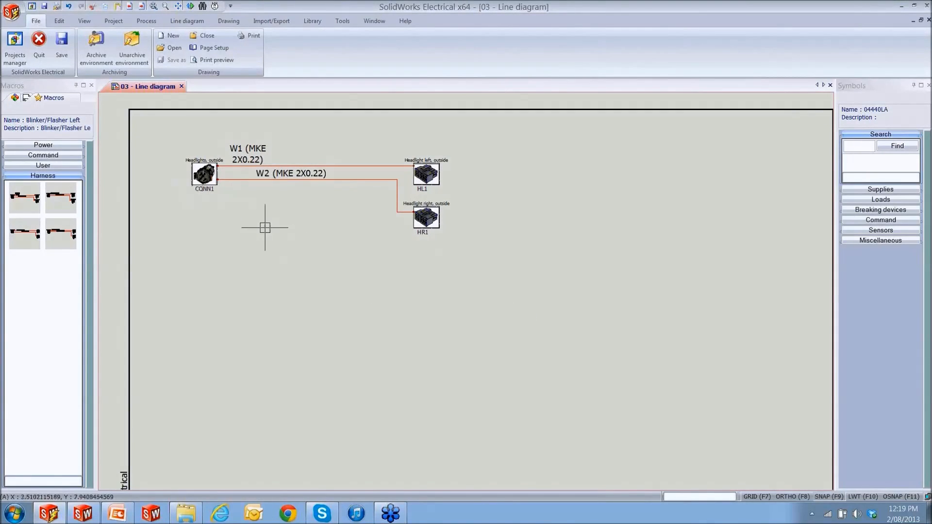
pyautogui.click(32, 236)
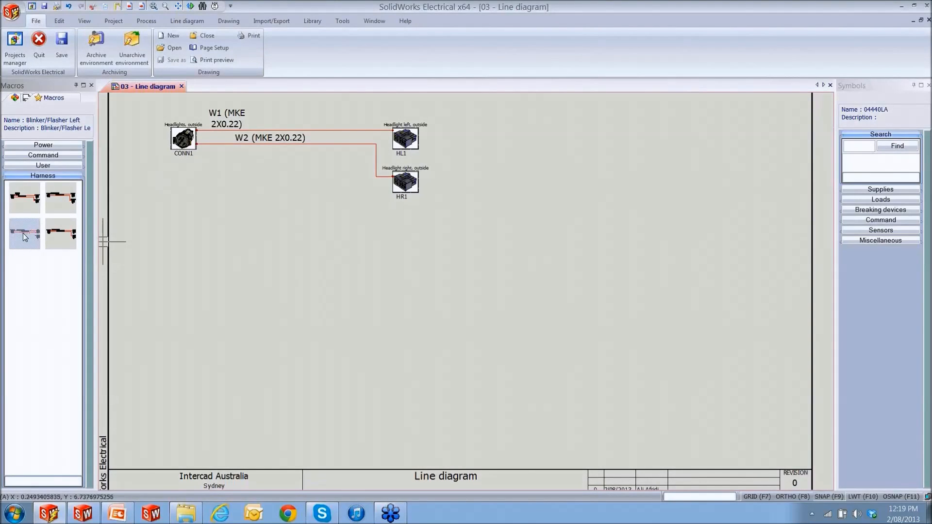
pyautogui.click(63, 190)
pyautogui.moveTo(76, 212); pyautogui.dragTo(192, 326)
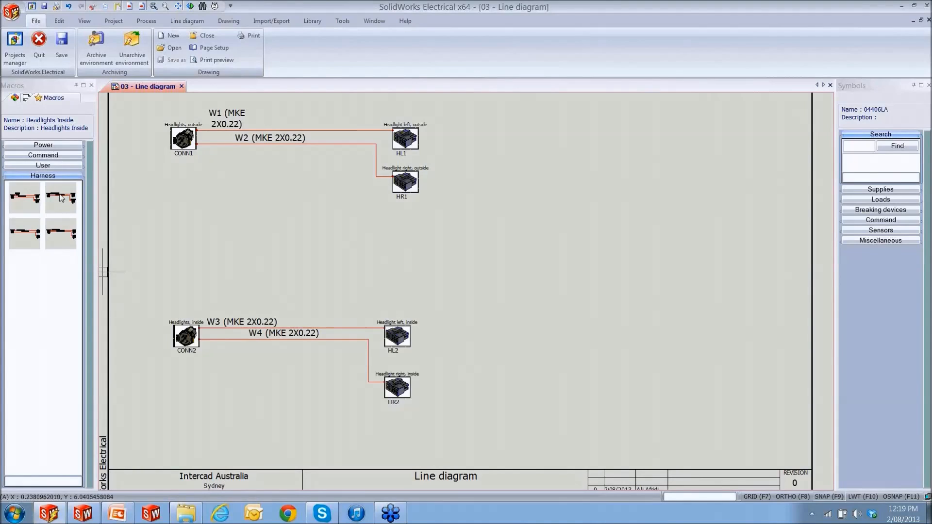
pyautogui.click(31, 234)
pyautogui.moveTo(31, 232); pyautogui.dragTo(579, 135)
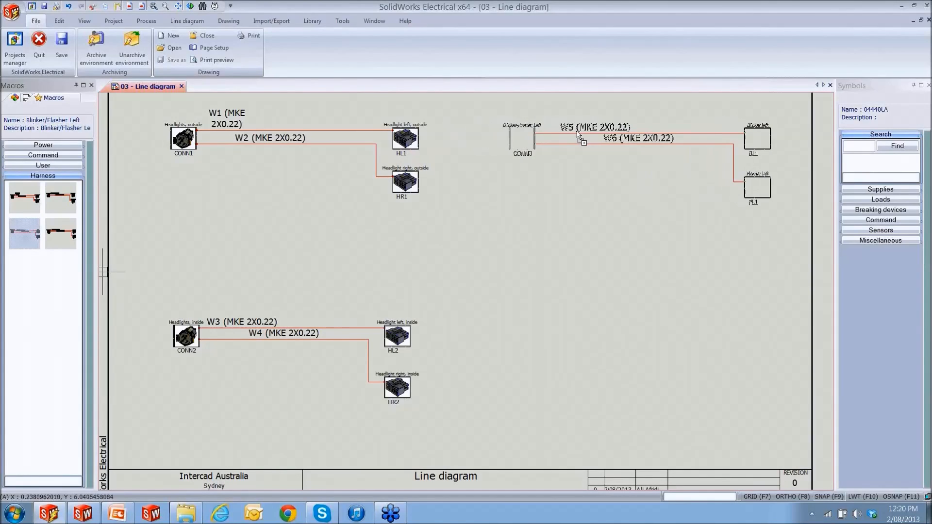
# Step: Finish placing the Blinker/Flasher Left macro and insert the Blinker/Flasher Right macro below it, level with the Headlights Inside circuit
pyautogui.moveTo(578, 135); pyautogui.dragTo(579, 134)
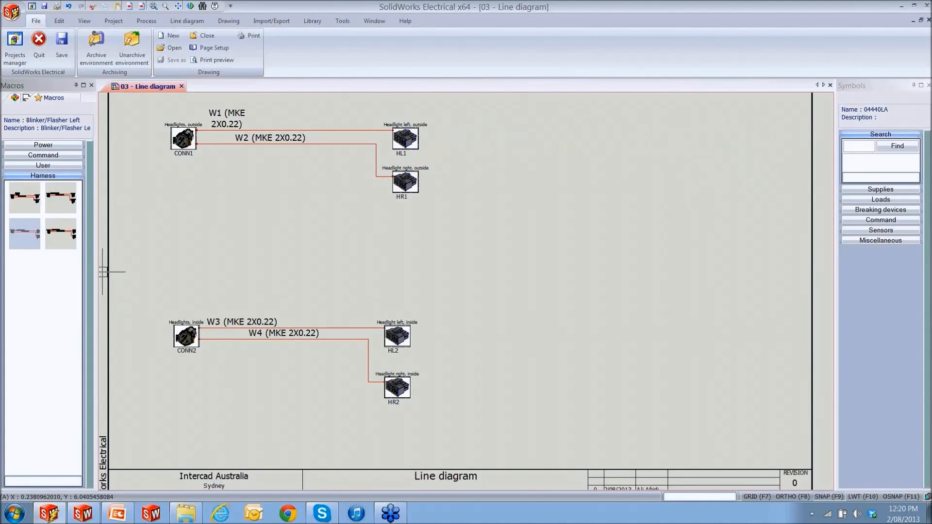
pyautogui.click(60, 234)
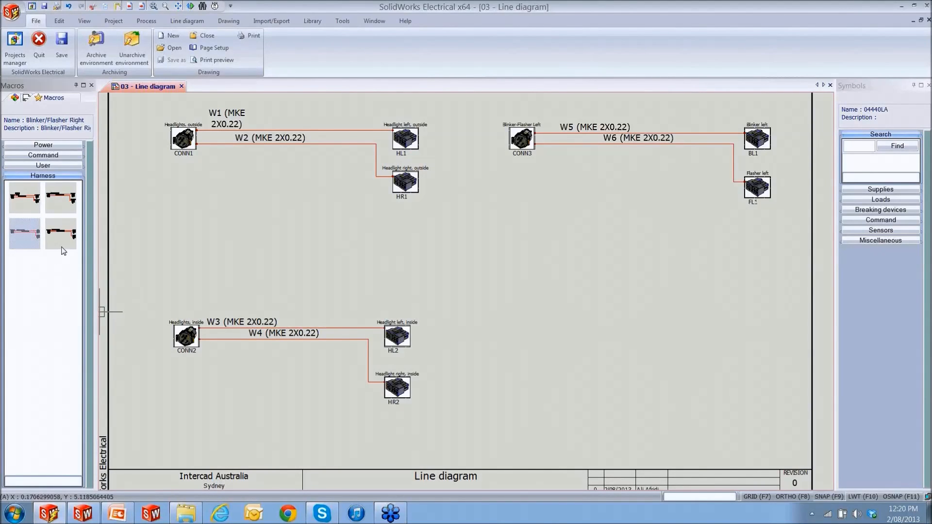
pyautogui.moveTo(64, 238); pyautogui.dragTo(562, 334)
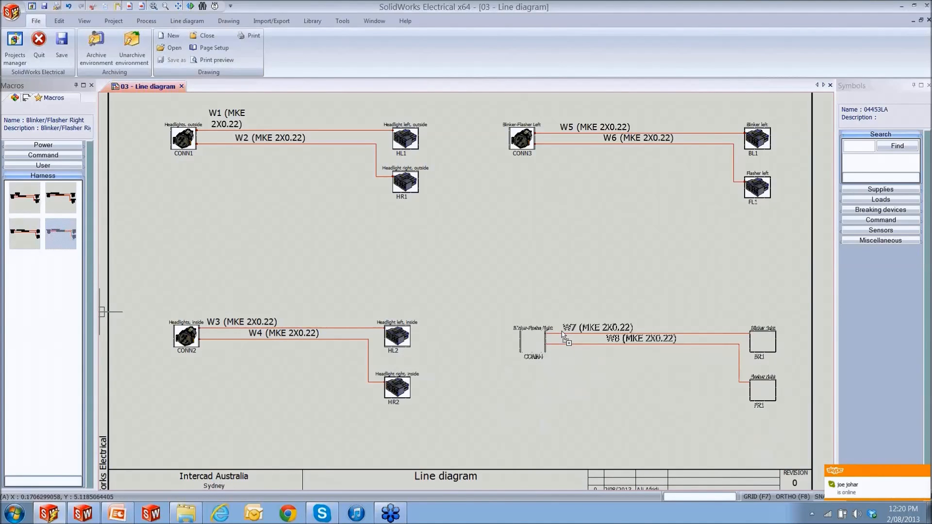
pyautogui.moveTo(562, 334); pyautogui.dragTo(562, 334)
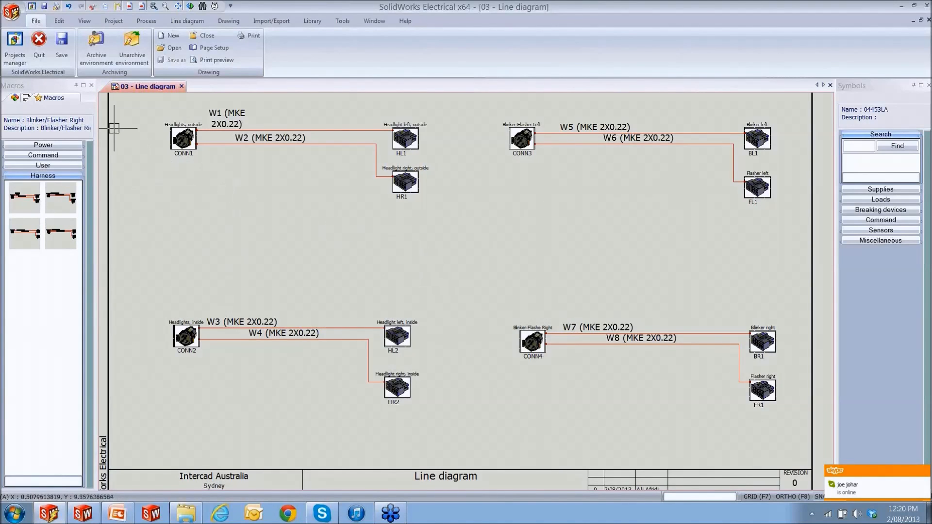
# Step: Insert the round 1 Cable SUBD connector symbol between CONN1 and CONN2 as a new component with default properties
pyautogui.click(187, 21)
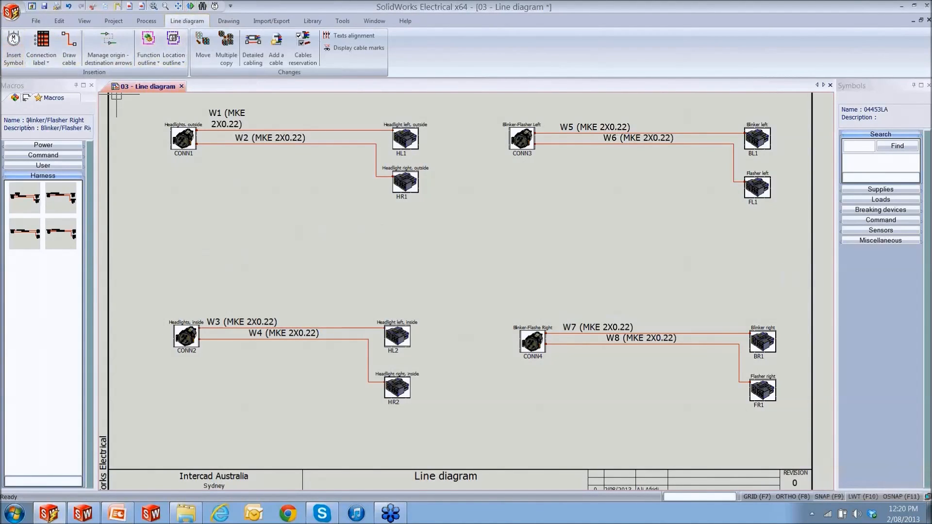
pyautogui.click(14, 56)
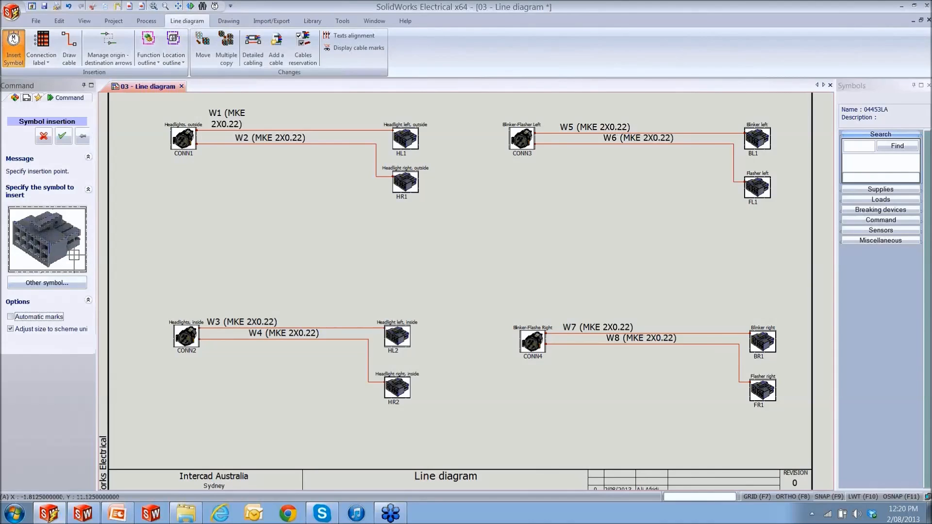
pyautogui.click(65, 285)
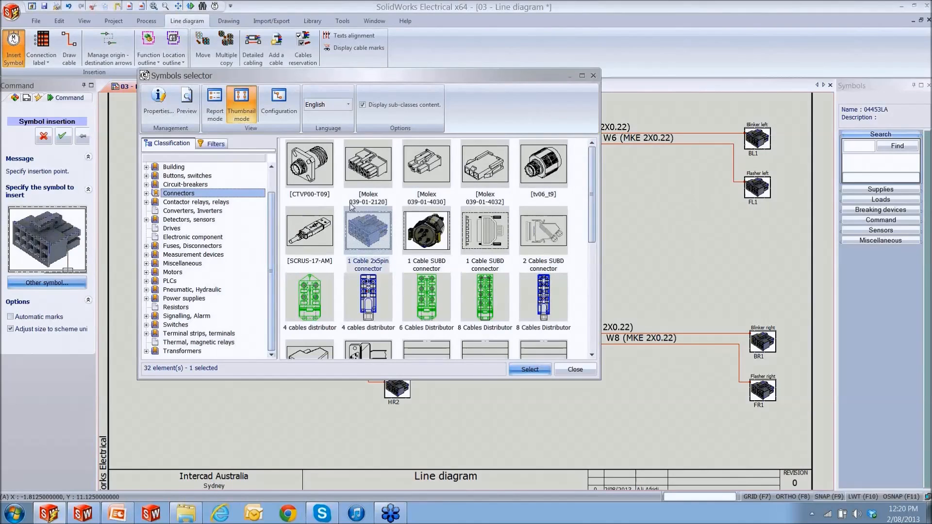
pyautogui.click(401, 198)
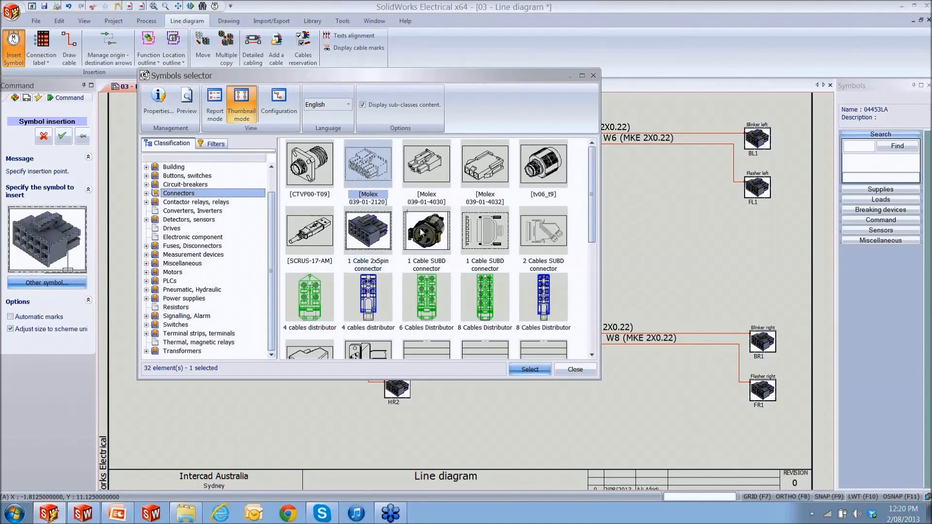
pyautogui.doubleClick(420, 229)
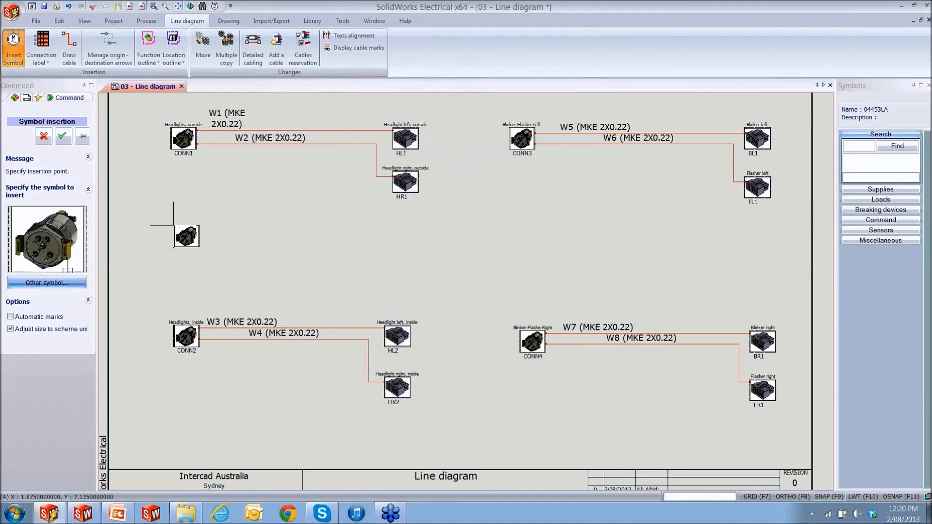
pyautogui.click(173, 226)
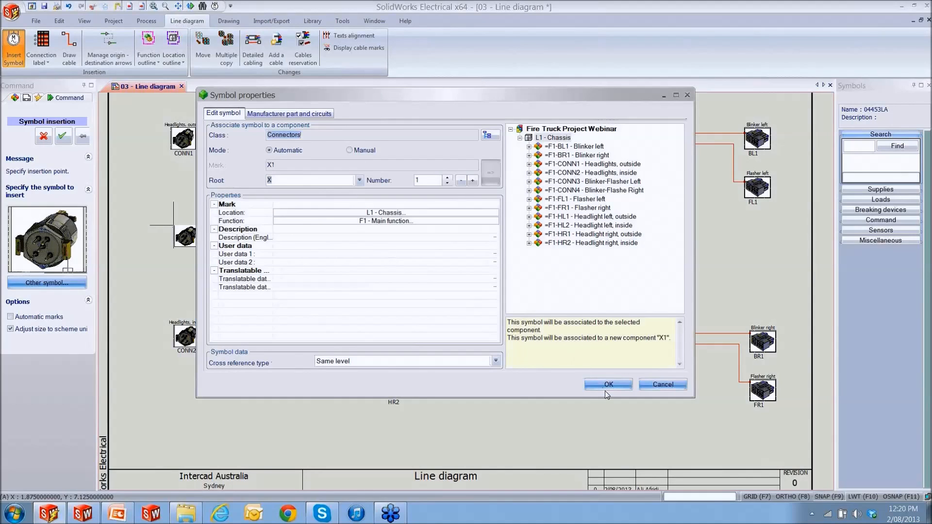
pyautogui.click(606, 386)
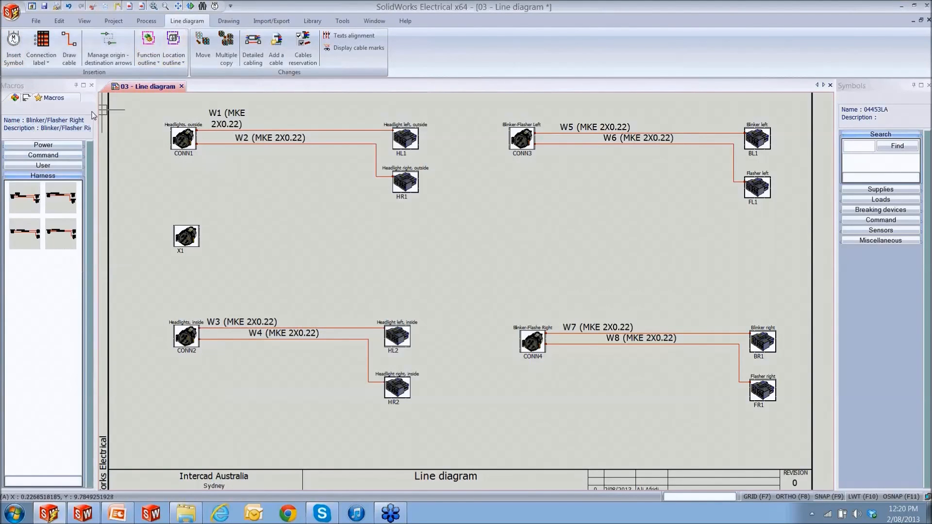
# Step: Insert two 1 Cable 2x5pin connector symbols, one above the other, between HR1 and HL2 as new components with default properties
pyautogui.click(13, 46)
pyautogui.click(74, 281)
pyautogui.click(377, 238)
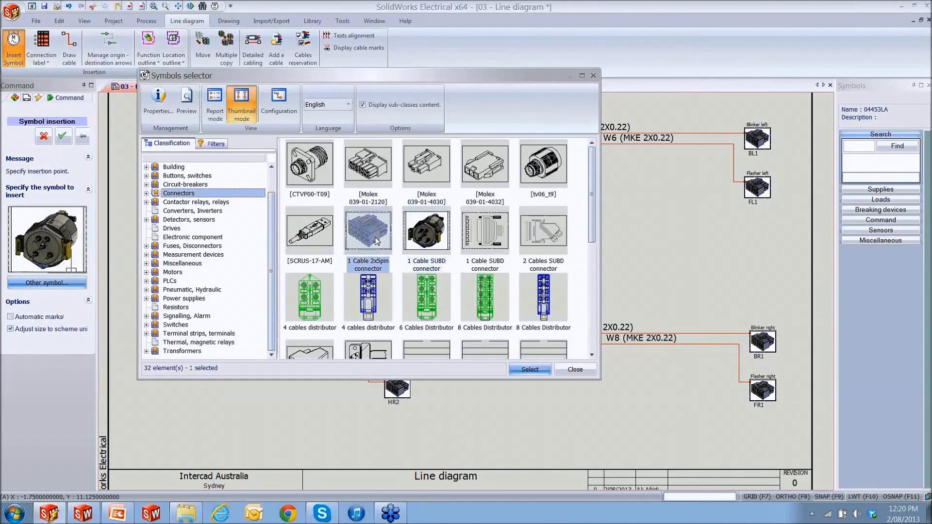
pyautogui.doubleClick(377, 239)
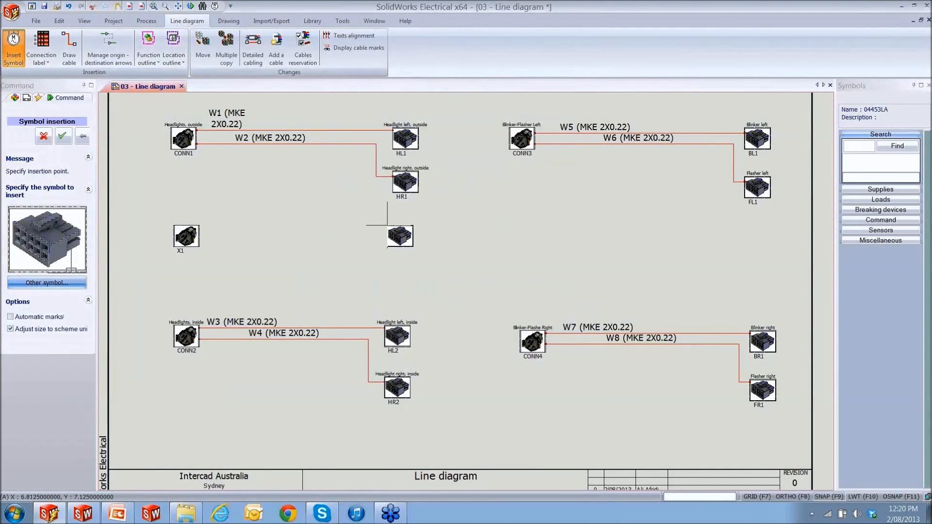
pyautogui.click(387, 225)
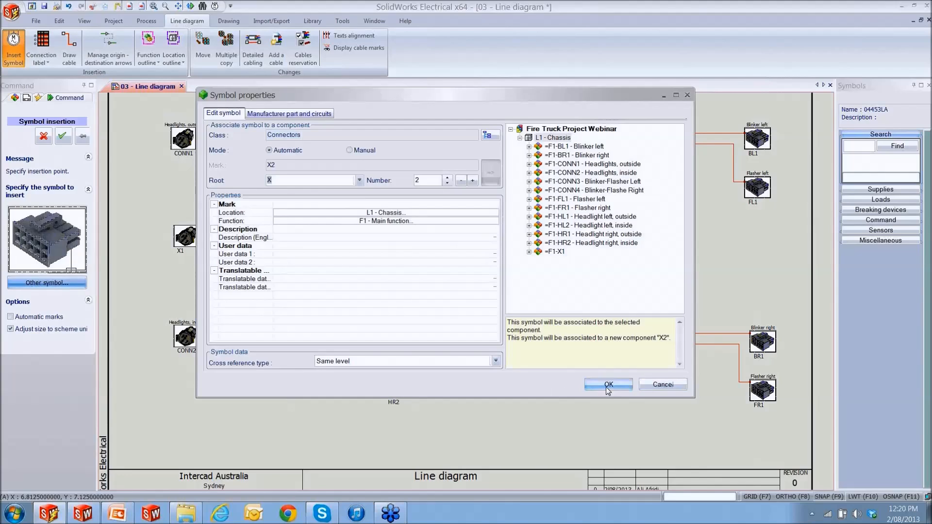
pyautogui.click(608, 384)
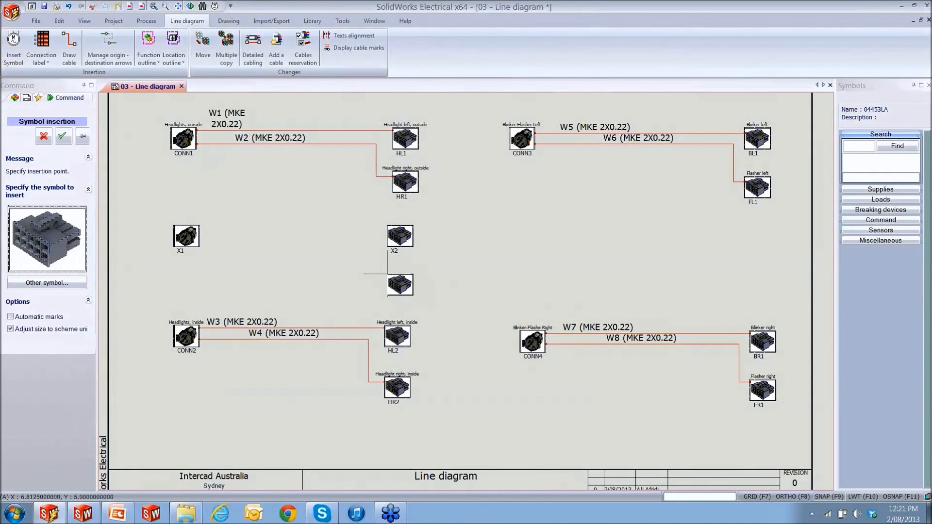
pyautogui.click(387, 268)
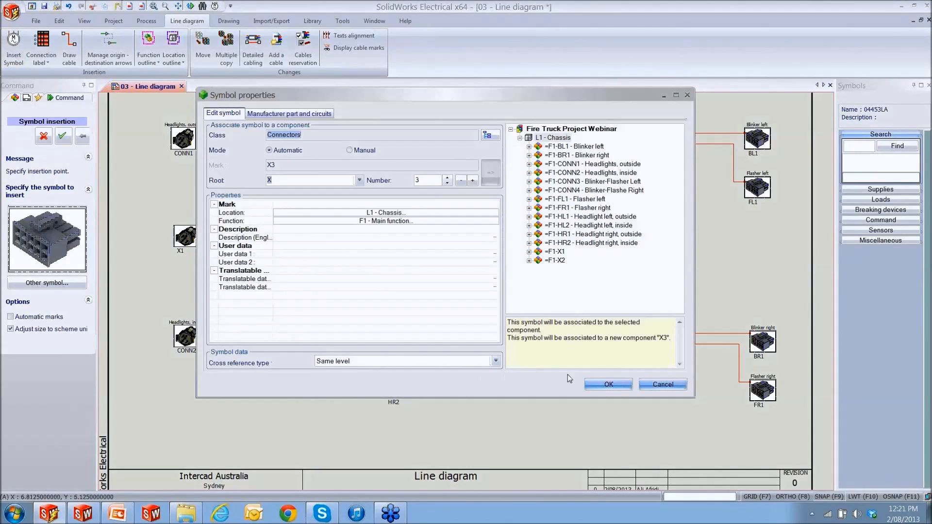
pyautogui.click(608, 385)
# Step: Draw a straight cable from connector X1 to X2 and a stepped cable from X1 down to X3
pyautogui.click(69, 49)
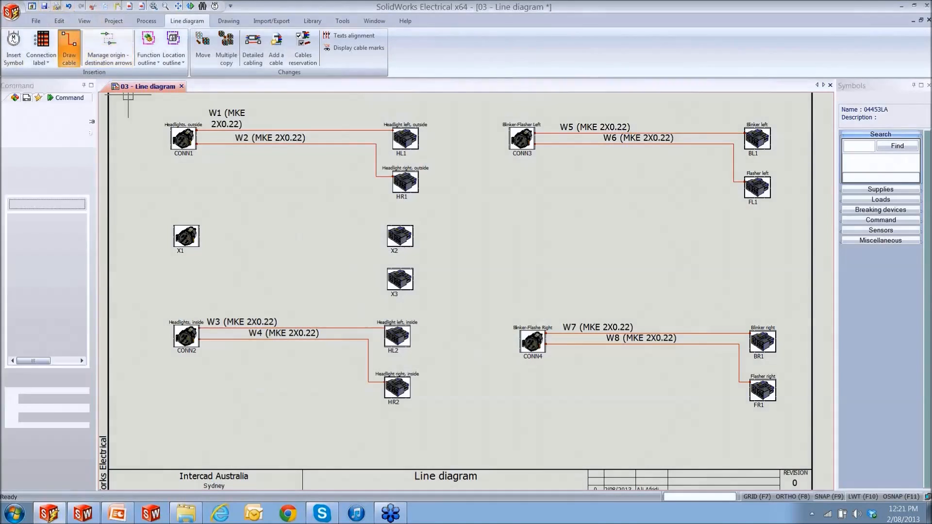
pyautogui.click(199, 231)
pyautogui.click(387, 230)
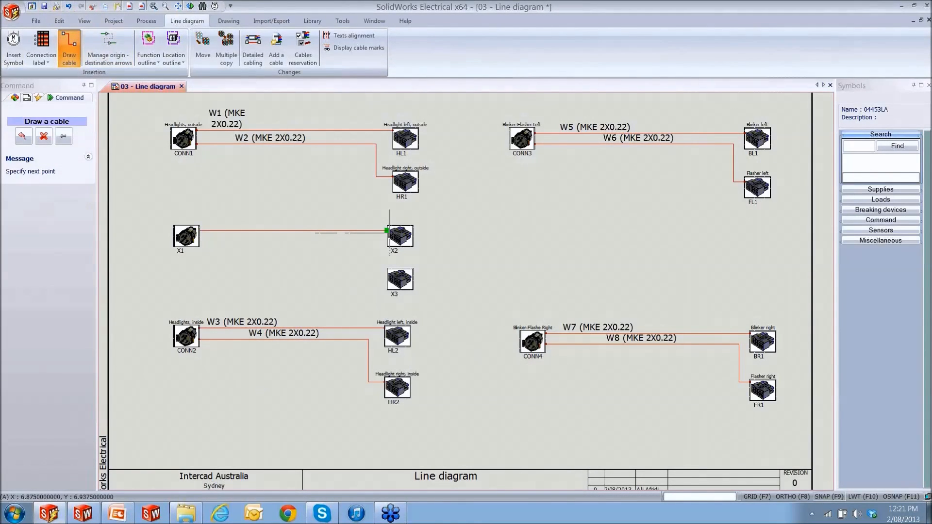
pyautogui.click(73, 54)
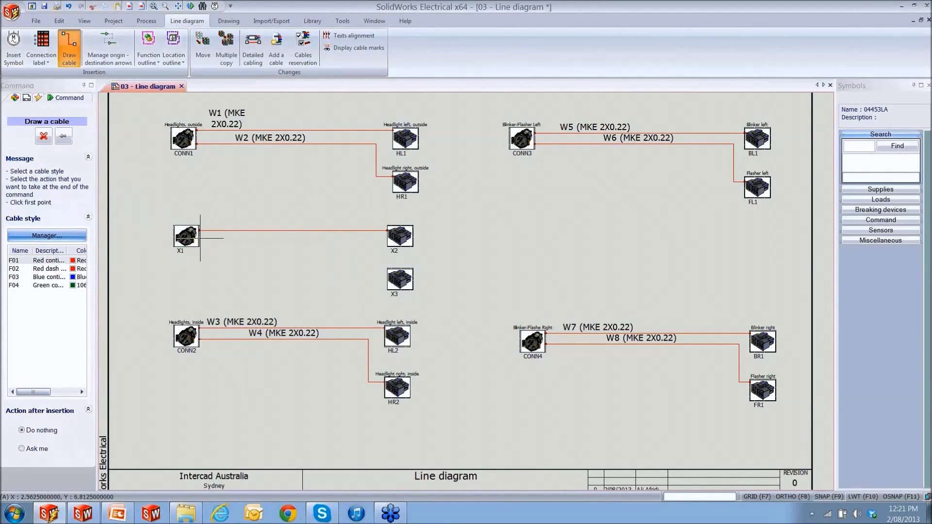
pyautogui.click(199, 241)
pyautogui.click(346, 257)
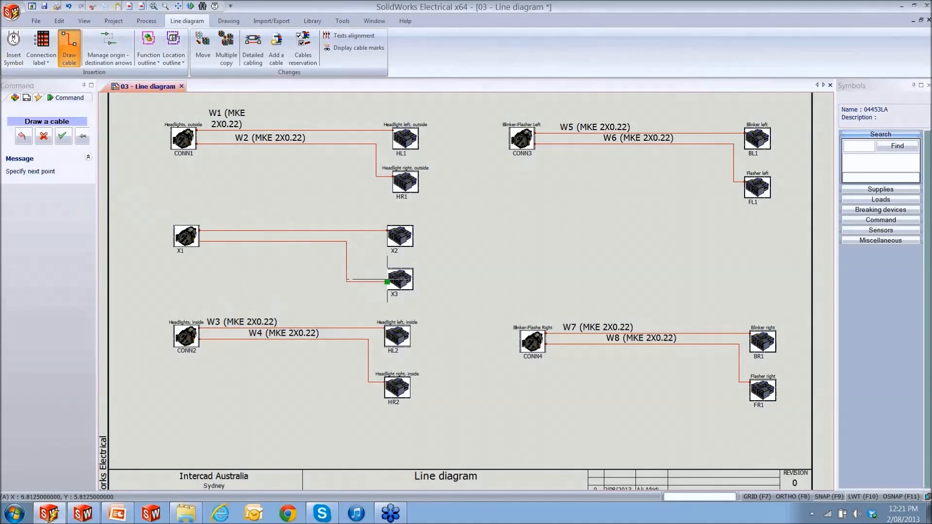
pyautogui.click(387, 281)
# Step: Assign the XYZ manufacturer part CONN10PM to connector X2 through its symbol properties
pyautogui.scroll(2, 351, 238)
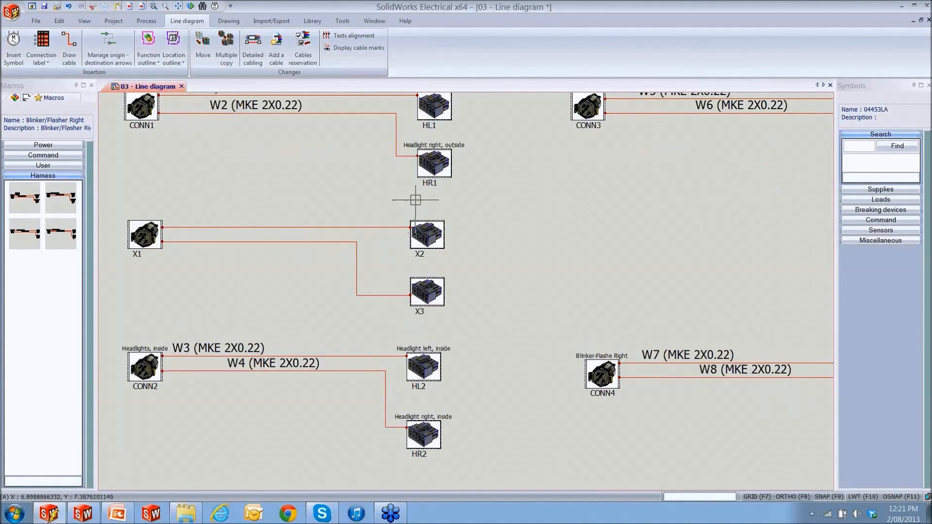
pyautogui.click(429, 245)
pyautogui.rightClick(430, 252)
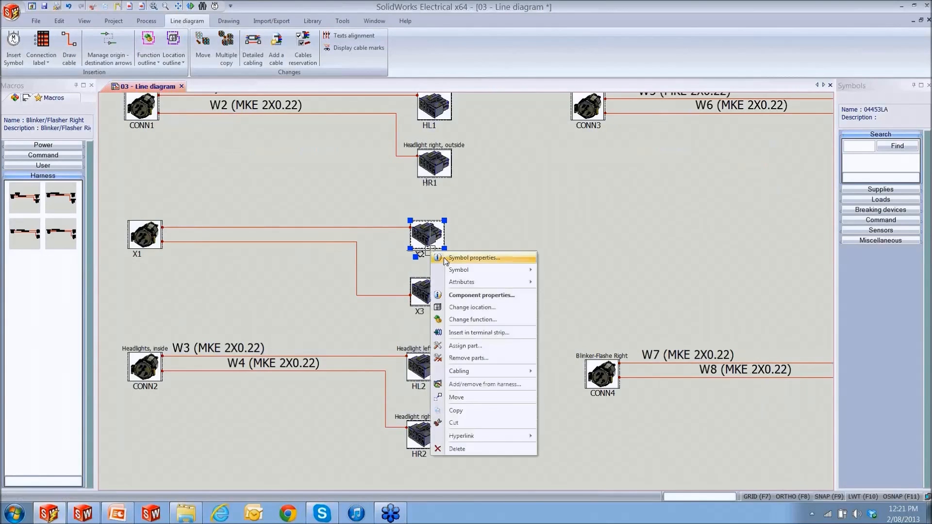
pyautogui.click(466, 258)
pyautogui.click(286, 114)
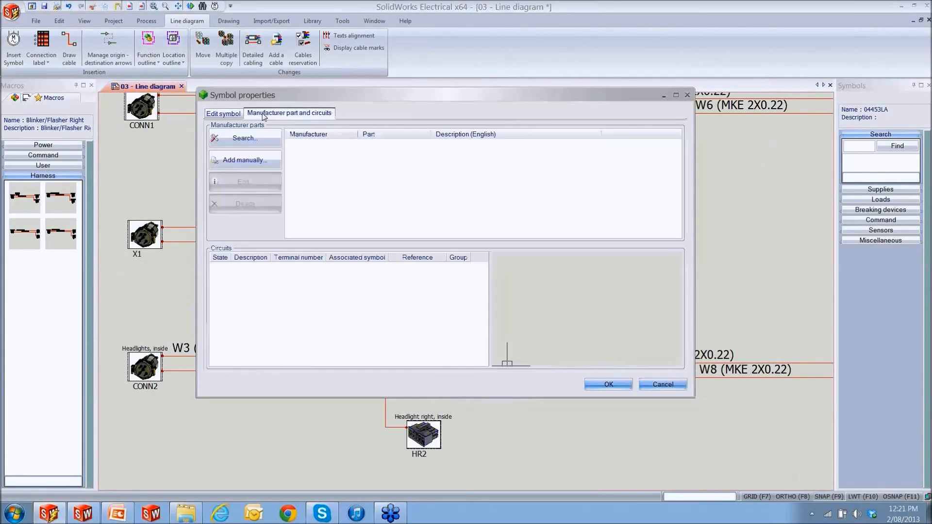
pyautogui.click(243, 139)
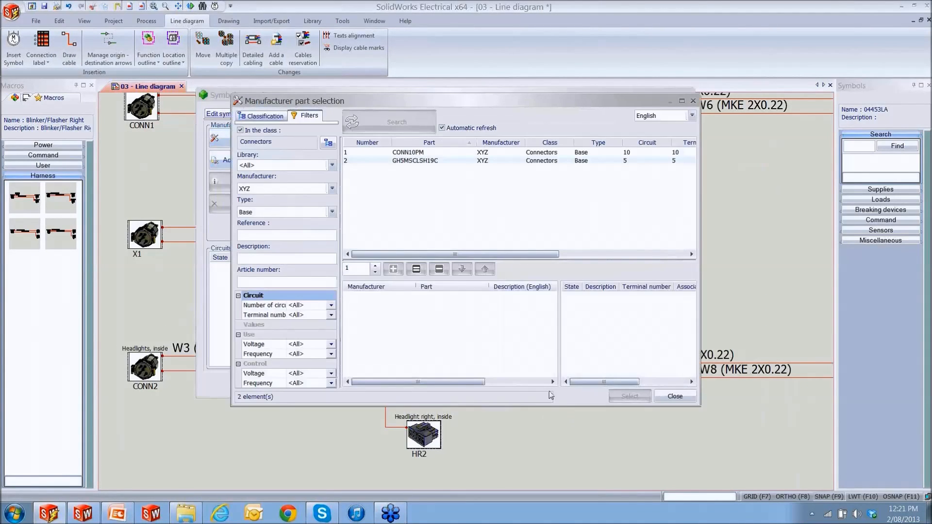
pyautogui.click(405, 153)
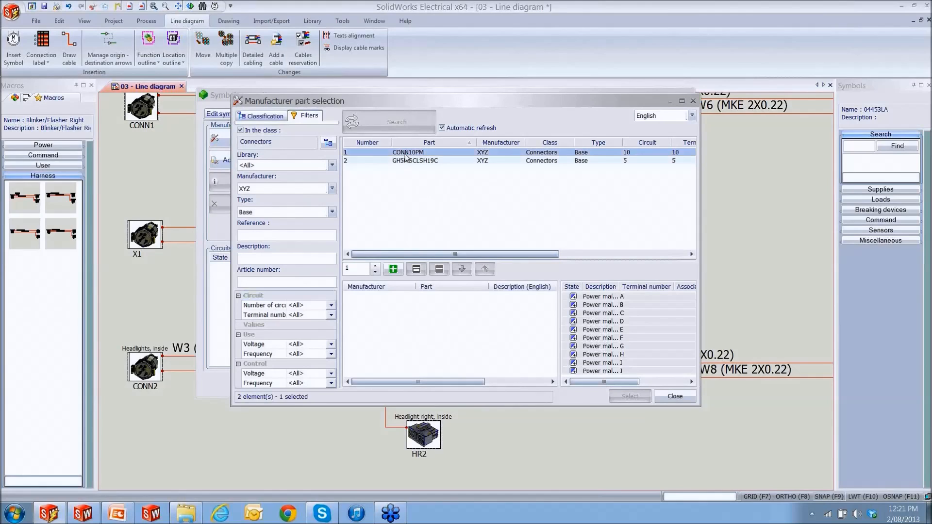
pyautogui.doubleClick(405, 153)
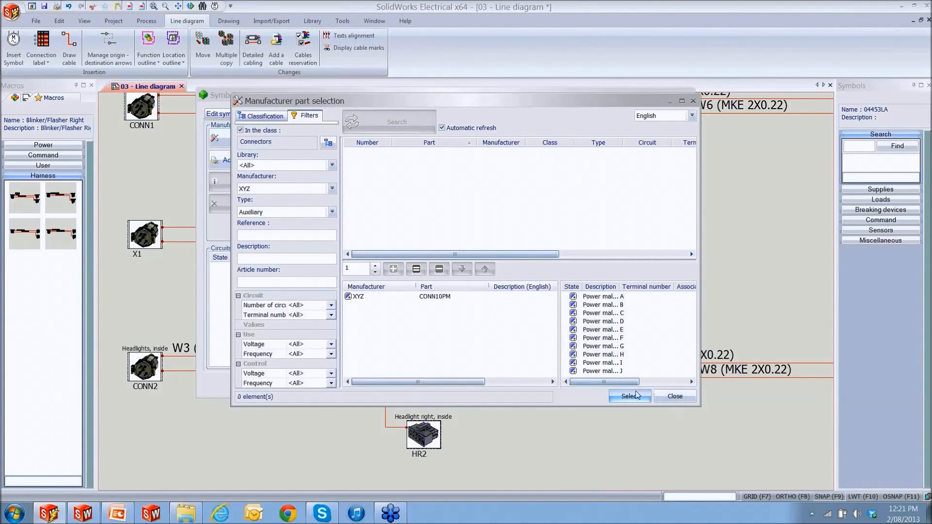
pyautogui.click(629, 396)
pyautogui.click(606, 383)
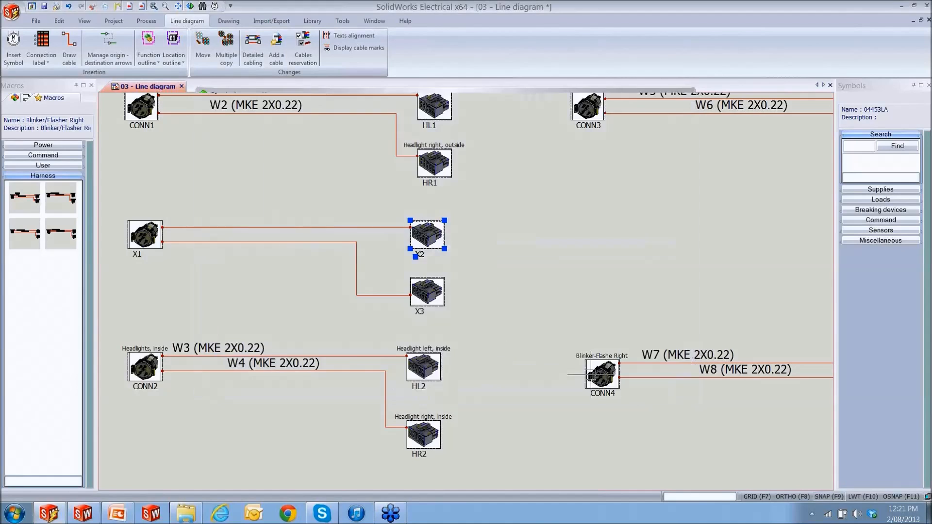
# Step: Assign the XYZ manufacturer part CONN10PM directly to connector X3
pyautogui.click(422, 291)
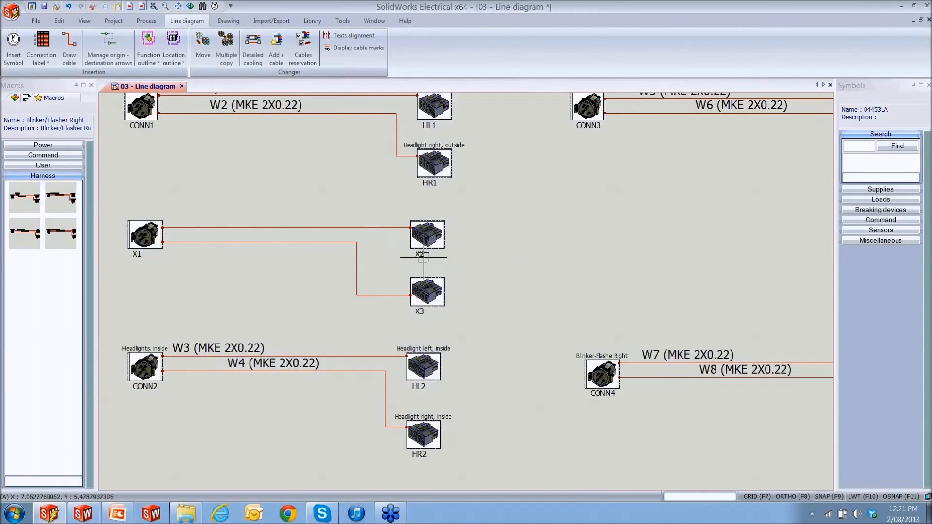
pyautogui.click(427, 288)
pyautogui.rightClick(430, 281)
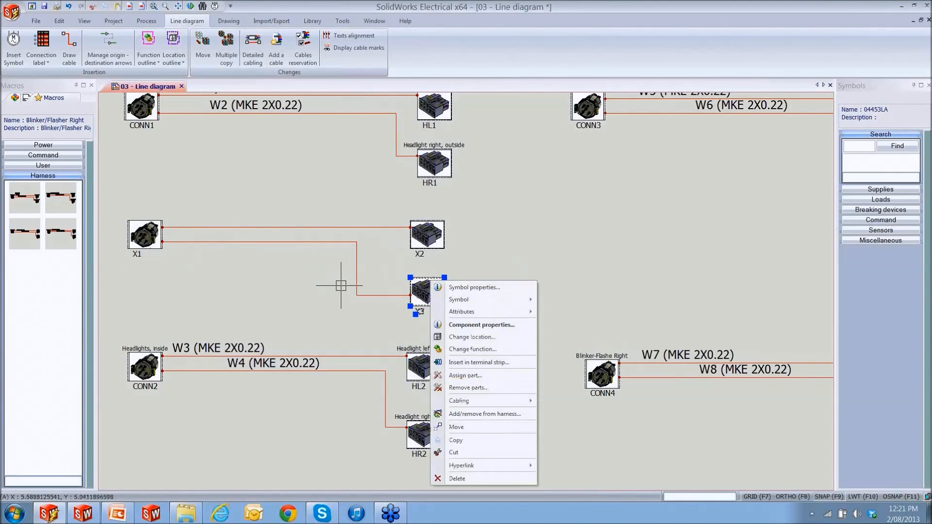
pyautogui.click(465, 375)
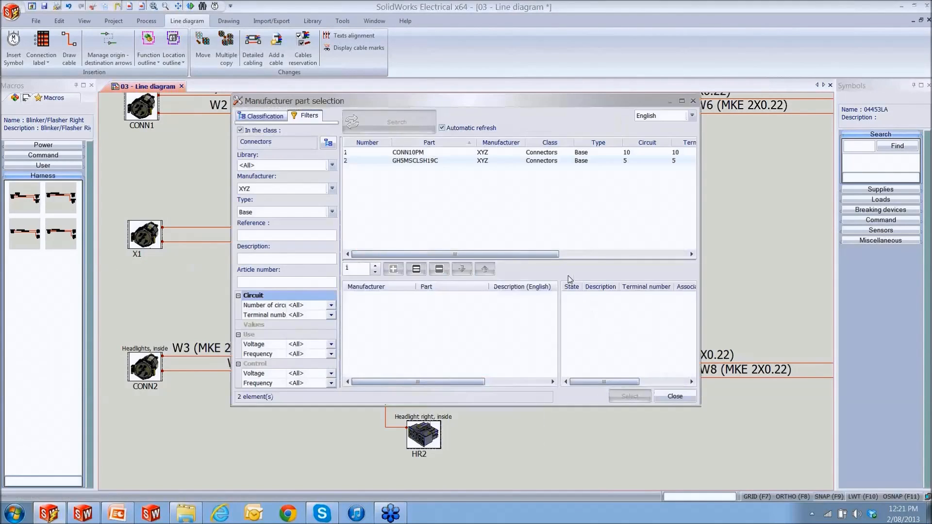
pyautogui.doubleClick(412, 154)
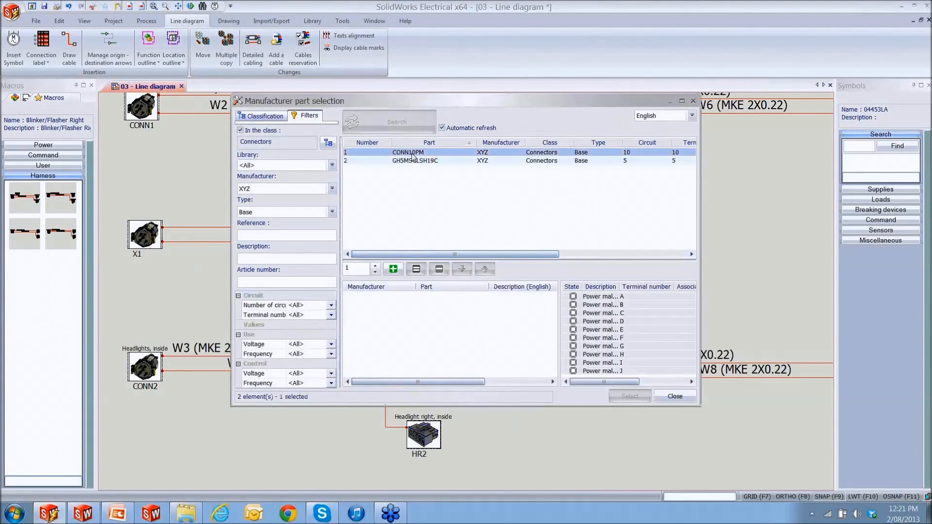
pyautogui.click(630, 396)
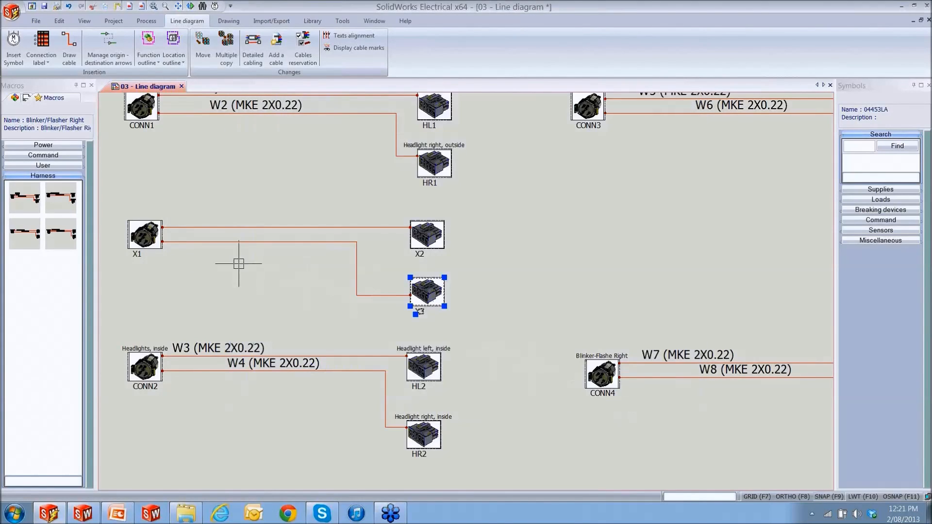
# Step: Assign the XYZ manufacturer part GH5MSCLSH19C to connector X1
pyautogui.click(140, 249)
pyautogui.rightClick(140, 249)
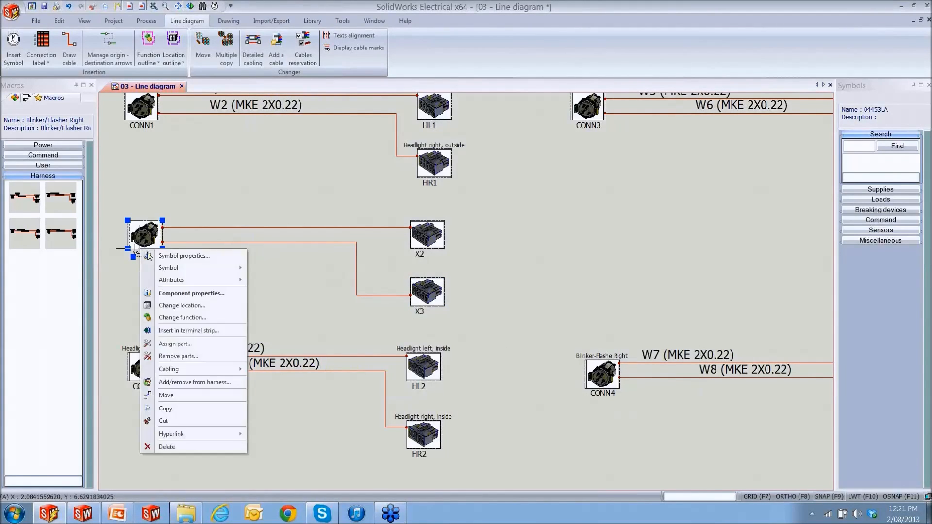
pyautogui.click(177, 344)
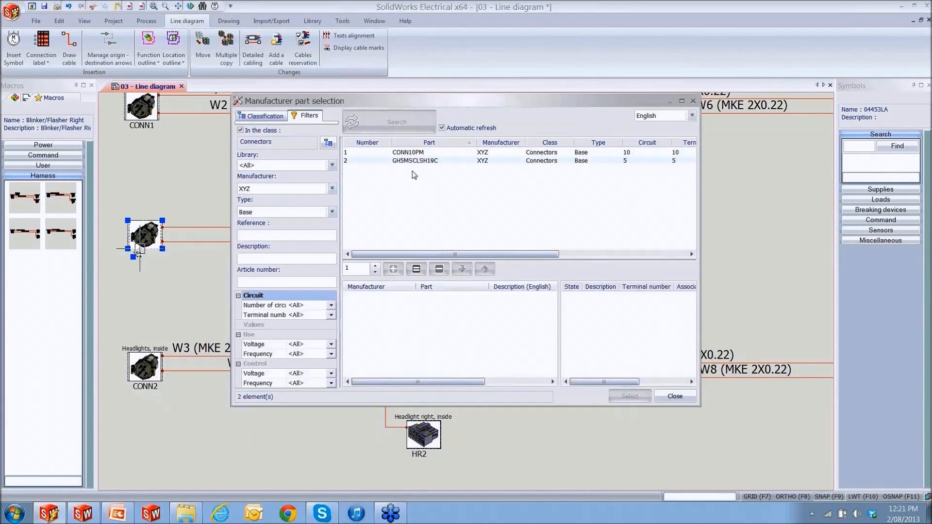
pyautogui.click(409, 160)
pyautogui.doubleClick(417, 161)
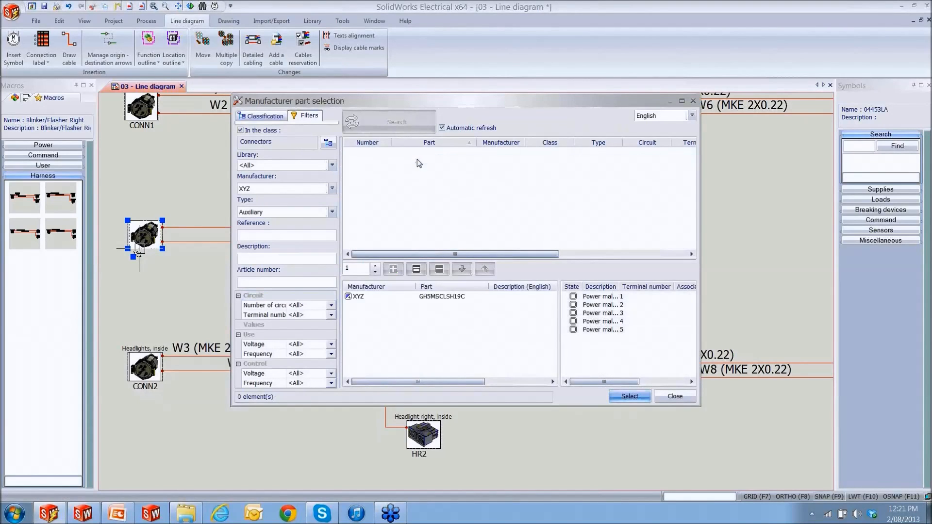
pyautogui.click(613, 394)
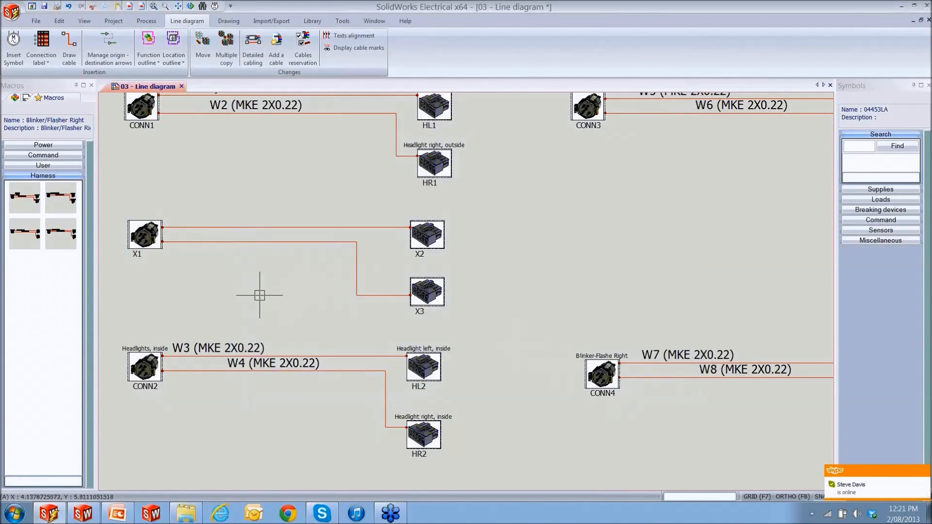
# Step: Start adding a cable to the X1–X2 link in detailed cabling, filtering references to all size standards, manufacturer Prysmian and reference mke
pyautogui.moveTo(282, 302); pyautogui.dragTo(308, 313, button='middle')
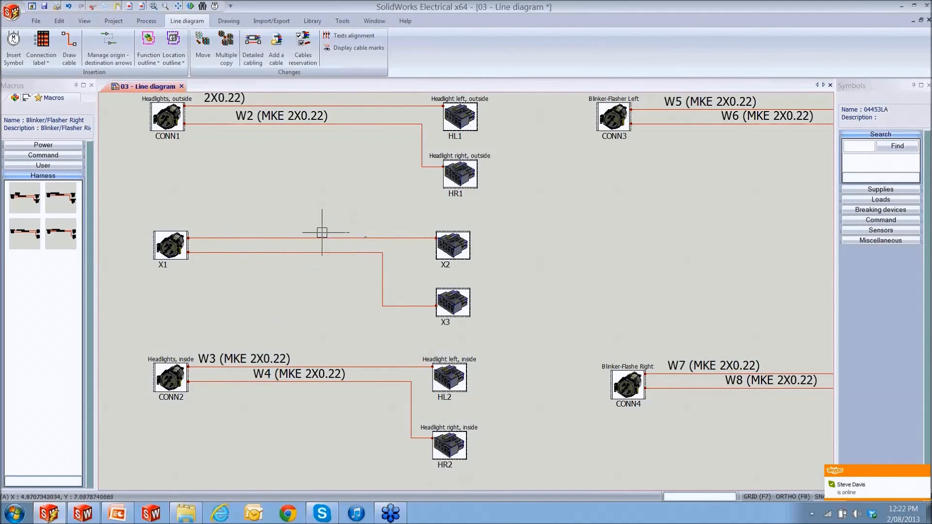
pyautogui.doubleClick(295, 238)
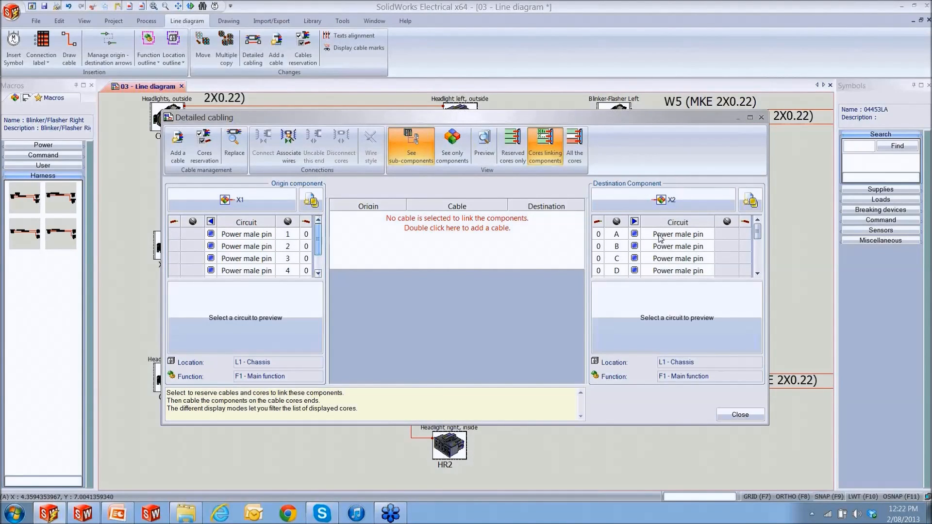
pyautogui.doubleClick(468, 245)
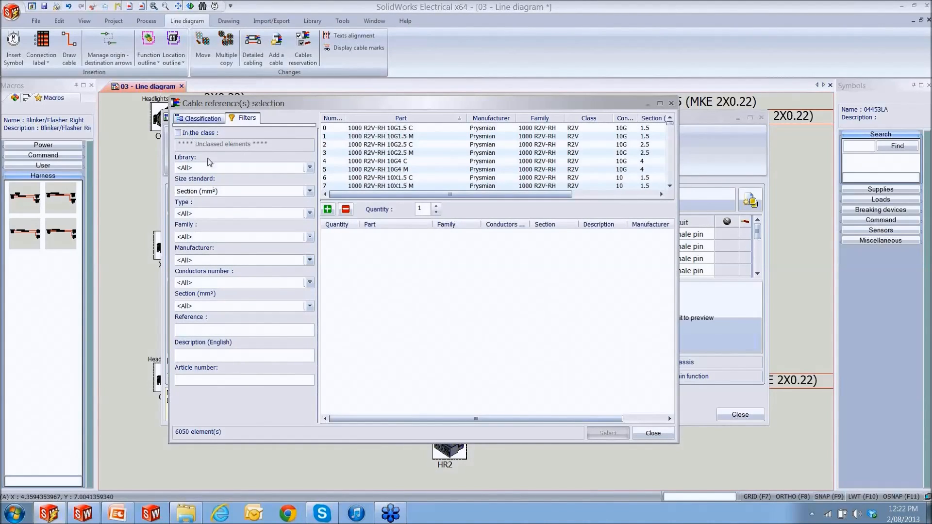
pyautogui.click(231, 191)
pyautogui.click(242, 203)
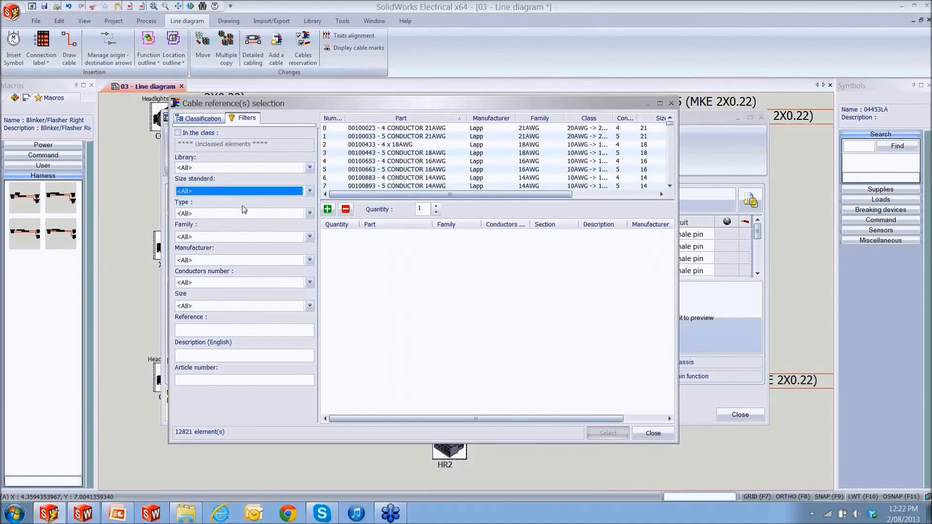
pyautogui.moveTo(198, 432); pyautogui.dragTo(178, 432)
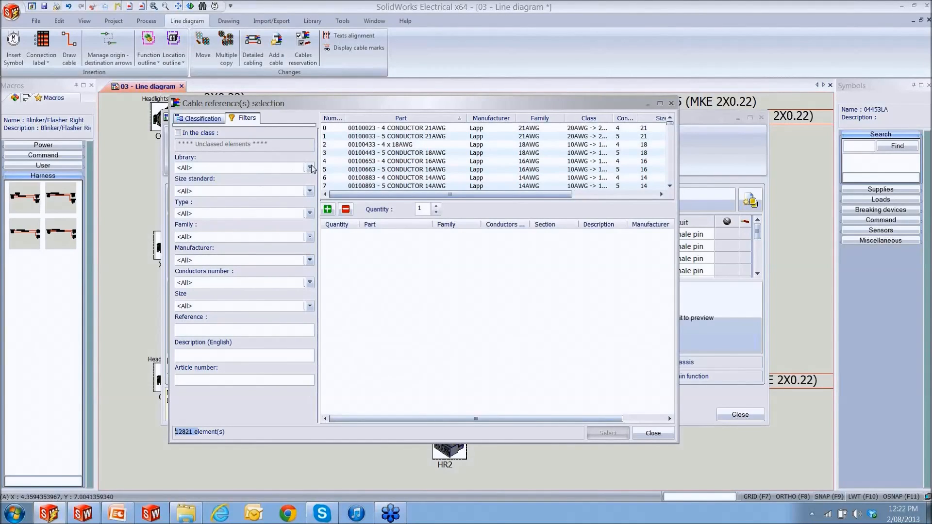
pyautogui.click(403, 277)
pyautogui.click(260, 260)
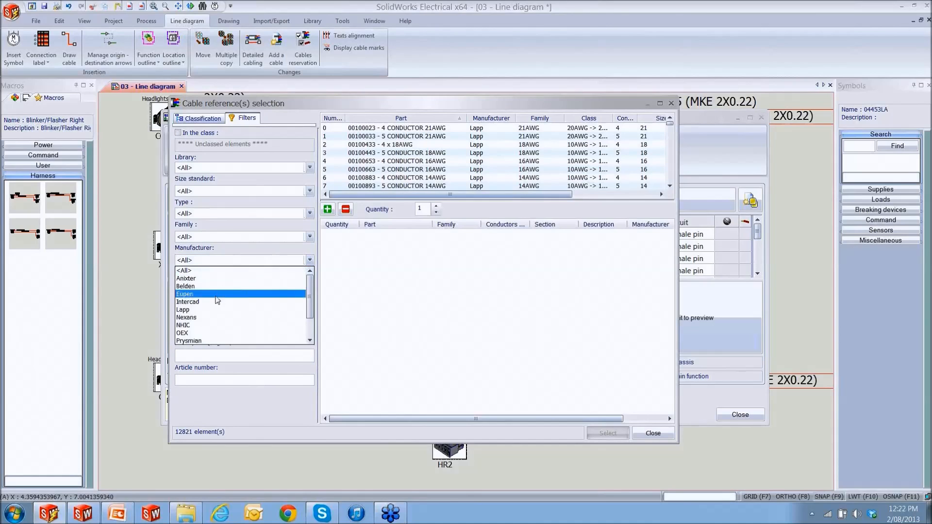
pyautogui.click(196, 340)
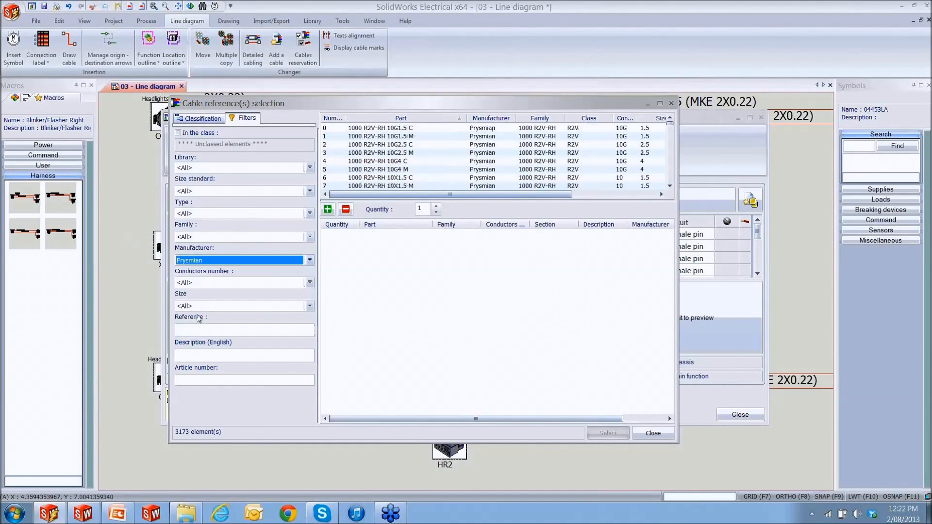
pyautogui.click(226, 331)
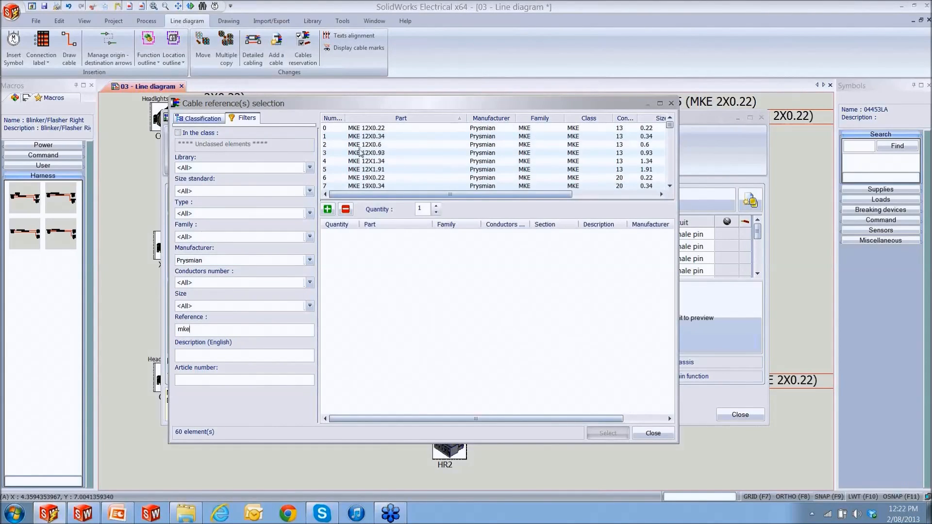
# Step: Add one MKE 2X0.22 cable from the filtered references to the link between X1 and X2
pyautogui.click(388, 170)
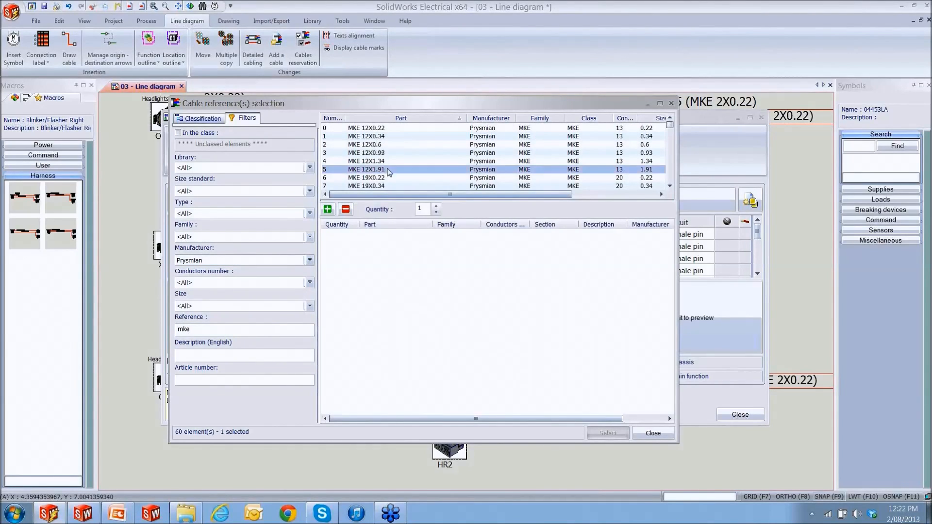
pyautogui.scroll(-6, 669, 186)
pyautogui.click(670, 186)
pyautogui.click(670, 118)
pyautogui.click(670, 118)
pyautogui.click(375, 144)
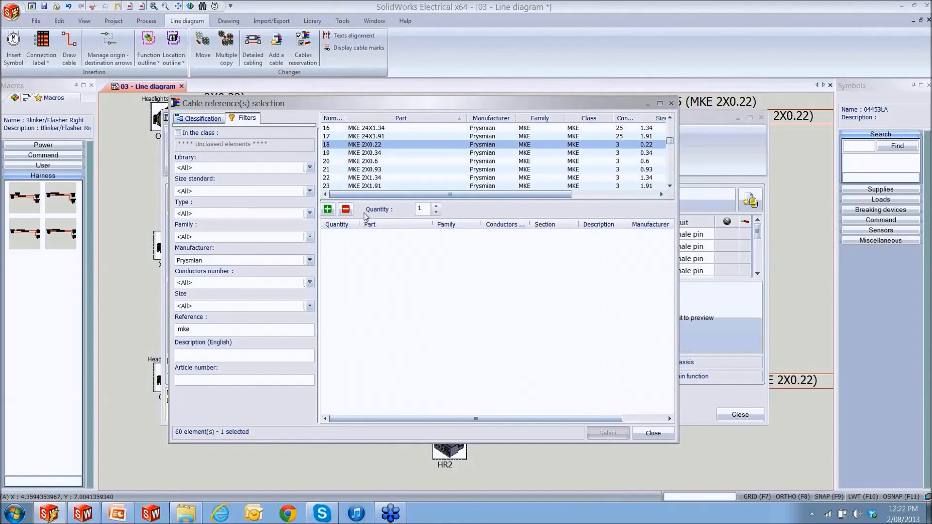
pyautogui.click(327, 208)
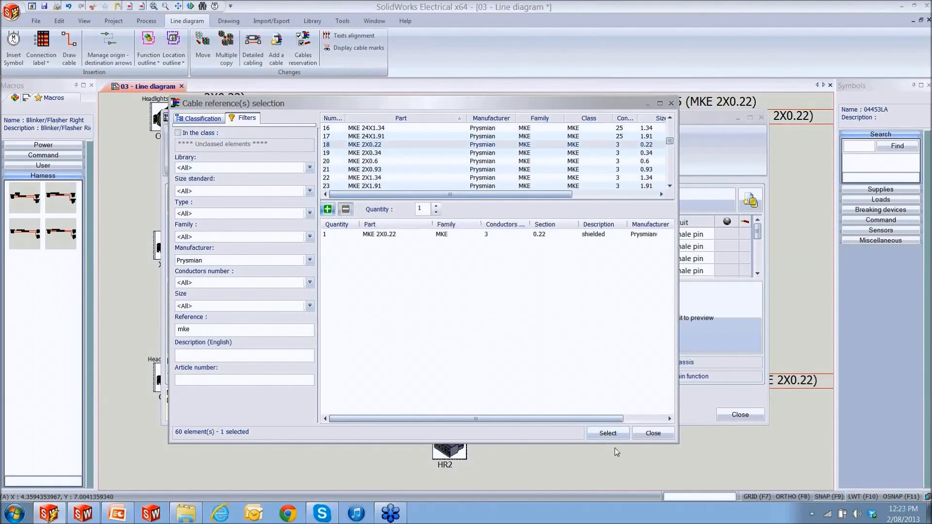
pyautogui.click(607, 433)
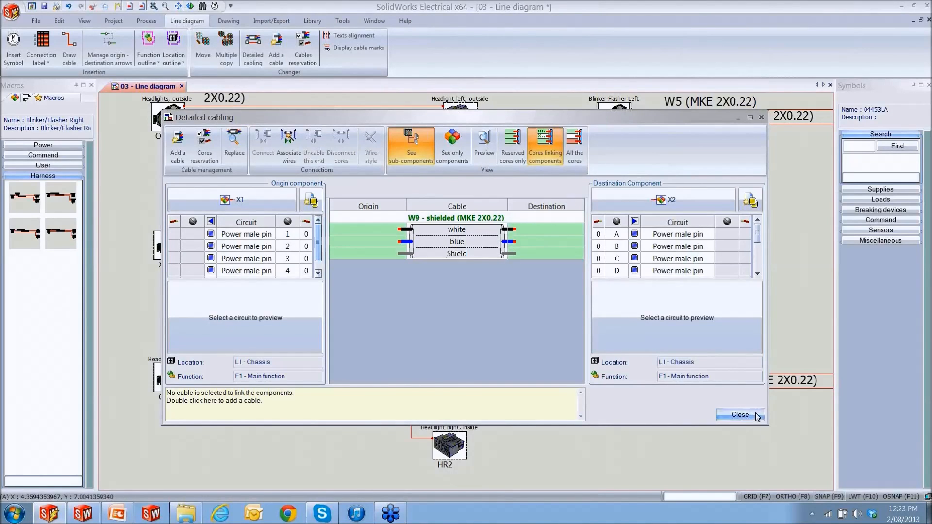
pyautogui.click(726, 415)
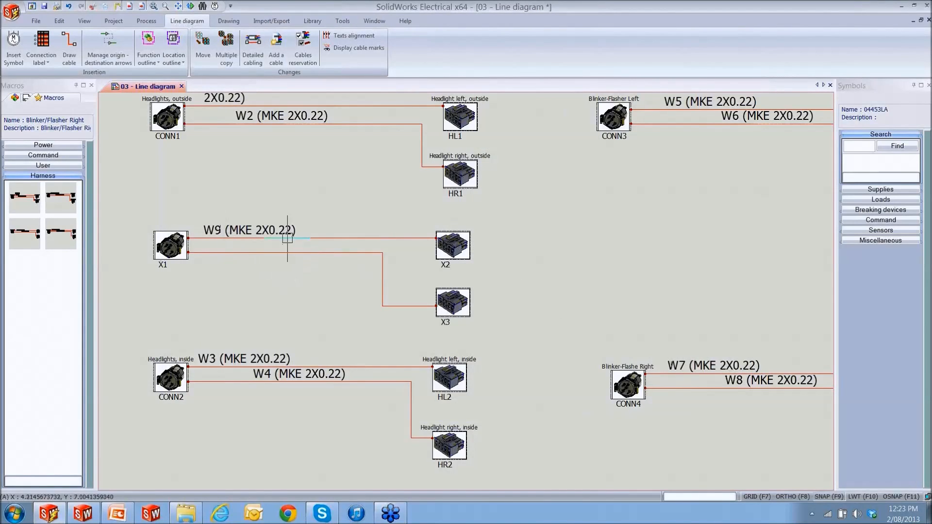
# Step: Delete connectors X1, X2 and X3 together with their connecting cables from the line diagram
pyautogui.click(540, 344)
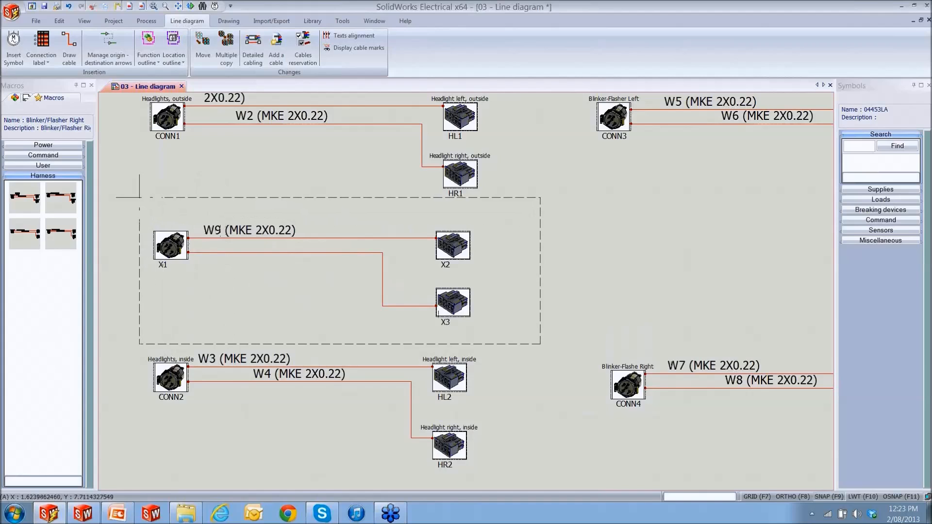
pyautogui.click(138, 198)
pyautogui.press('Delete')
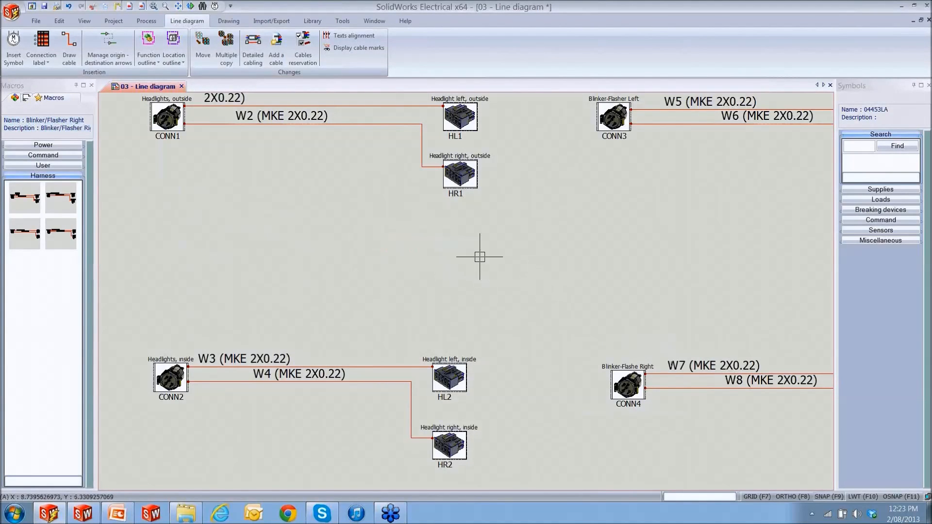
pyautogui.middleClick(545, 275)
pyautogui.middleClick(545, 275)
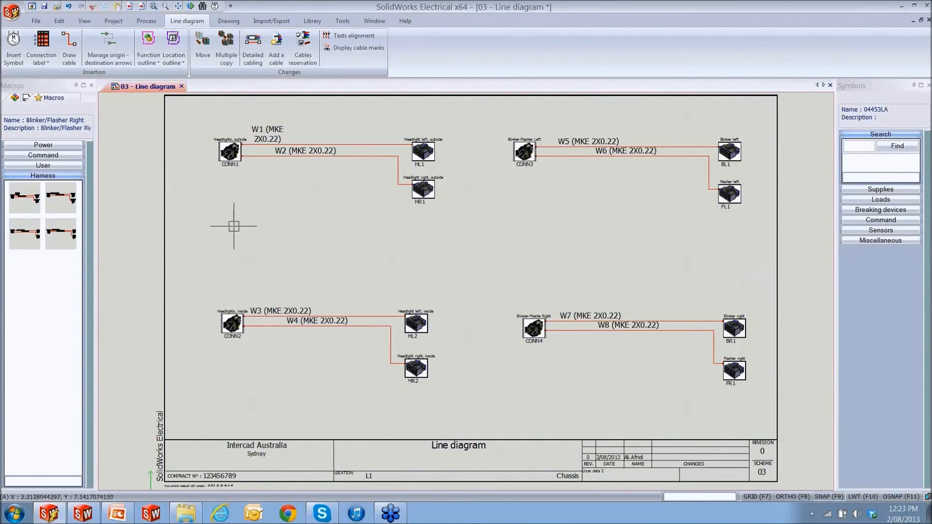
# Step: Delete the leftover cable W9 from the project in the cable manager
pyautogui.click(112, 22)
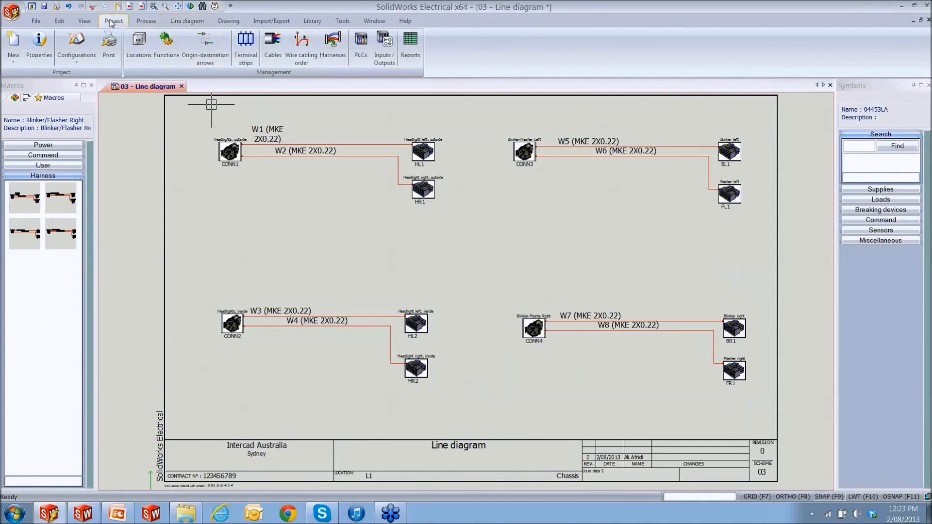
pyautogui.click(267, 59)
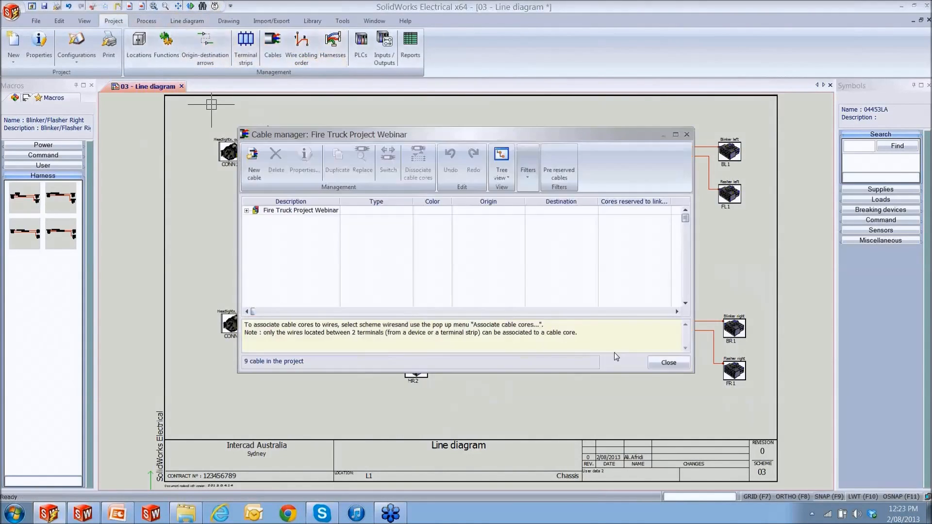
pyautogui.click(246, 212)
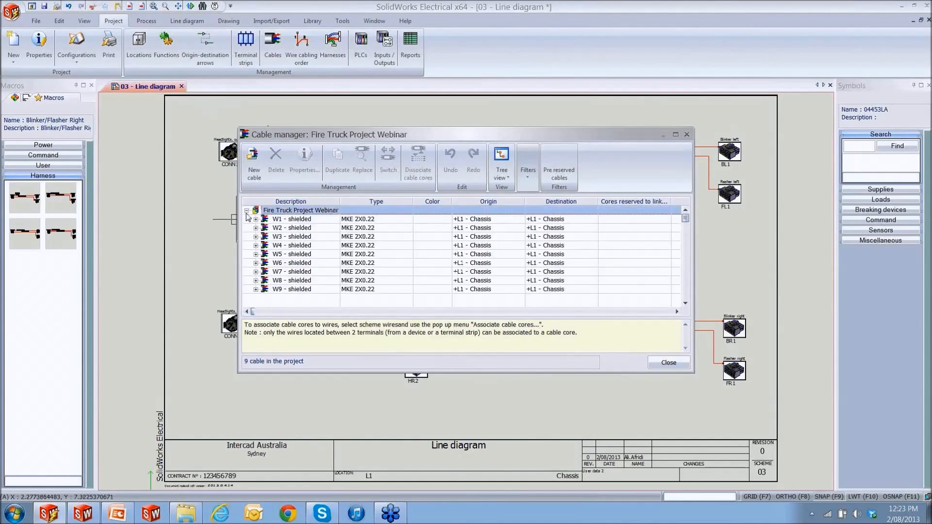
pyautogui.click(279, 290)
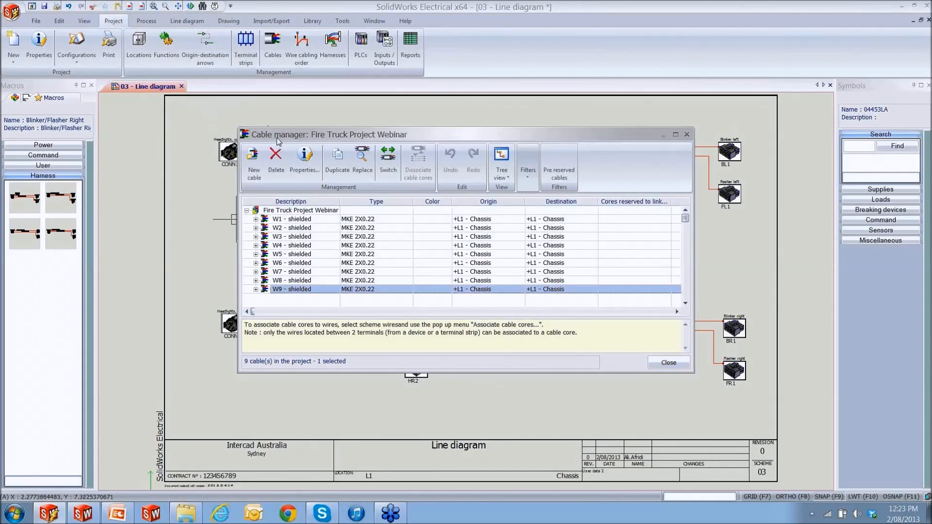
pyautogui.click(277, 162)
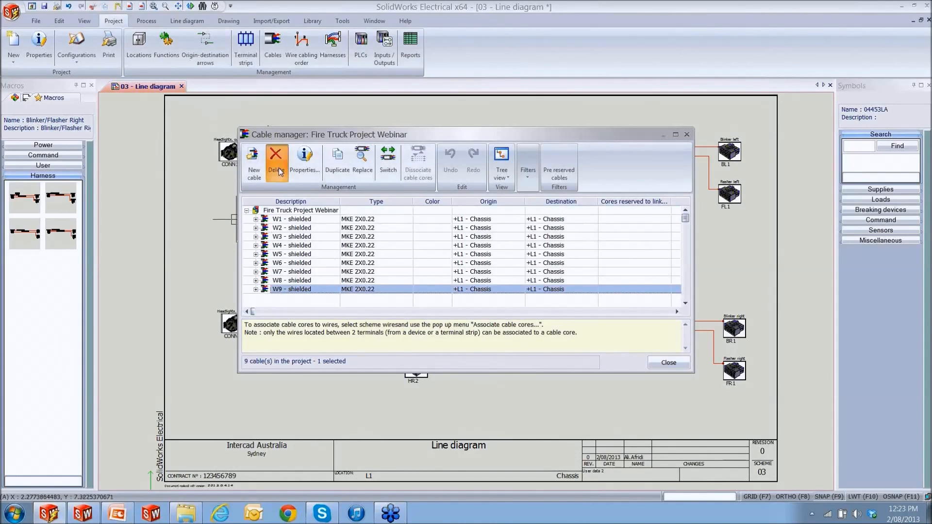
pyautogui.click(456, 287)
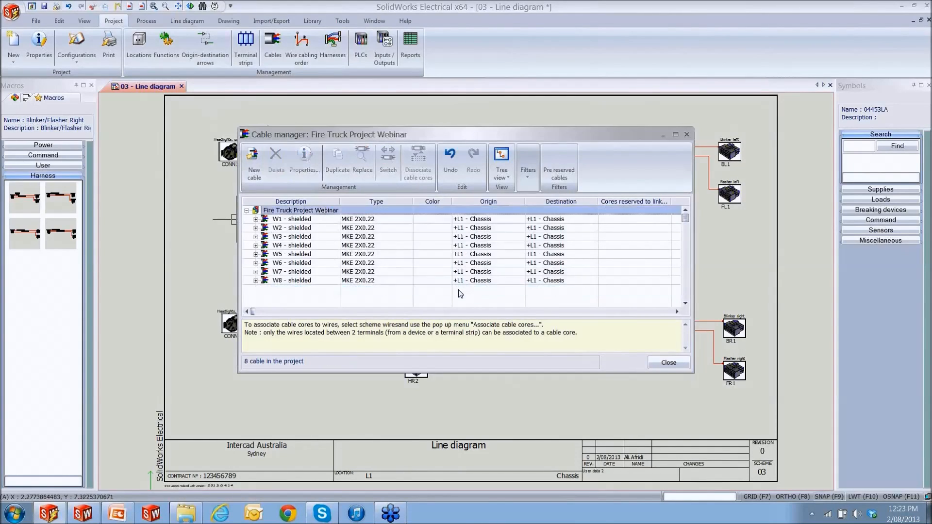
pyautogui.click(665, 362)
# Step: Create a project harness with the description "Truck Lights Harness" and review its contents and properties
pyautogui.click(333, 43)
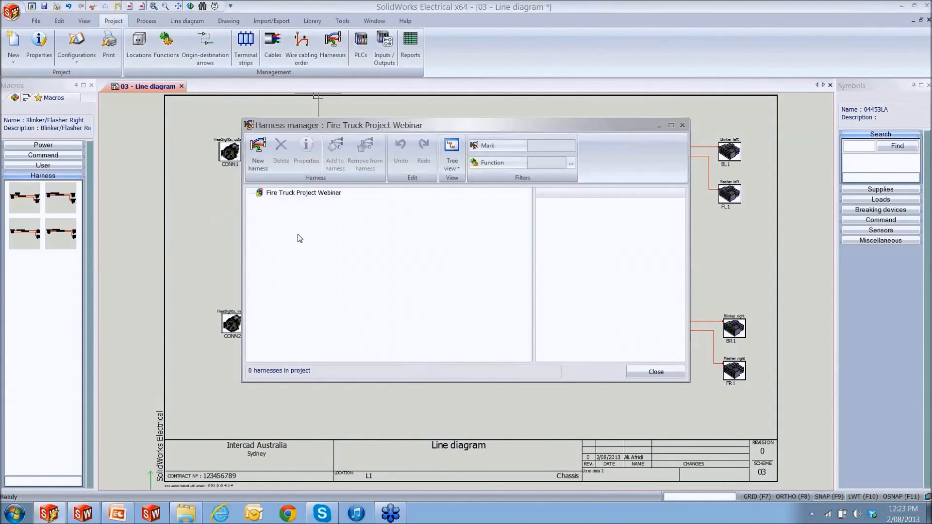
pyautogui.click(258, 151)
pyautogui.click(547, 247)
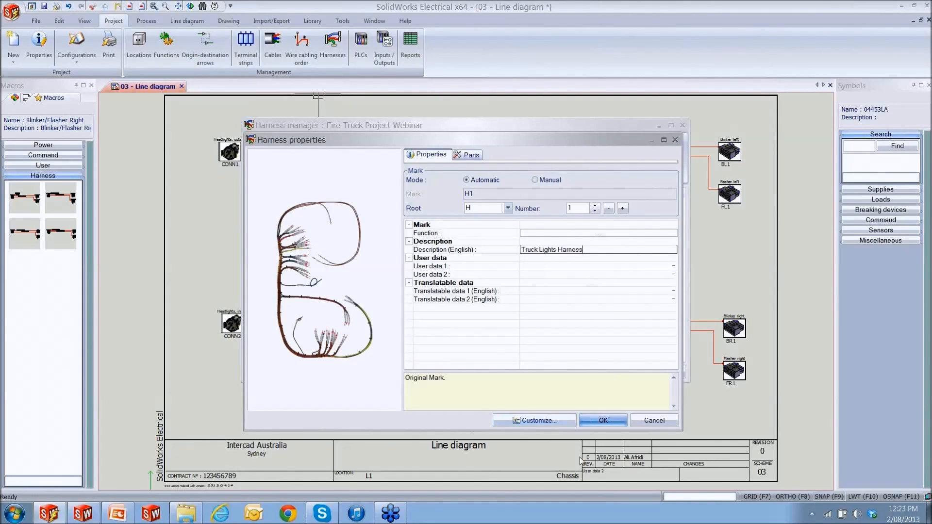
pyautogui.click(620, 424)
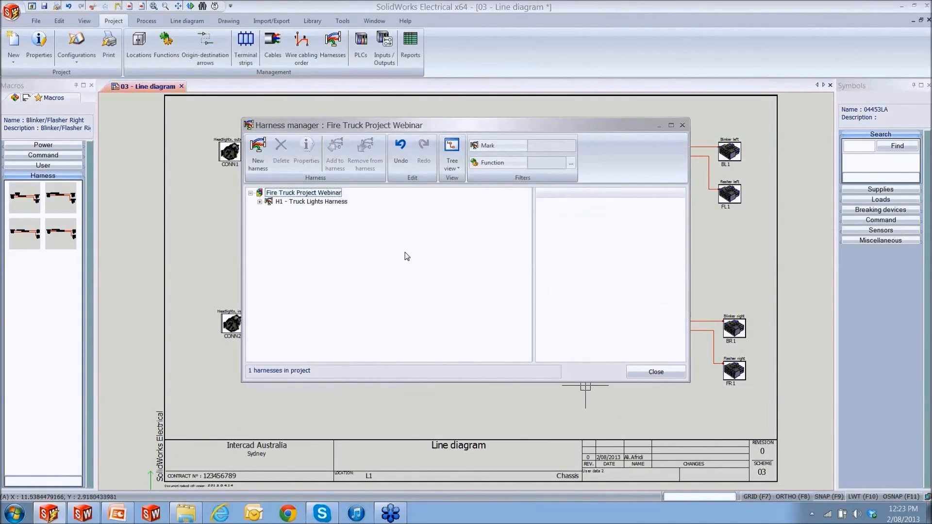
pyautogui.click(259, 202)
pyautogui.click(282, 203)
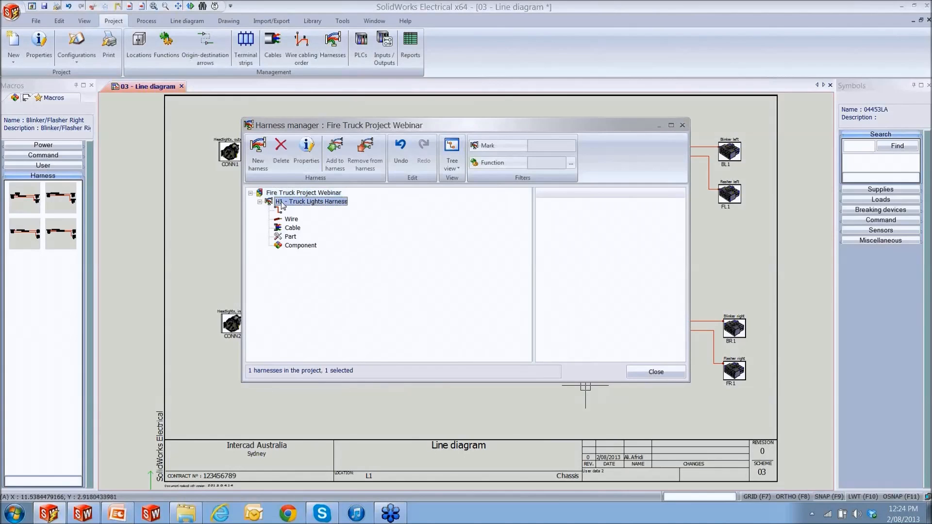
pyautogui.click(306, 153)
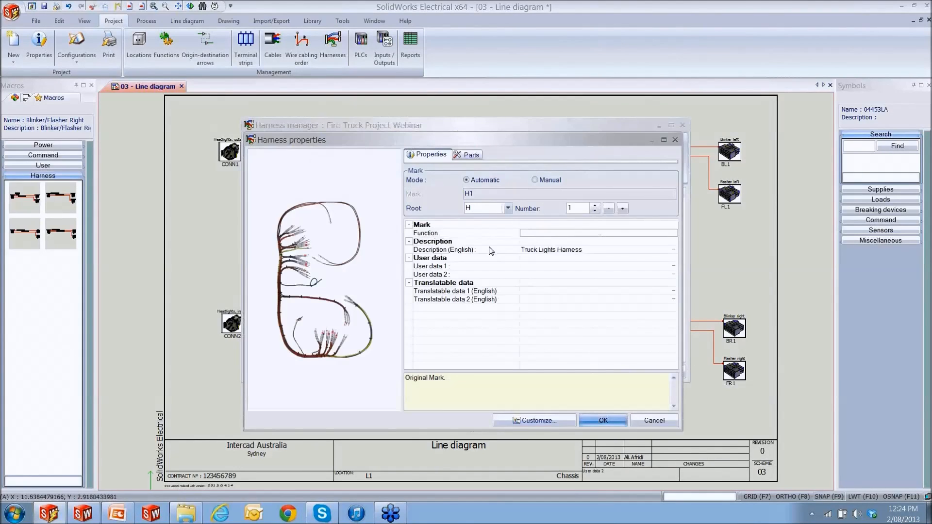
pyautogui.click(624, 419)
pyautogui.click(647, 374)
# Step: Add all the line diagram's connectors and cables W1 to W8 to the harness H1 - Truck Lights Harness
pyautogui.click(538, 329)
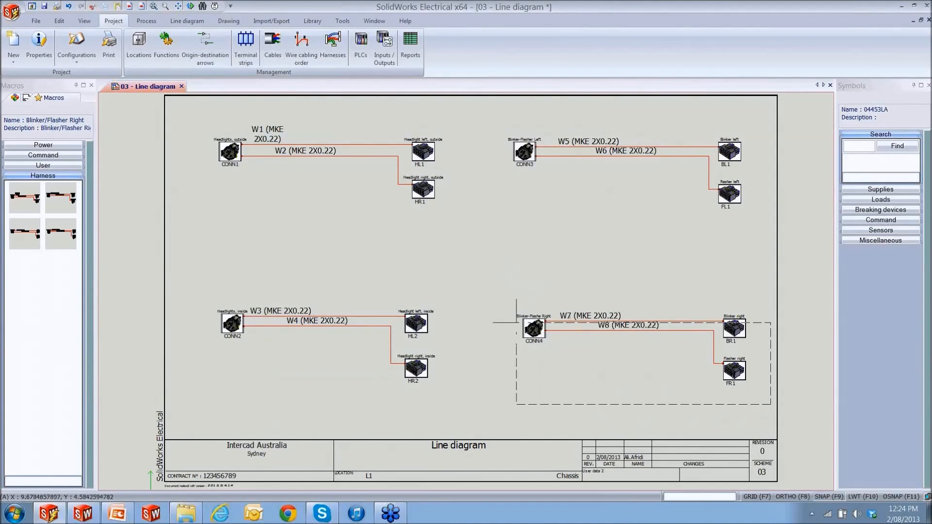
pyautogui.click(189, 124)
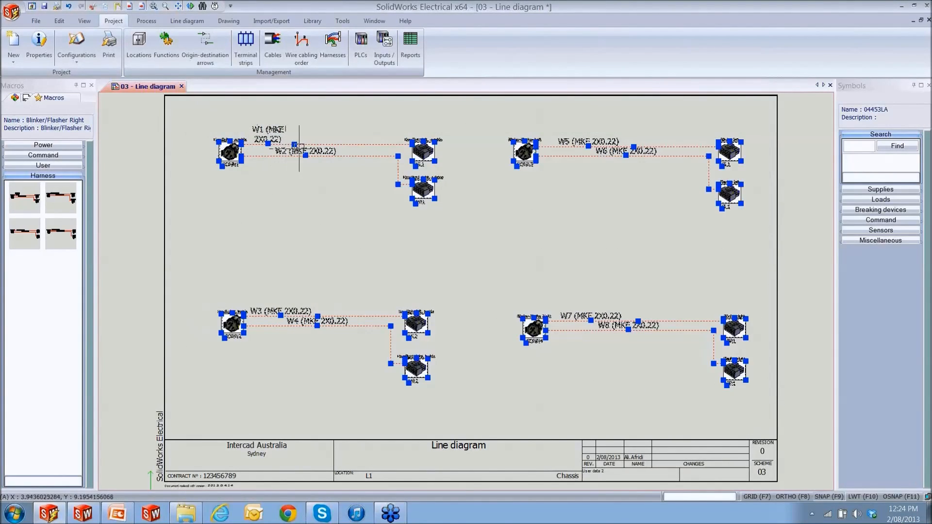
pyautogui.rightClick(374, 157)
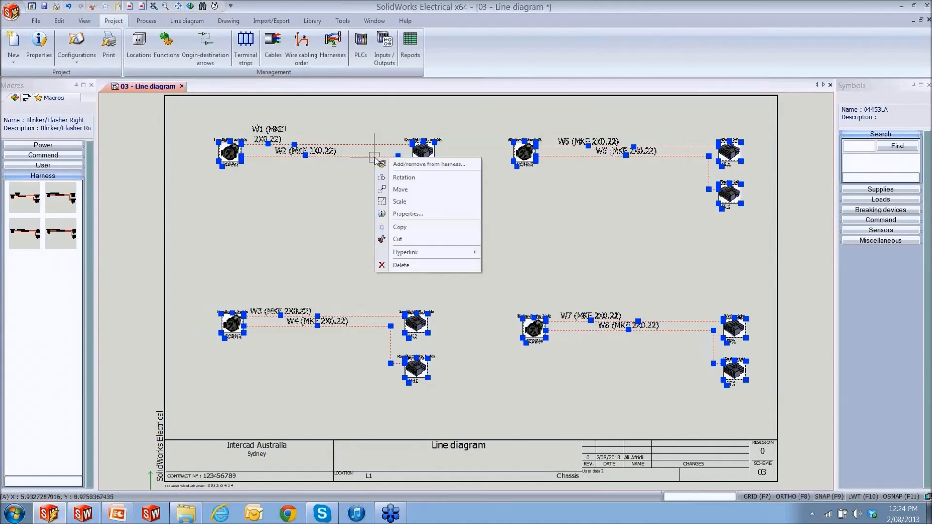
pyautogui.click(402, 166)
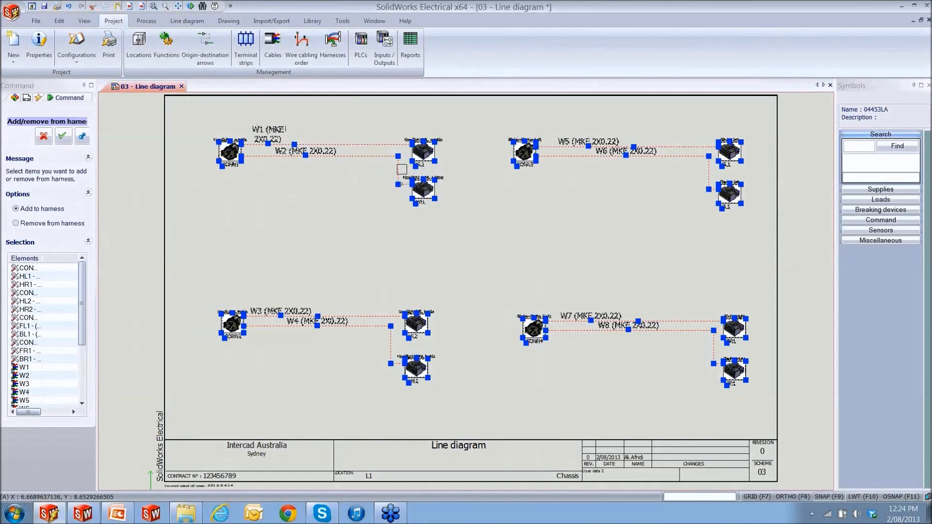
pyautogui.click(63, 138)
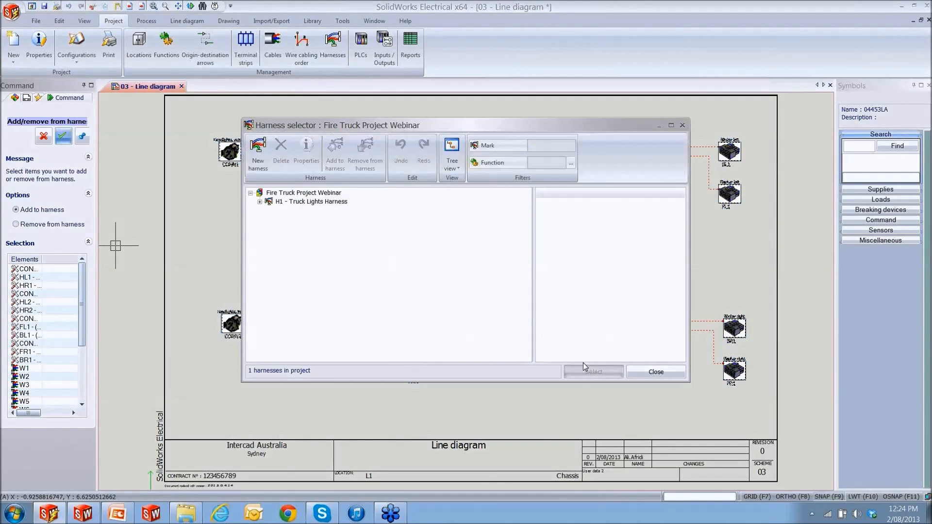
pyautogui.click(320, 202)
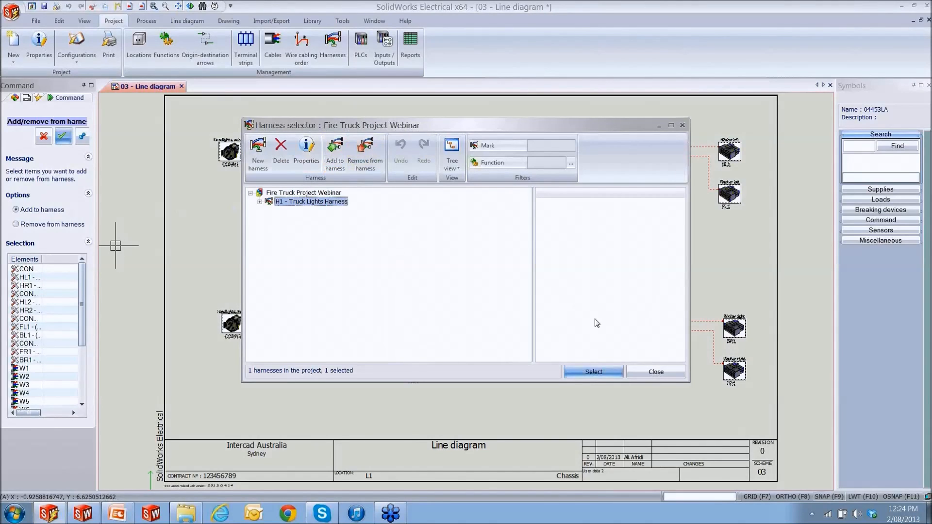
pyautogui.click(606, 368)
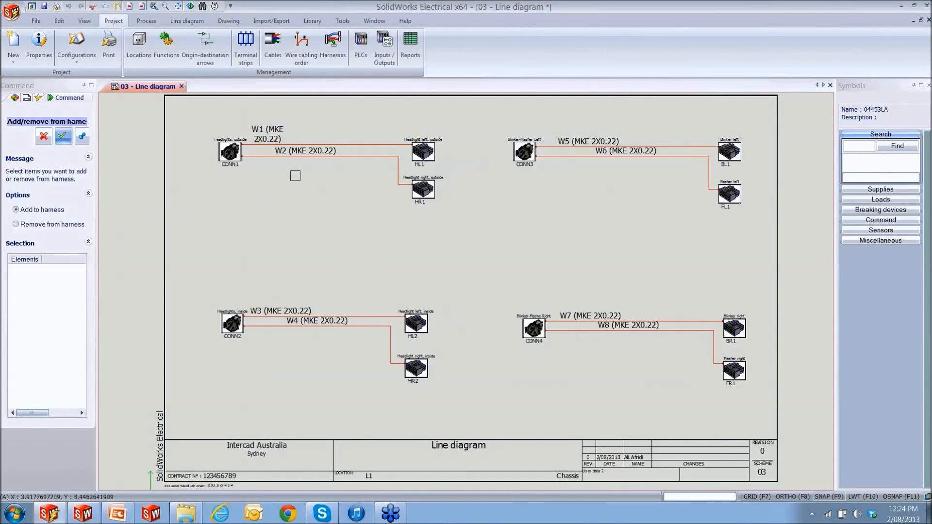
pyautogui.click(64, 137)
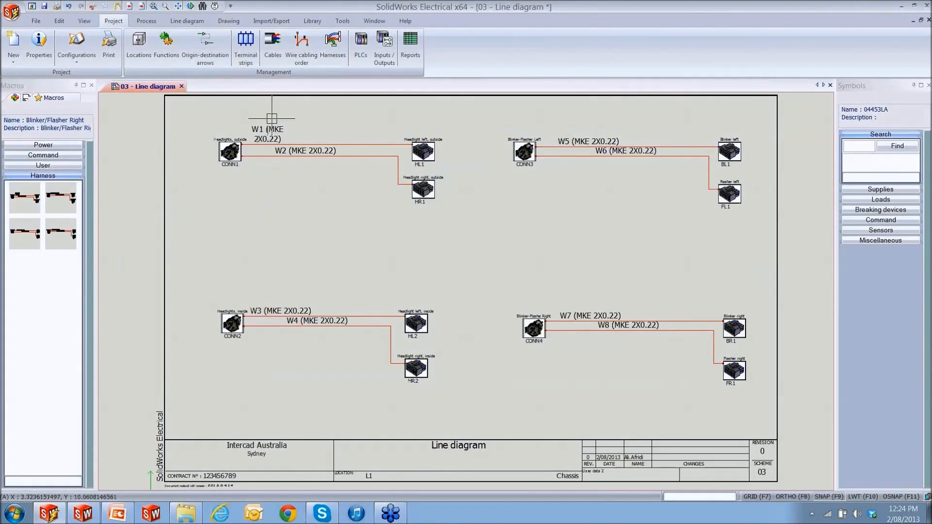
# Step: Review the cables and components contained in the Truck Lights Harness in the harness manager
pyautogui.click(329, 57)
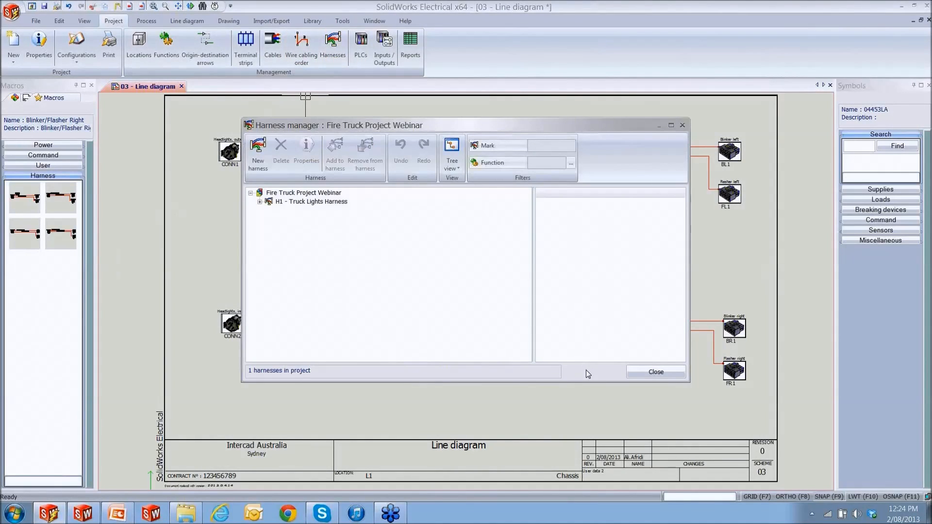
pyautogui.click(260, 202)
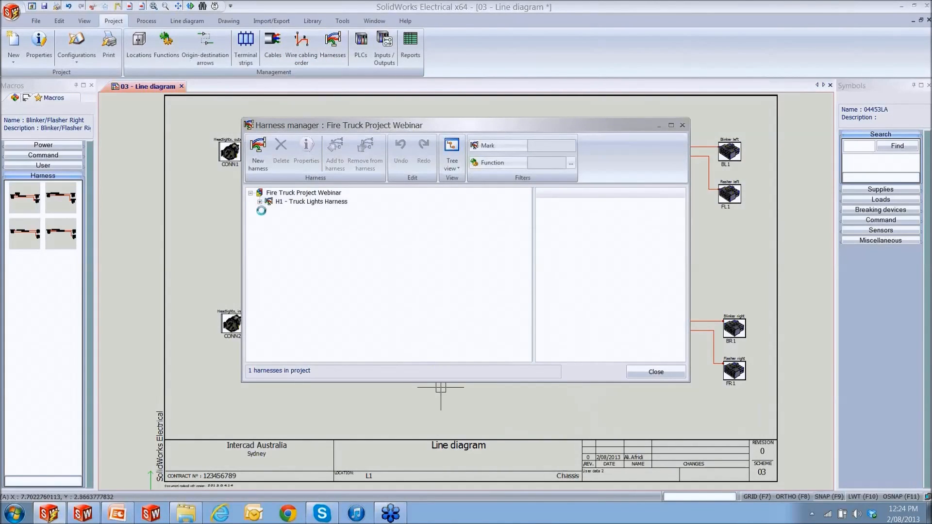
pyautogui.click(269, 227)
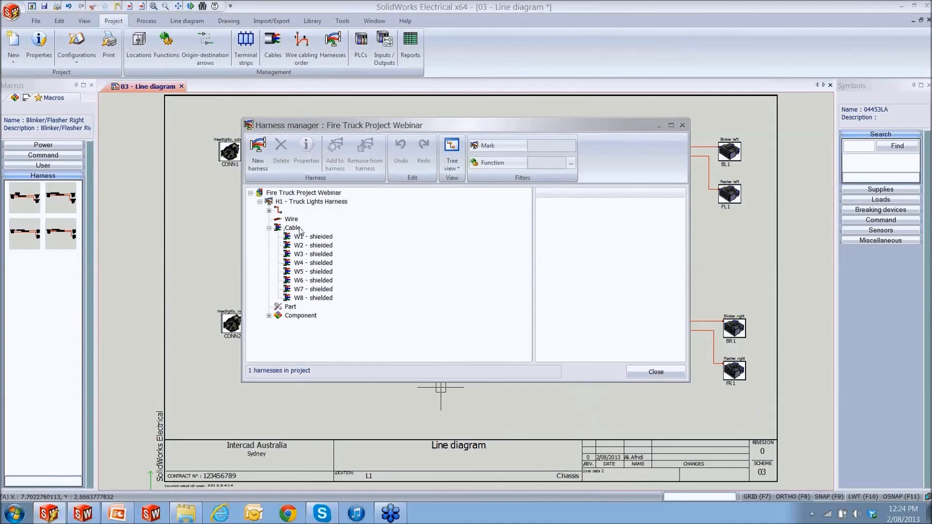
pyautogui.click(270, 316)
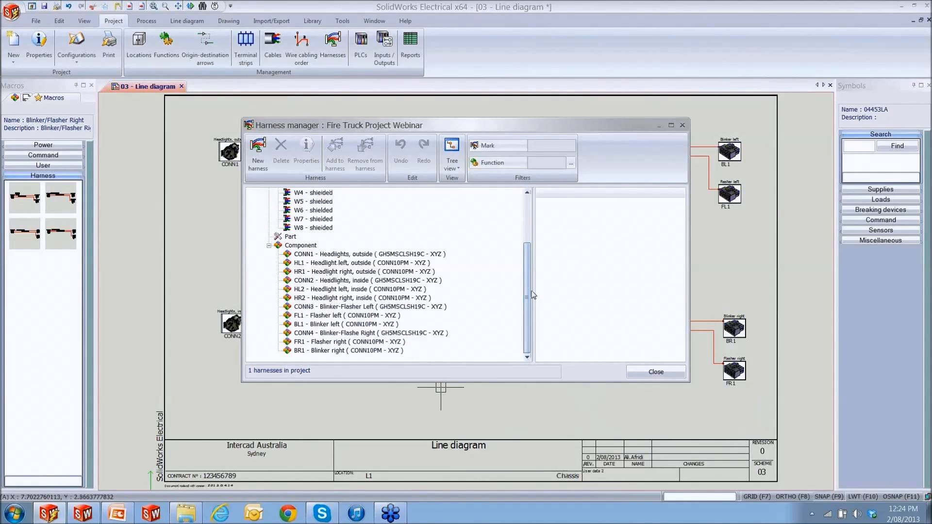
pyautogui.click(655, 372)
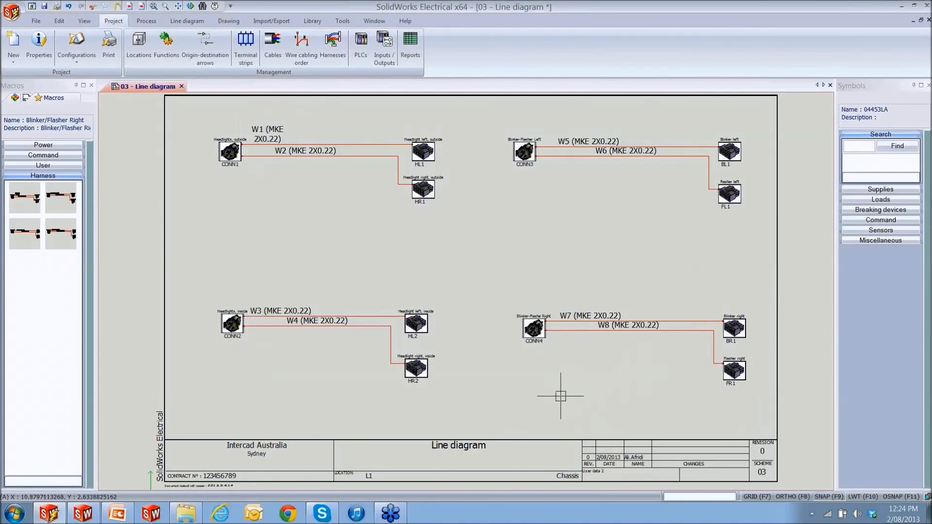
# Step: Switch to the SolidWorks truck assembly and expand every component under Chassis to list its connector part
pyautogui.click(94, 518)
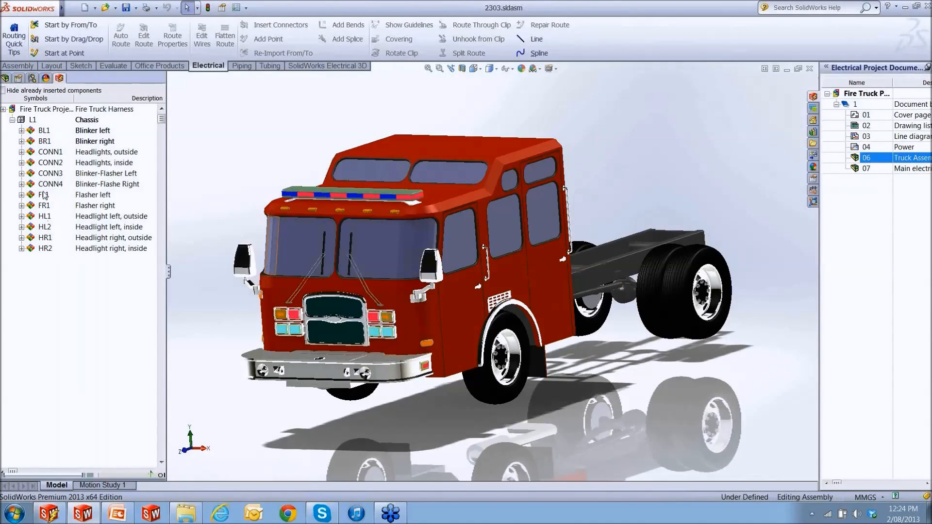
pyautogui.click(21, 130)
pyautogui.click(22, 151)
pyautogui.click(21, 172)
pyautogui.click(21, 195)
pyautogui.click(21, 216)
pyautogui.click(21, 238)
pyautogui.click(22, 259)
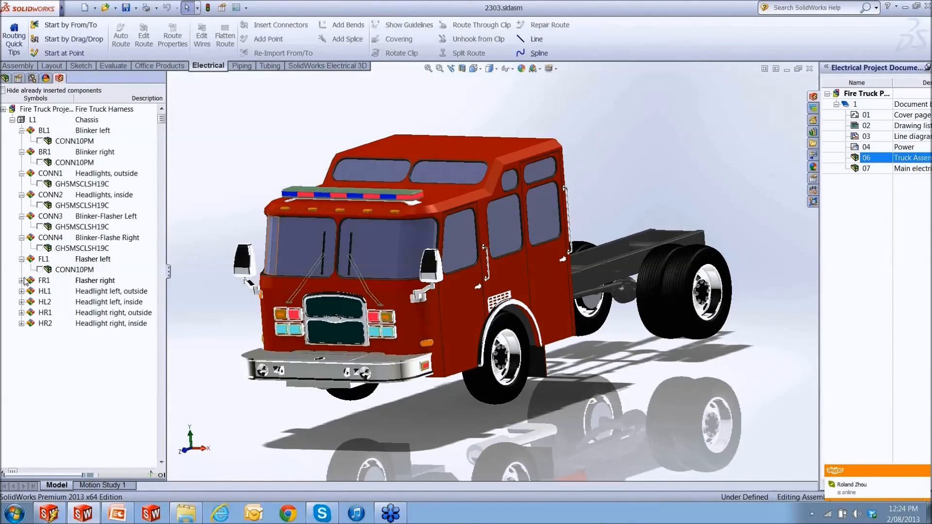
pyautogui.click(21, 280)
pyautogui.click(21, 301)
pyautogui.click(21, 323)
pyautogui.click(21, 355)
pyautogui.click(21, 345)
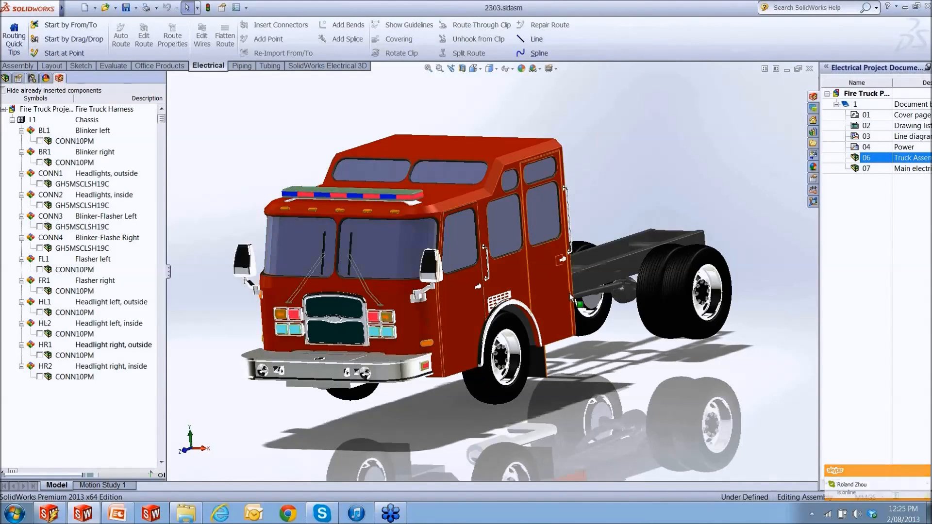
# Step: Hide the truck cab and bring the row of four connector ports on the chassis into close view
pyautogui.click(471, 155)
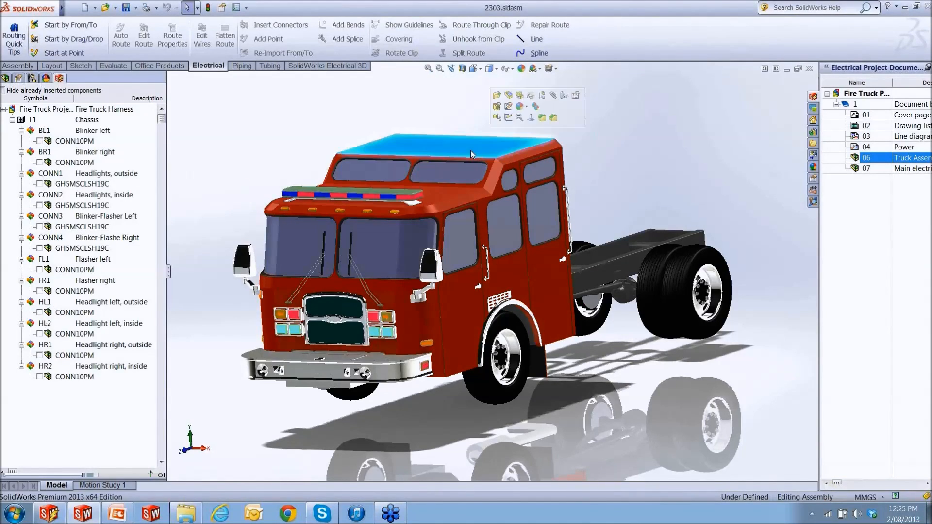
pyautogui.click(520, 96)
pyautogui.moveTo(327, 302); pyautogui.dragTo(440, 283, button='middle')
pyautogui.scroll(-3, 424, 315)
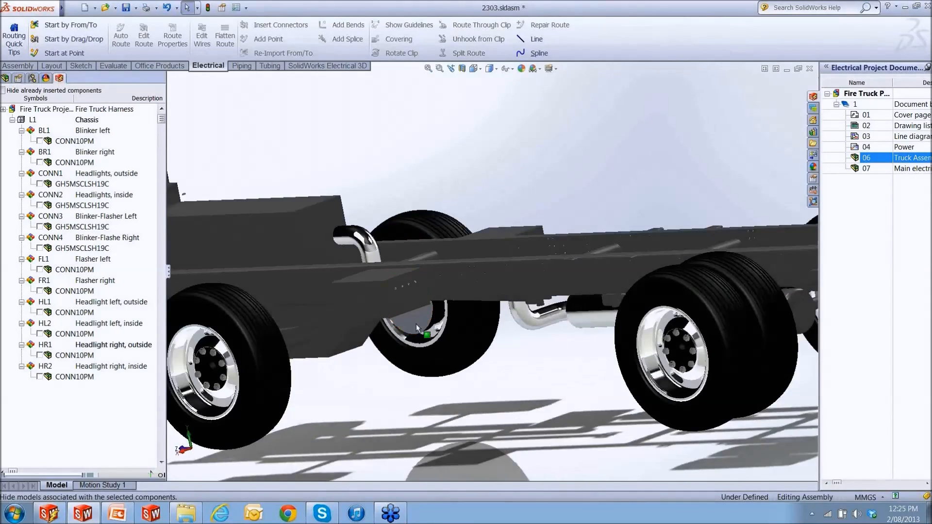
pyautogui.scroll(-3, 417, 325)
pyautogui.scroll(2, 538, 216)
pyautogui.moveTo(538, 217); pyautogui.dragTo(534, 214, button='middle')
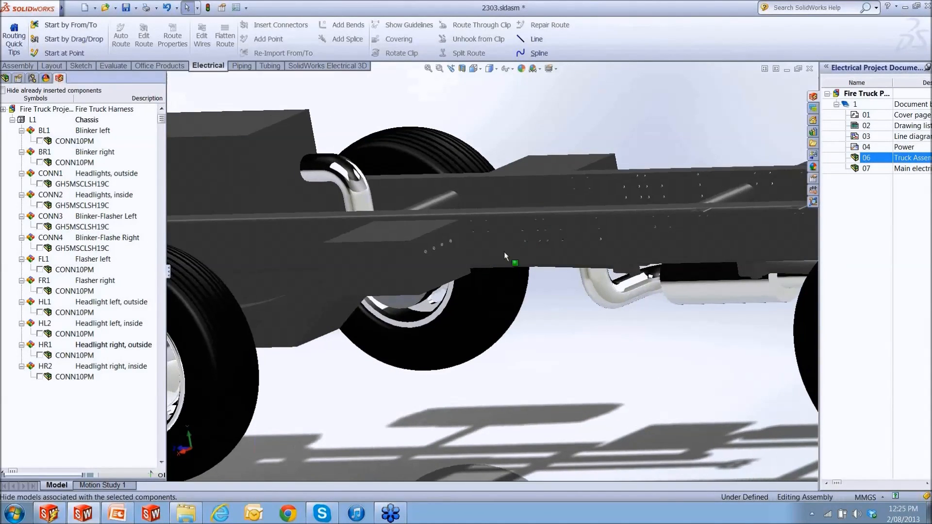
pyautogui.moveTo(503, 247); pyautogui.dragTo(480, 259, button='middle')
pyautogui.scroll(-8, 481, 260)
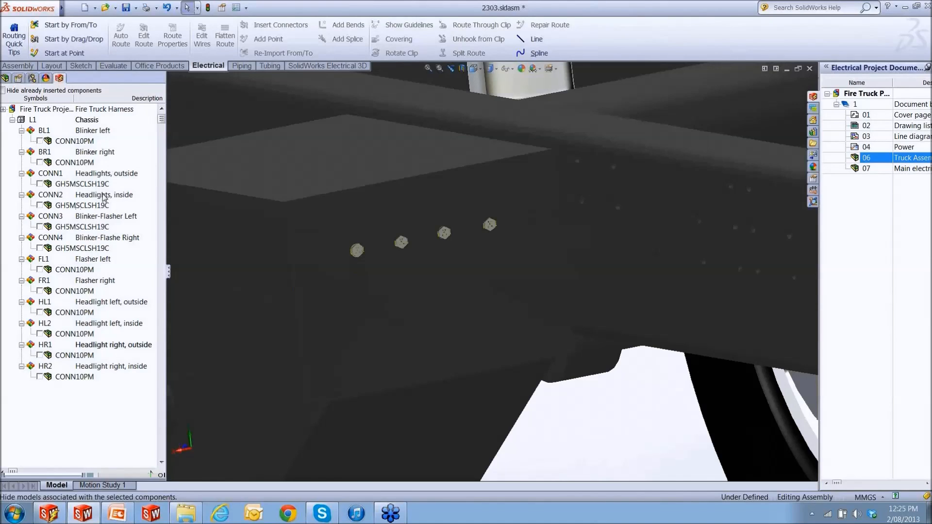
# Step: Insert connector CONN3 (Blinker-Flasher Left) at the rearmost of the four chassis ports
pyautogui.click(96, 218)
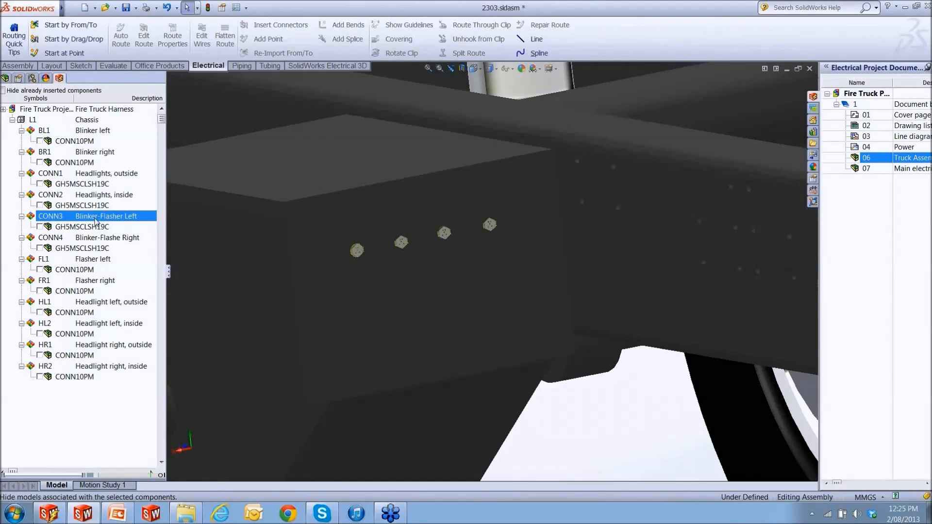
pyautogui.click(102, 197)
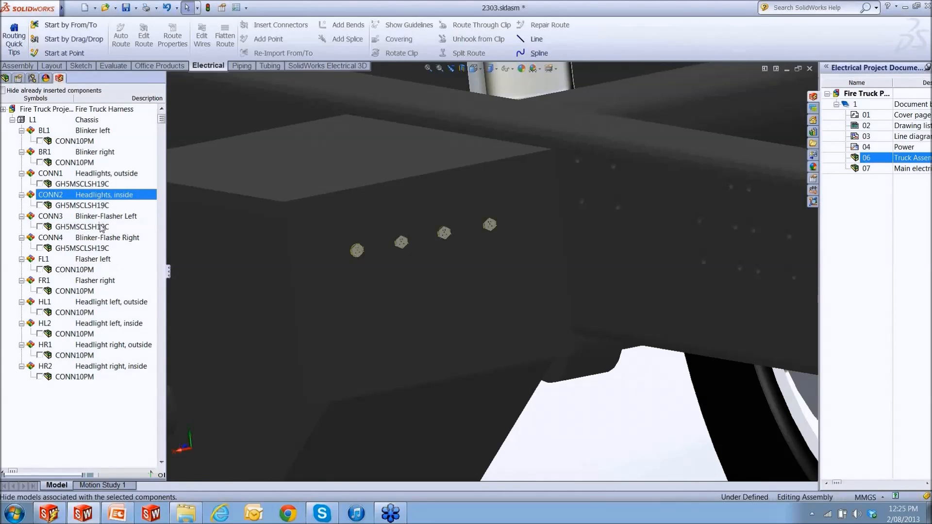
pyautogui.click(119, 217)
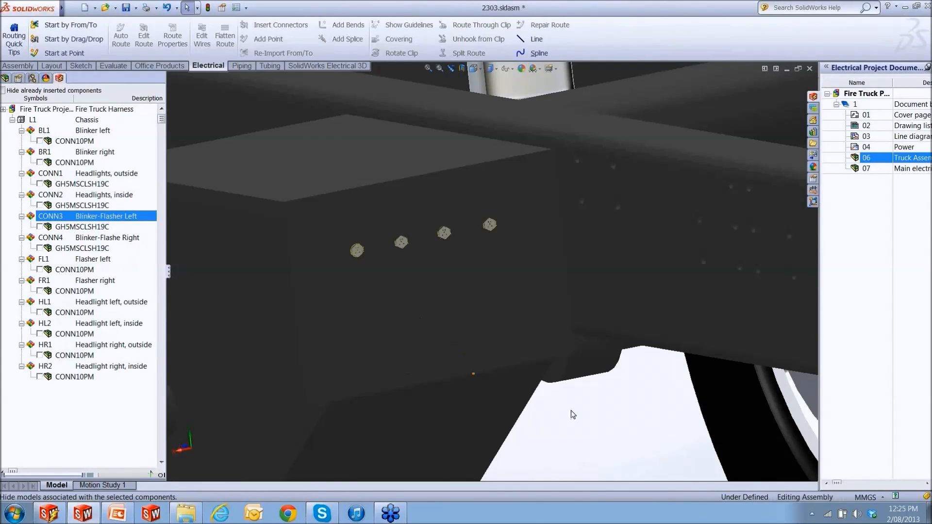
pyautogui.scroll(8, 465, 320)
pyautogui.moveTo(465, 320); pyautogui.dragTo(496, 289, button='middle')
pyautogui.scroll(-6, 502, 269)
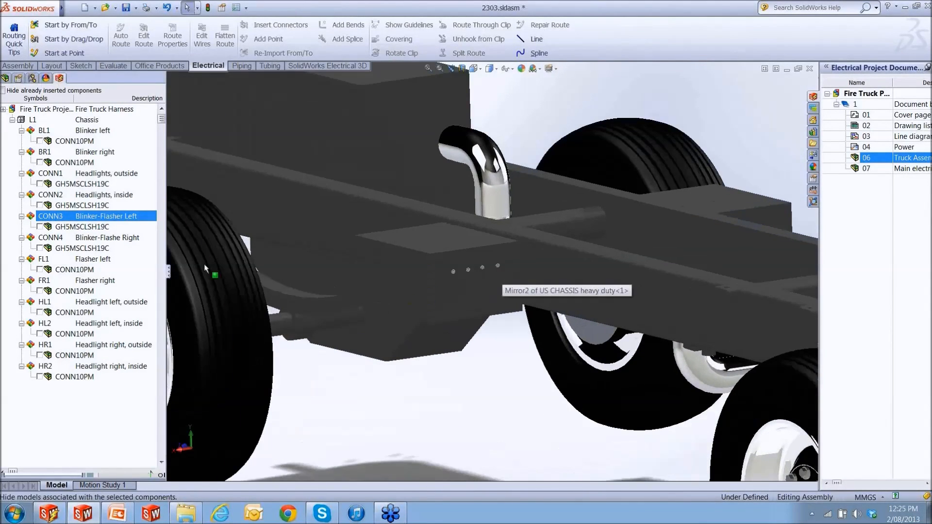
pyautogui.rightClick(114, 222)
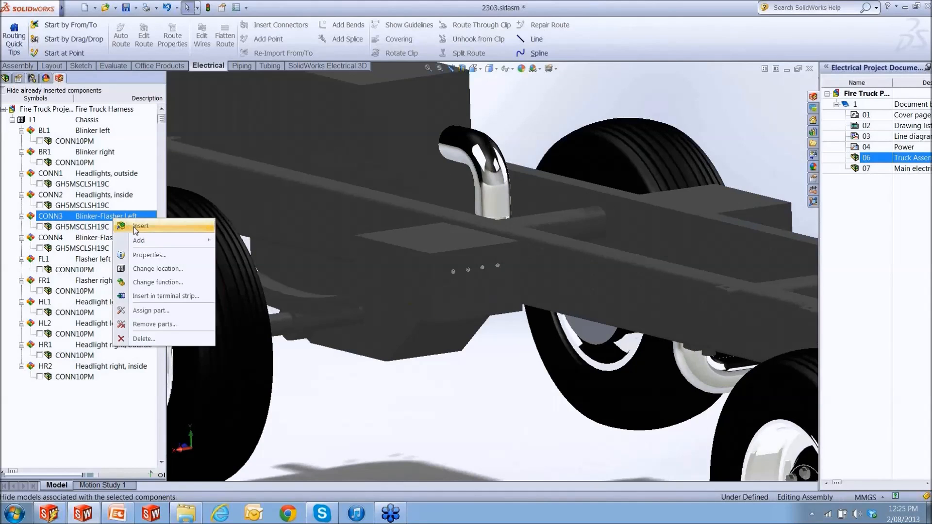
pyautogui.click(133, 226)
pyautogui.click(498, 266)
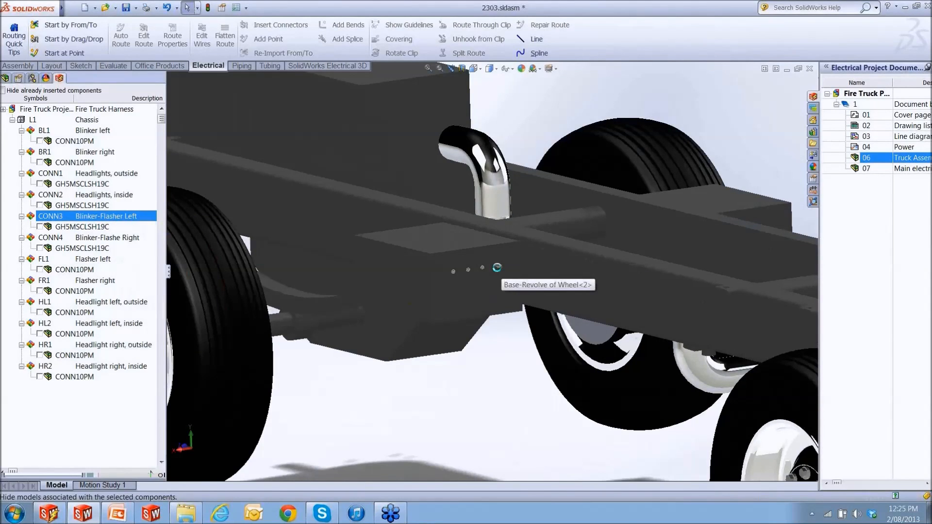
pyautogui.scroll(-2, 508, 272)
pyautogui.scroll(-2, 508, 272)
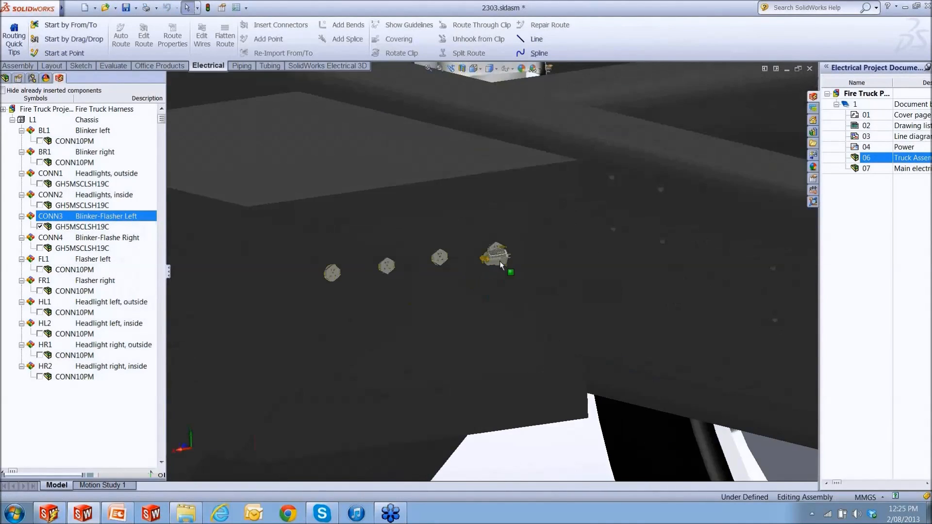
# Step: Remove the inserted CONN3 part from the chassis and dissociate its GH5MSCLSH19C entry
pyautogui.click(41, 227)
pyautogui.rightClick(55, 230)
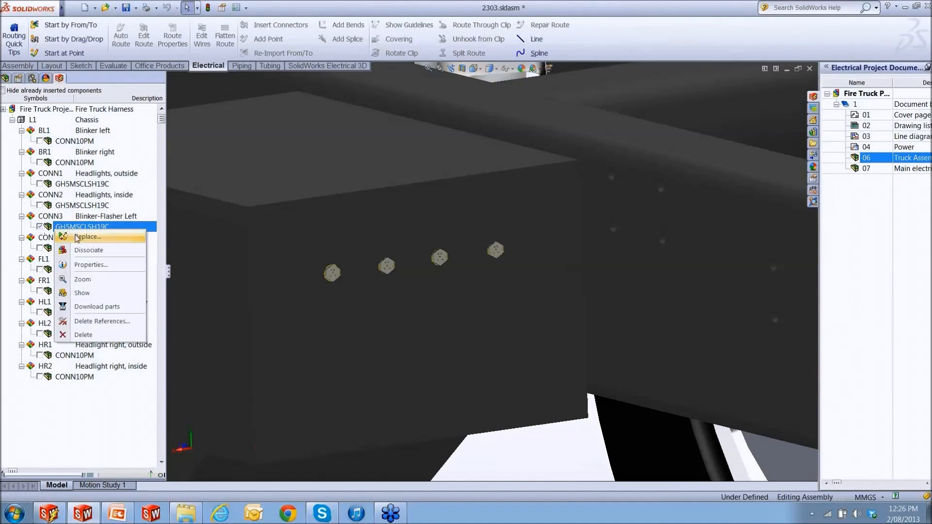
pyautogui.click(84, 249)
# Step: Insert connector CONN3 (Blinker-Flasher Left) again at the rearmost chassis port and inspect its fit
pyautogui.rightClick(89, 217)
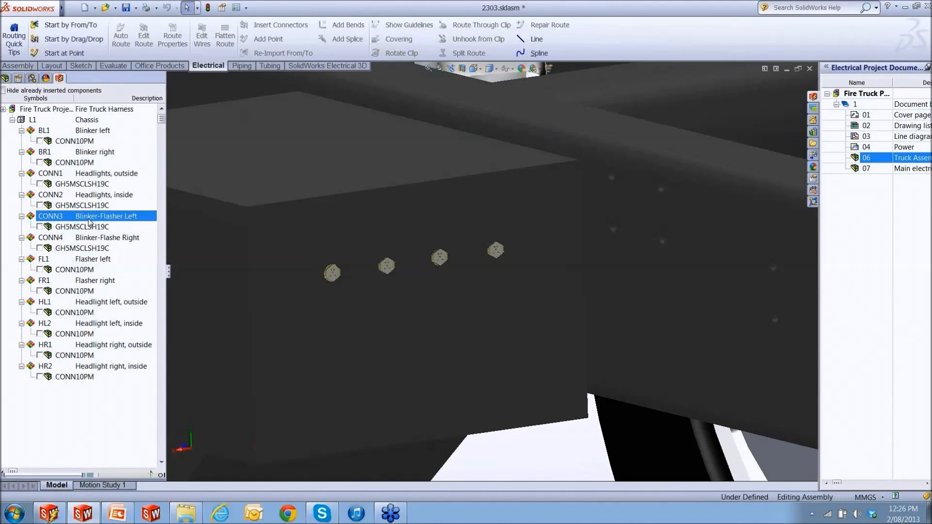
pyautogui.click(113, 227)
pyautogui.click(496, 252)
pyautogui.scroll(-5, 518, 265)
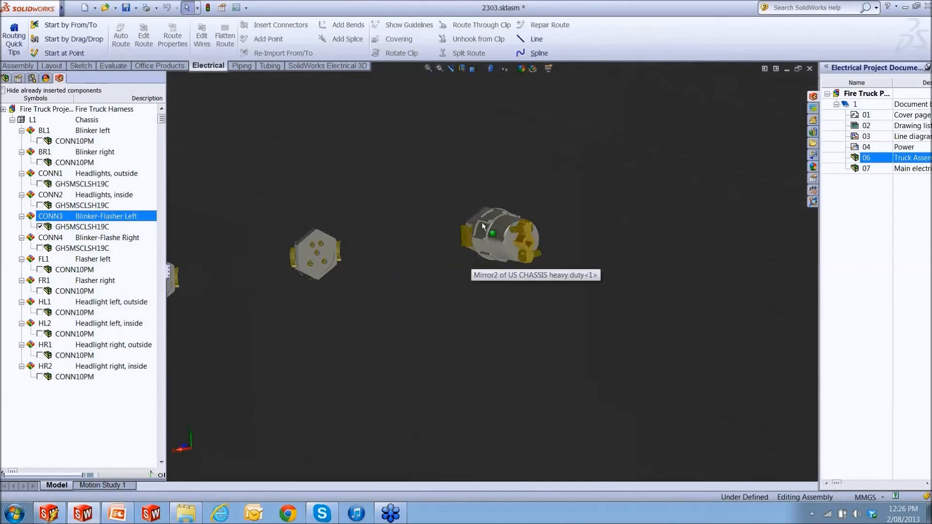
pyautogui.scroll(5, 327, 276)
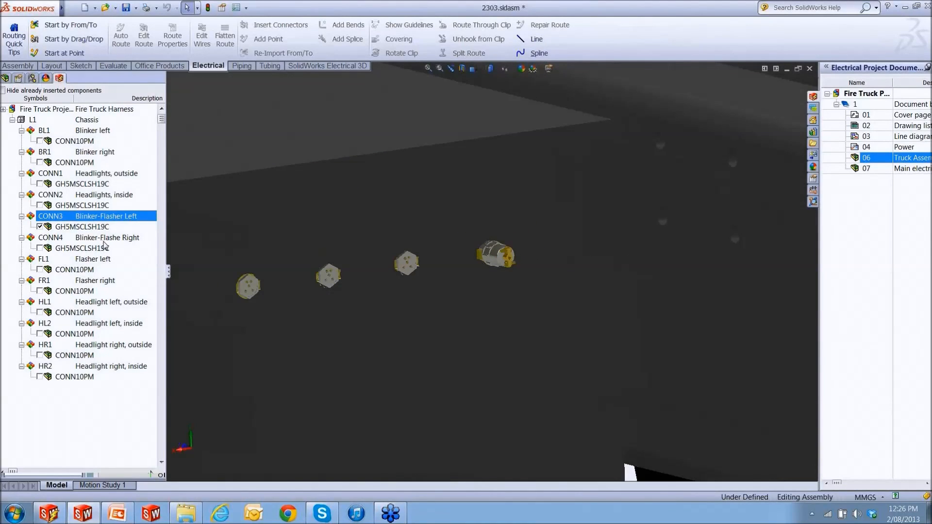
# Step: Insert connector CONN4 (Blinker-Flashe Right) at the port on the opposite end of the row from CONN3
pyautogui.click(85, 238)
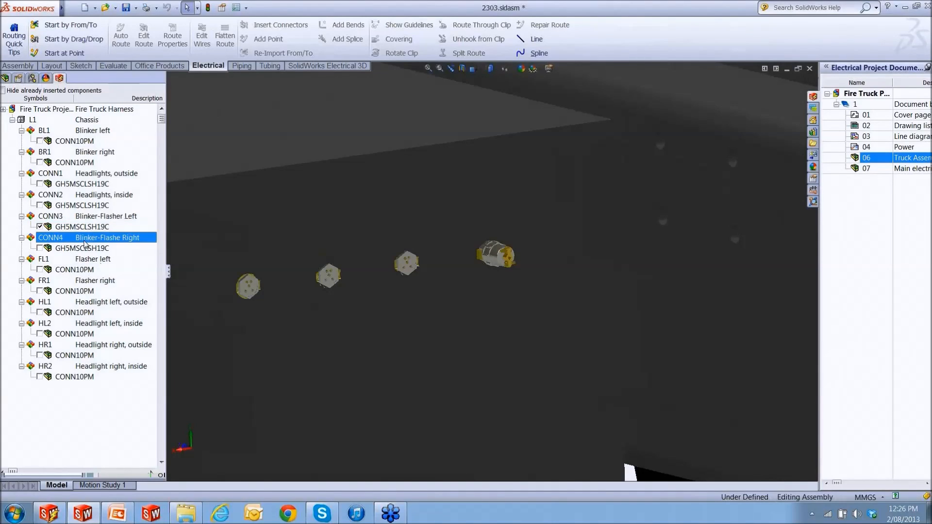
pyautogui.rightClick(85, 245)
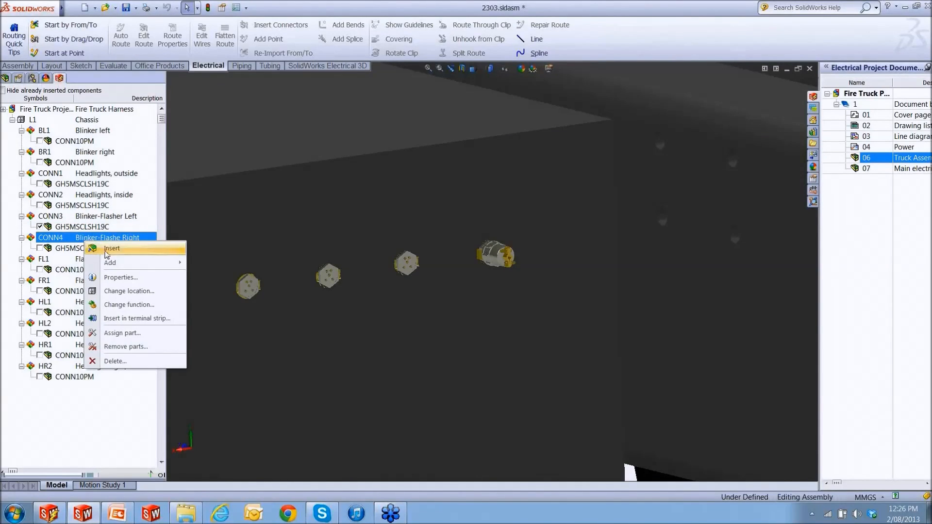
pyautogui.click(110, 248)
pyautogui.click(249, 288)
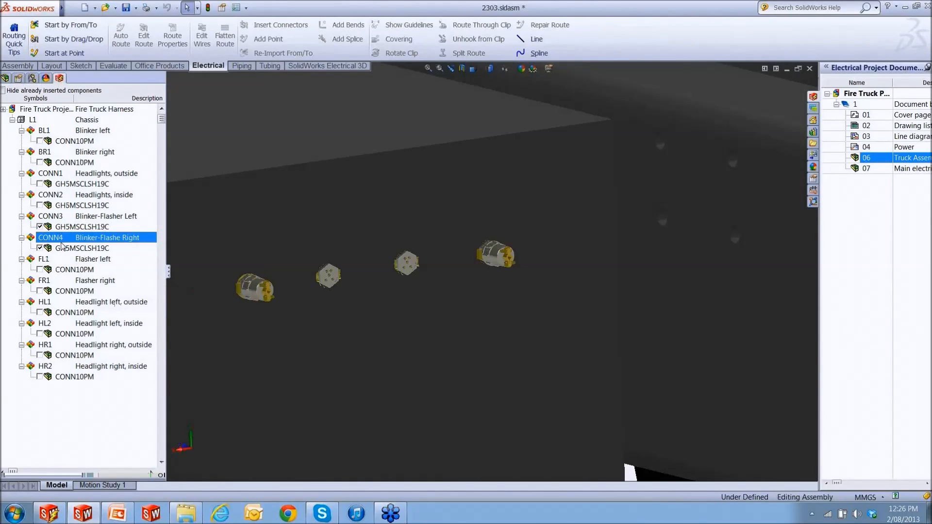
# Step: Insert connector CONN1 (Headlights, outside) at the second port from the rear in the chassis row
pyautogui.click(88, 196)
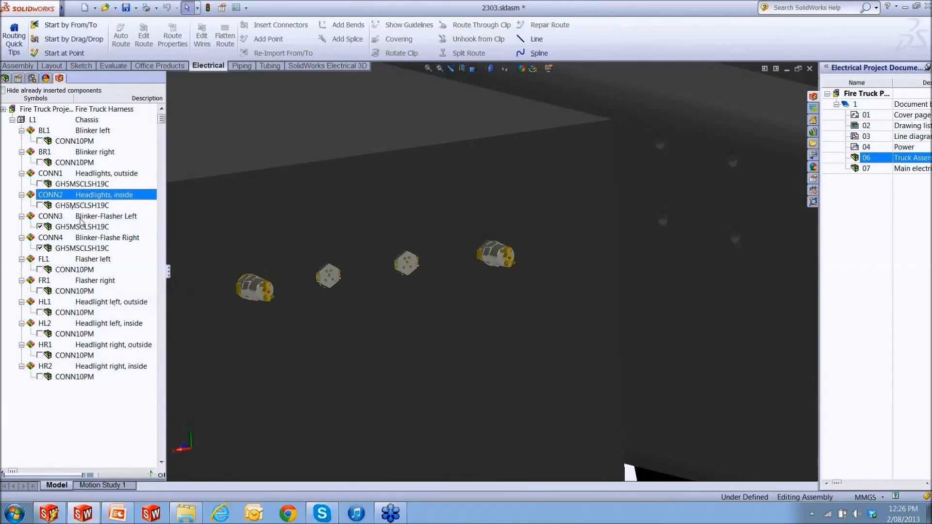
pyautogui.click(82, 181)
pyautogui.rightClick(85, 175)
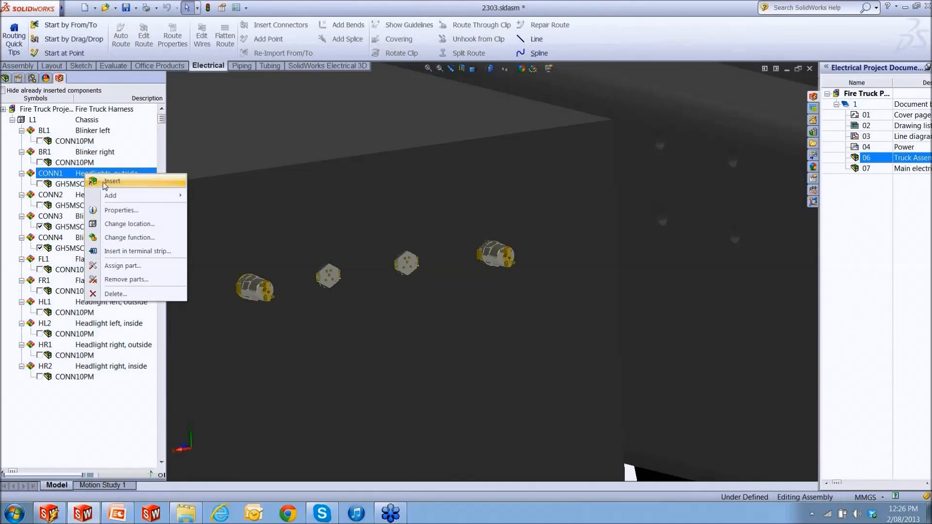
pyautogui.click(105, 185)
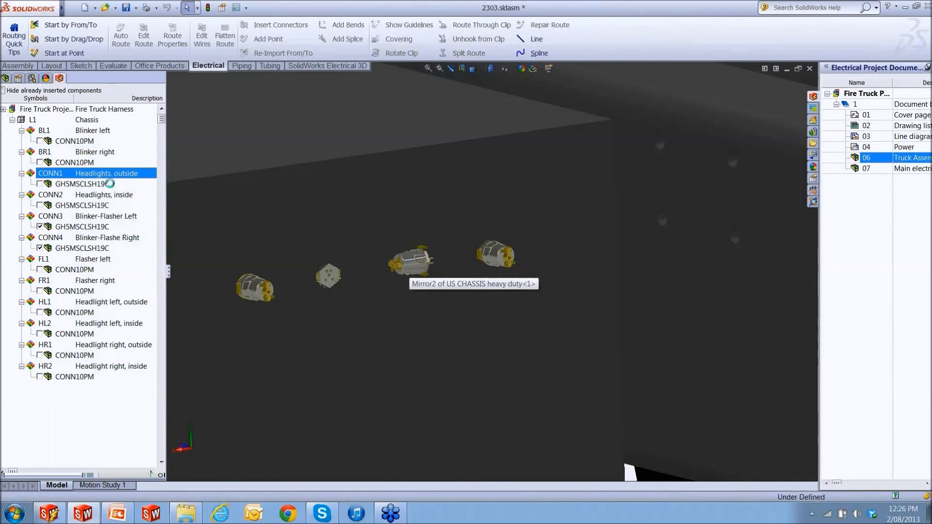
# Step: Insert connector CONN2 (Headlights, inside) at the remaining free port in the chassis row
pyautogui.click(80, 194)
pyautogui.rightClick(81, 194)
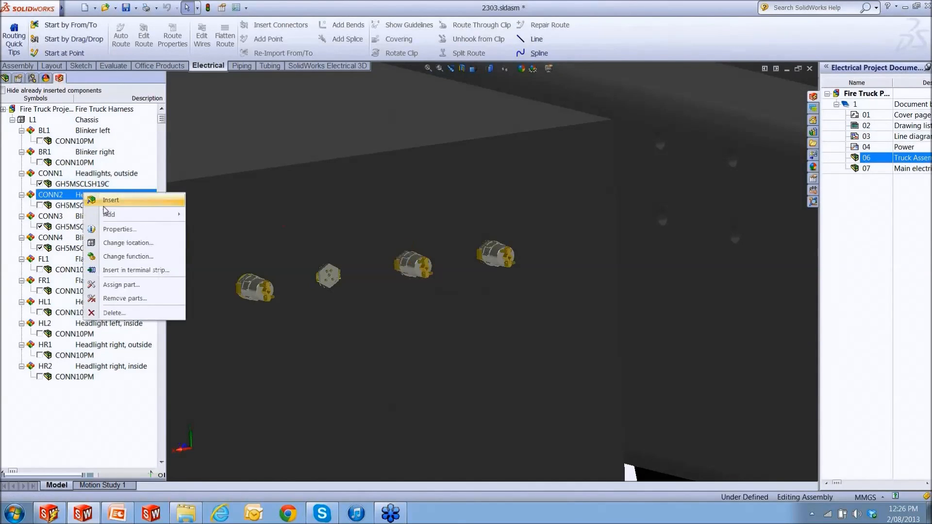
pyautogui.click(113, 200)
pyautogui.click(328, 279)
# Step: Examine the whole chassis and locate the lamp connector ports at the front of the truck
pyautogui.scroll(10, 330, 298)
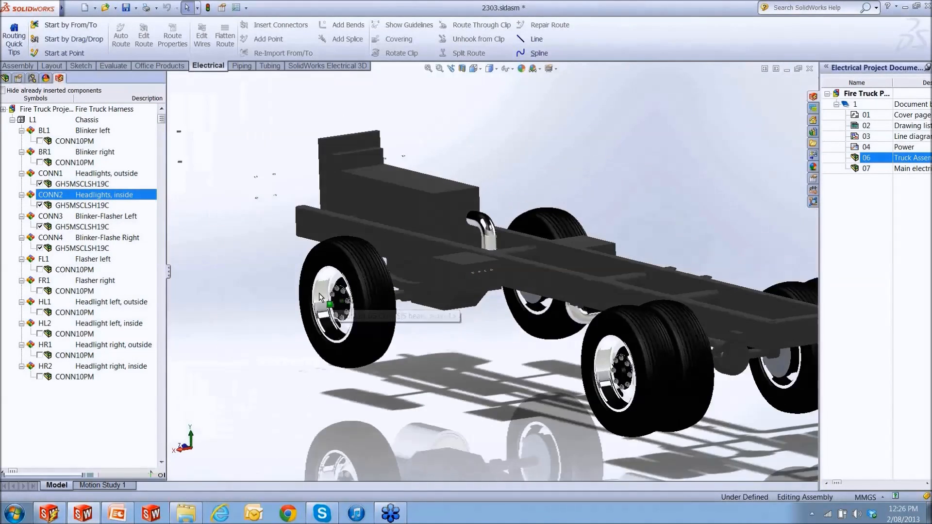
pyautogui.moveTo(319, 295); pyautogui.dragTo(330, 317, button='middle')
pyautogui.scroll(4, 320, 293)
pyautogui.click(187, 8)
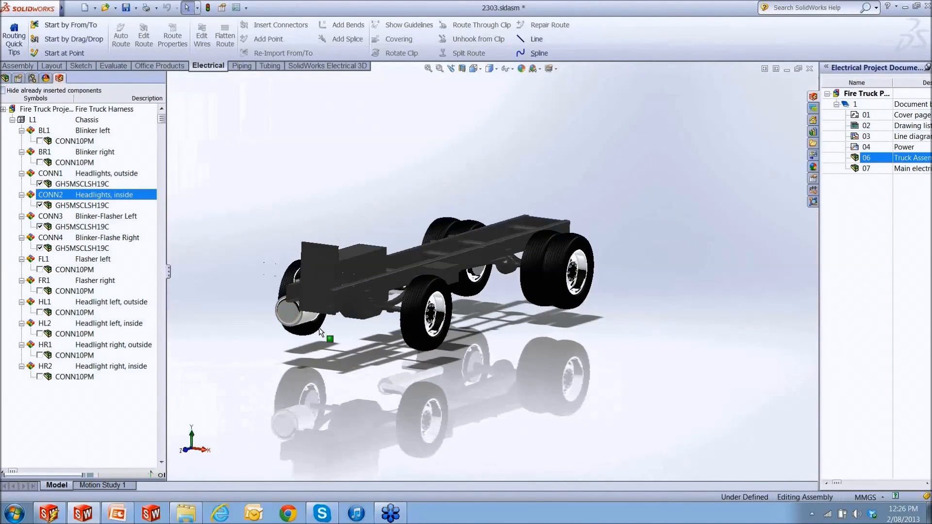
pyautogui.scroll(-5, 326, 335)
pyautogui.scroll(4, 356, 271)
pyautogui.moveTo(358, 274); pyautogui.dragTo(672, 226, button='middle')
pyautogui.scroll(-4, 704, 253)
pyautogui.moveTo(748, 233); pyautogui.dragTo(753, 255, button='middle')
pyautogui.scroll(-7, 753, 221)
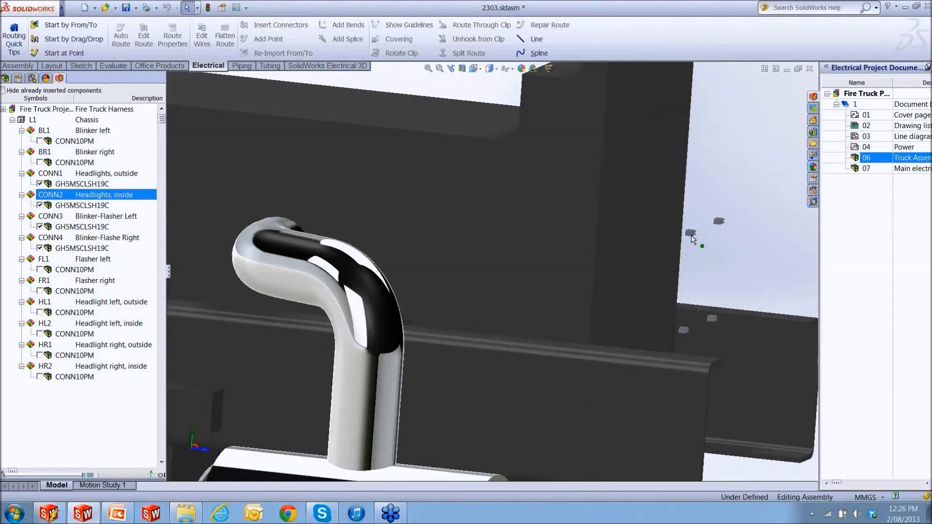
pyautogui.scroll(-3, 698, 233)
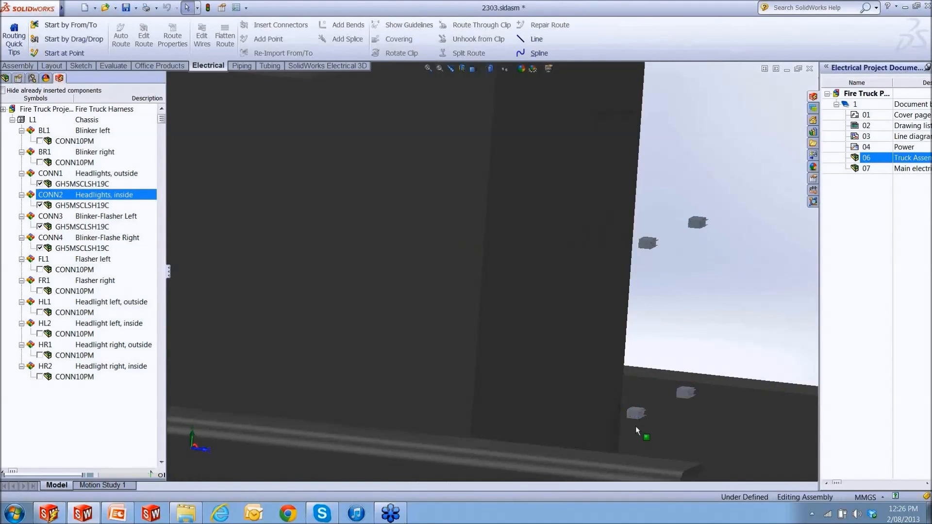
pyautogui.scroll(3, 636, 428)
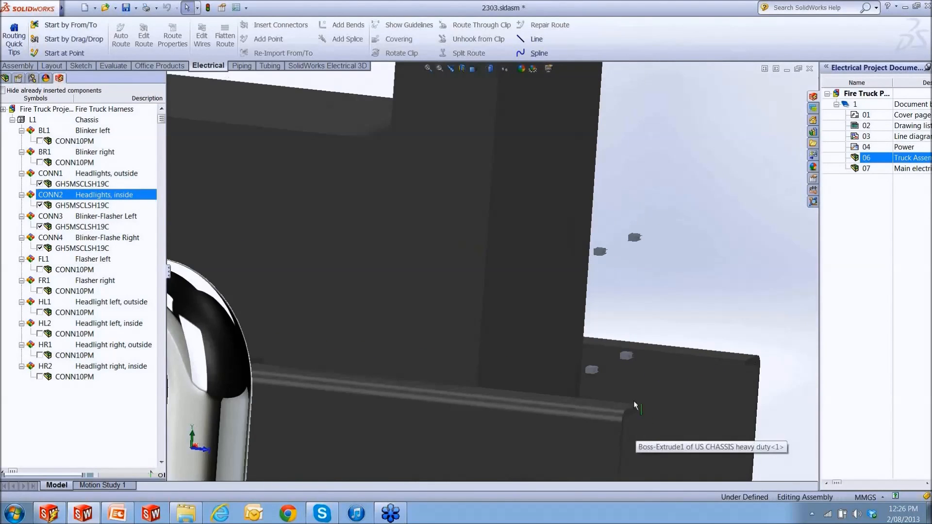
# Step: Insert connector HL1 (Headlight left, outside) at the outer lower port of the left-hand lamp group
pyautogui.click(72, 132)
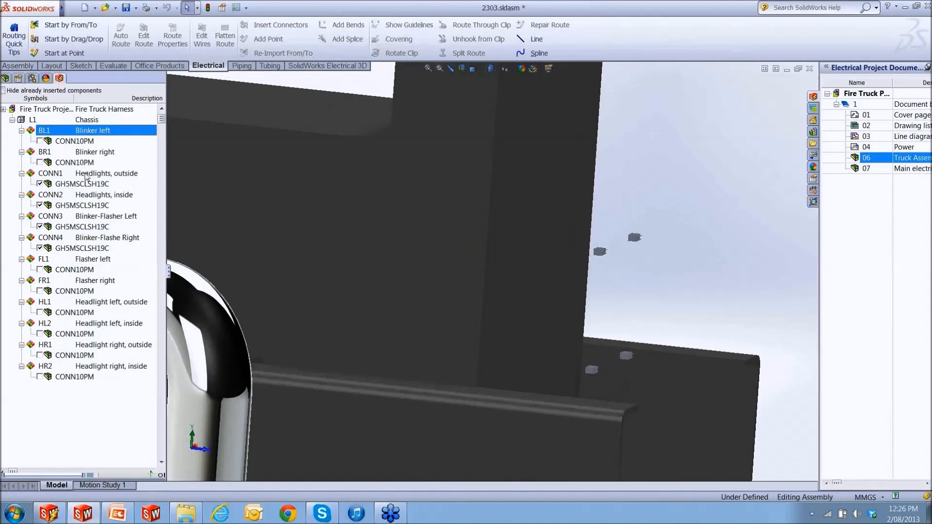
pyautogui.click(78, 143)
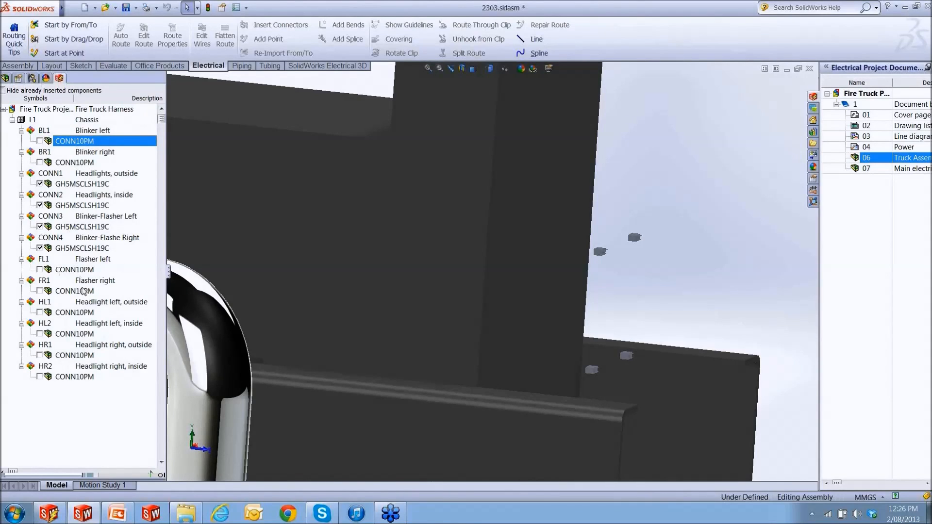
pyautogui.click(88, 262)
pyautogui.click(85, 292)
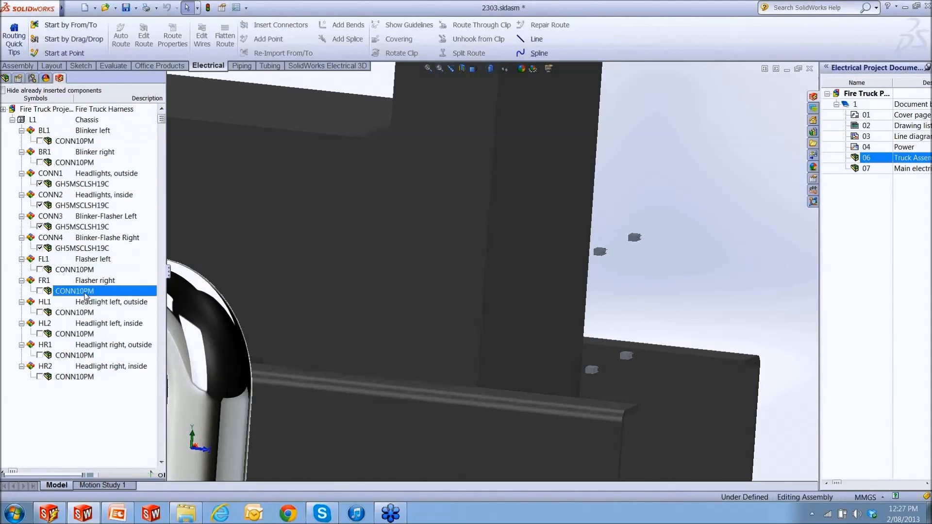
pyautogui.rightClick(85, 295)
pyautogui.click(67, 312)
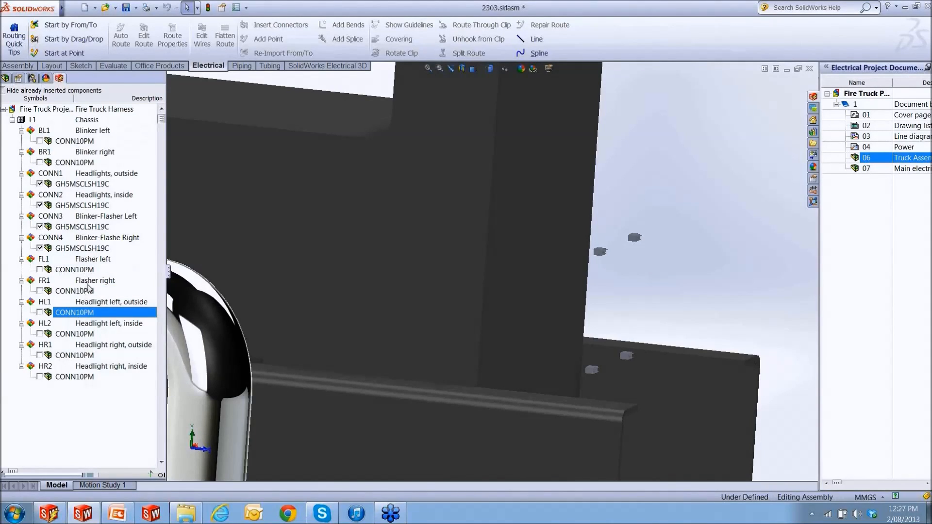
pyautogui.click(87, 302)
pyautogui.rightClick(87, 303)
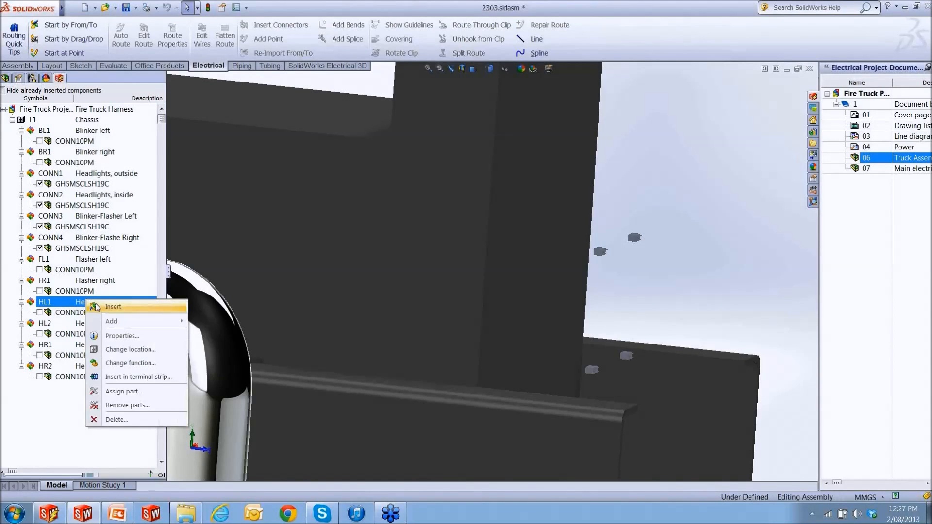
pyautogui.click(97, 306)
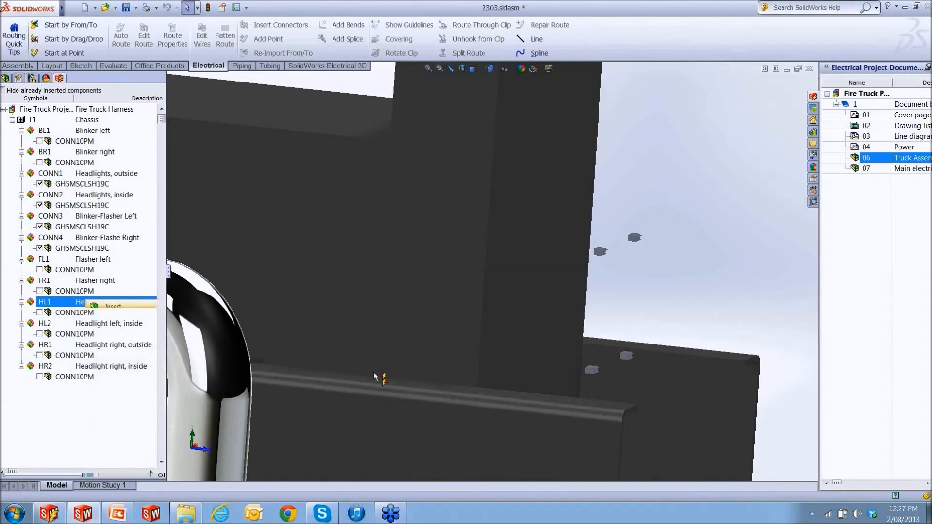
pyautogui.click(583, 370)
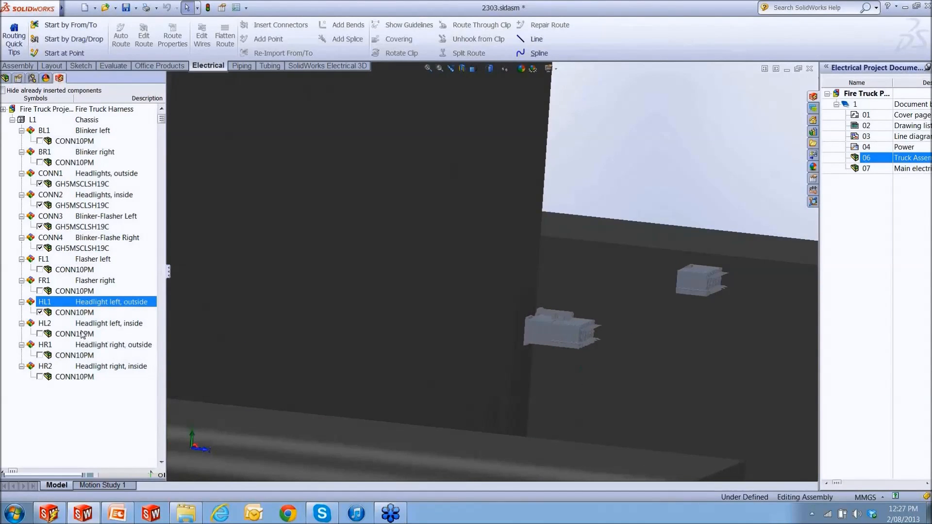
# Step: Insert connector HL2 (Headlight left, inside) at the inner lower port beside HL1
pyautogui.click(88, 358)
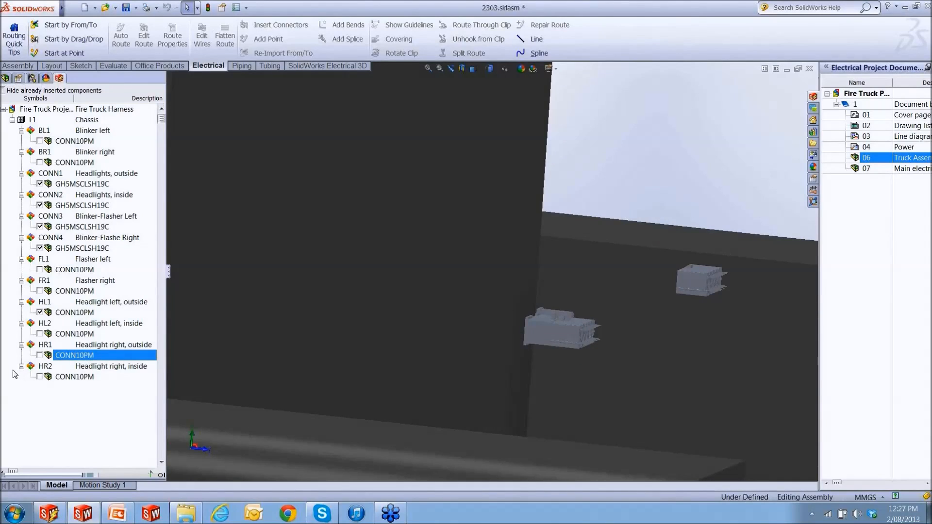
pyautogui.click(90, 325)
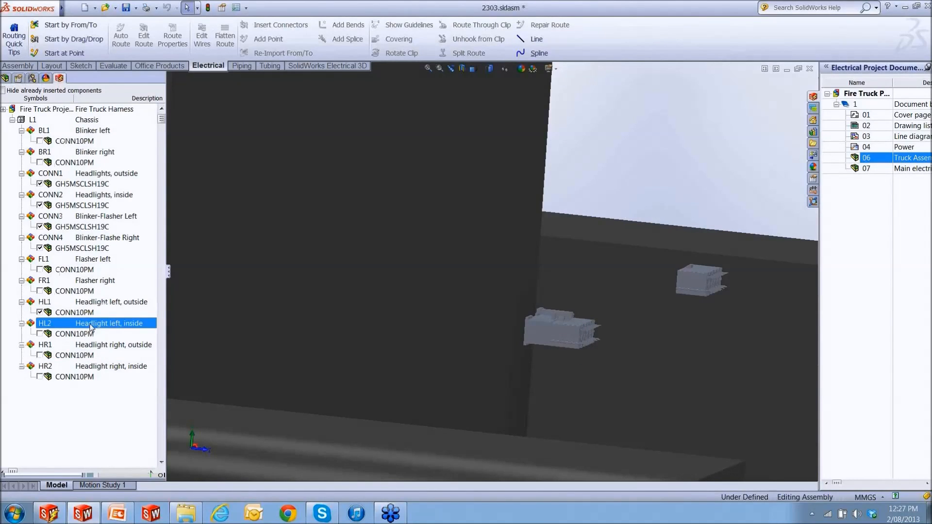
pyautogui.rightClick(87, 325)
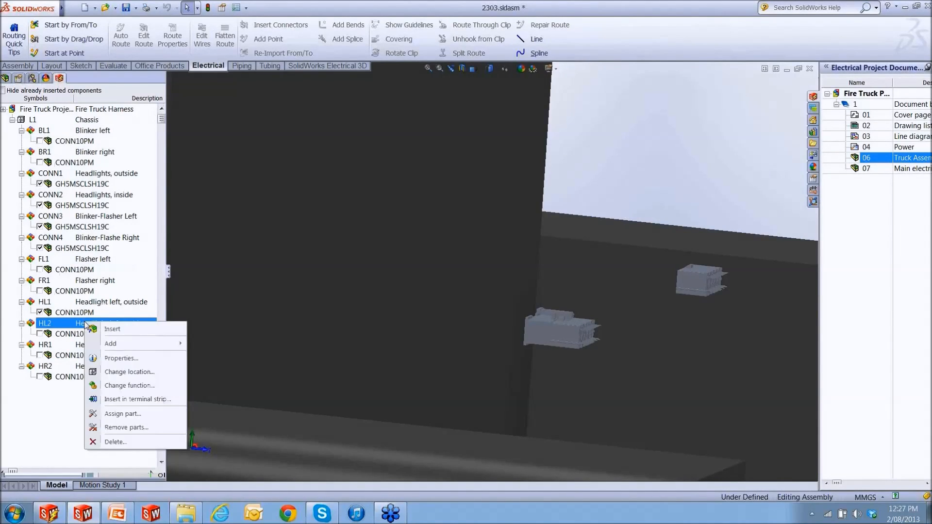
pyautogui.click(102, 330)
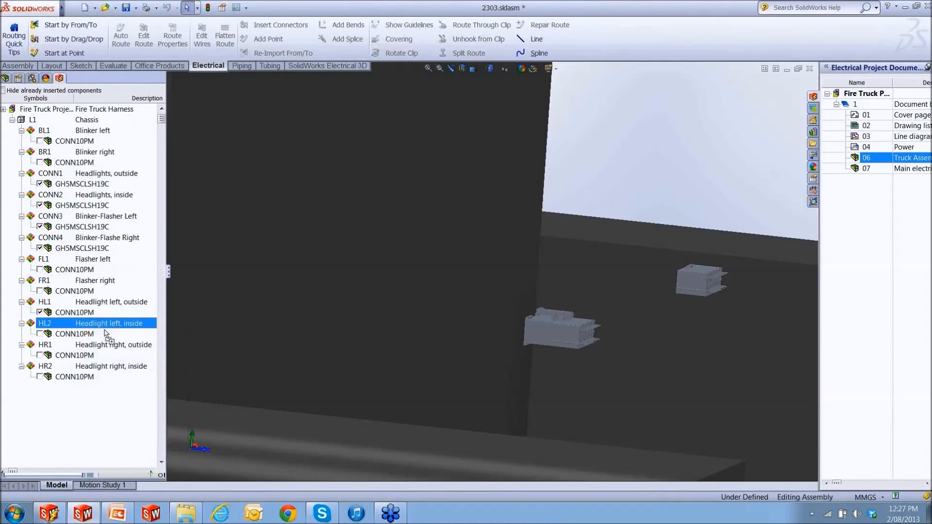
pyautogui.click(684, 277)
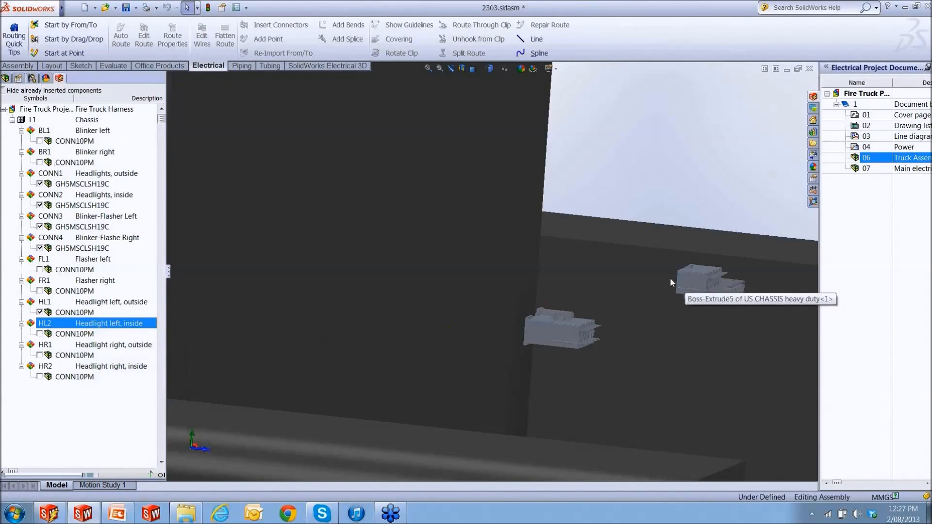
pyautogui.click(447, 68)
# Step: Insert connector FL1 (Flasher left) at the outer upper port above HL1
pyautogui.scroll(2, 485, 57)
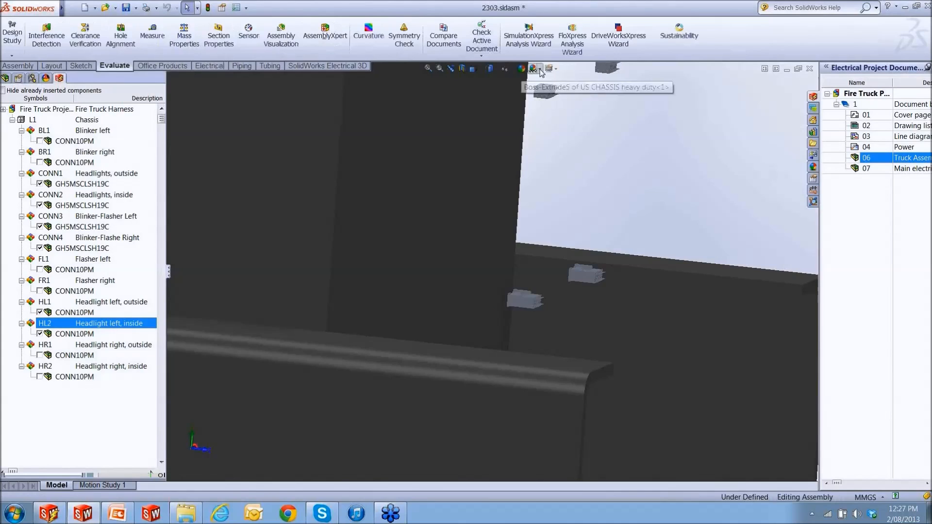
pyautogui.scroll(2, 538, 77)
pyautogui.scroll(-3, 545, 106)
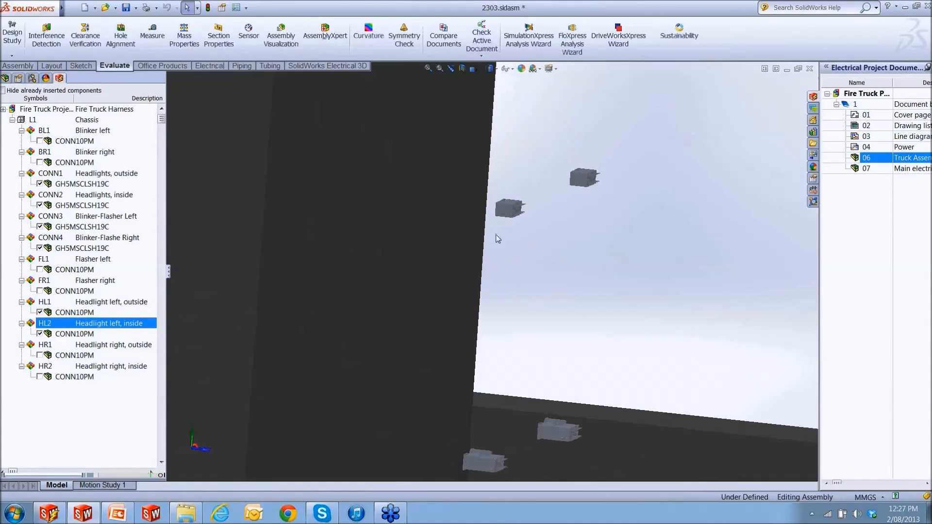
pyautogui.click(88, 262)
pyautogui.rightClick(90, 263)
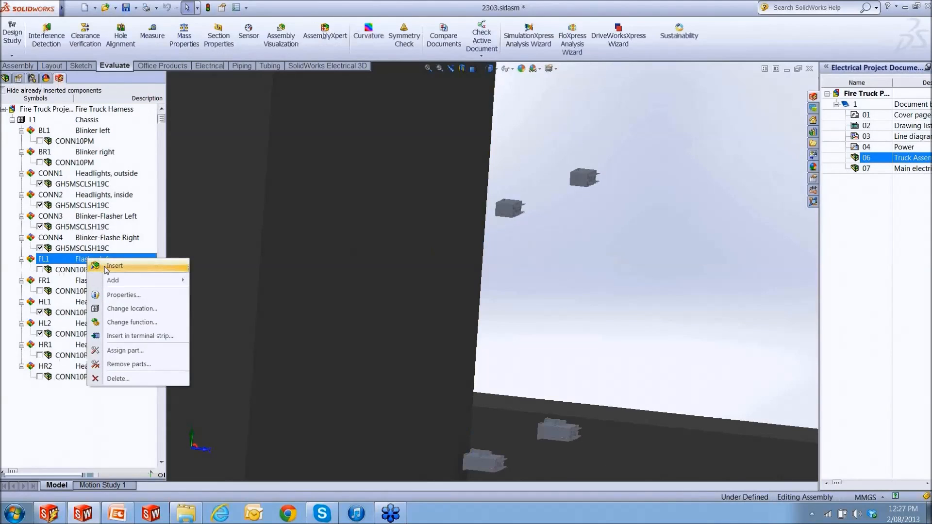
pyautogui.click(115, 266)
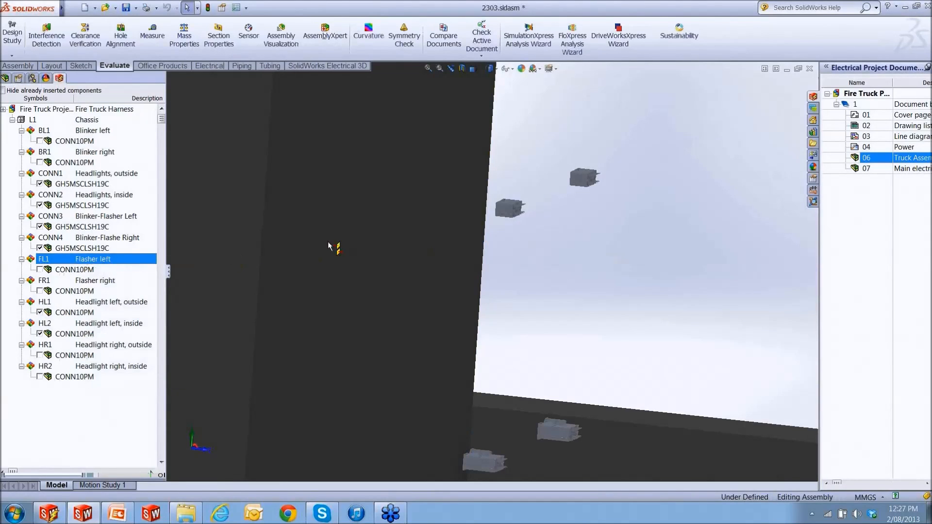
pyautogui.click(496, 216)
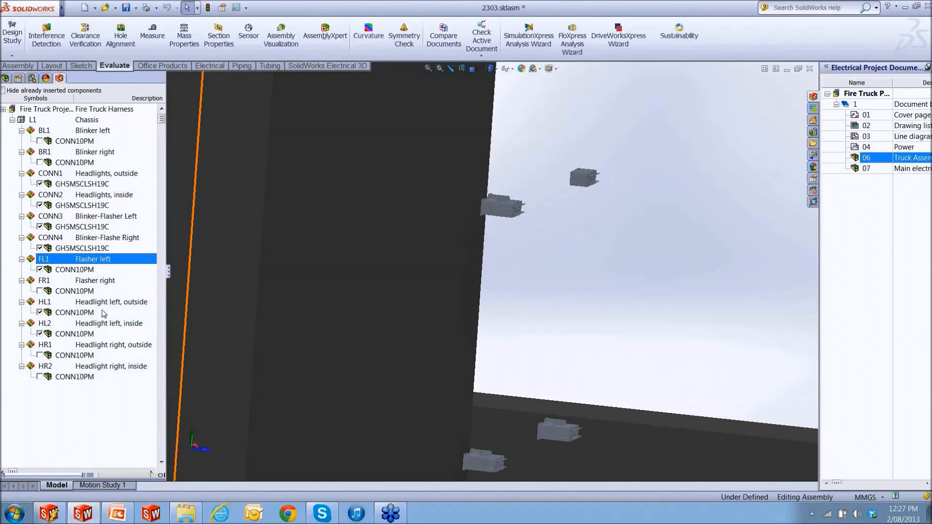
# Step: Insert connector BL1 (Blinker left) at the inner upper port beside FL1
pyautogui.click(85, 131)
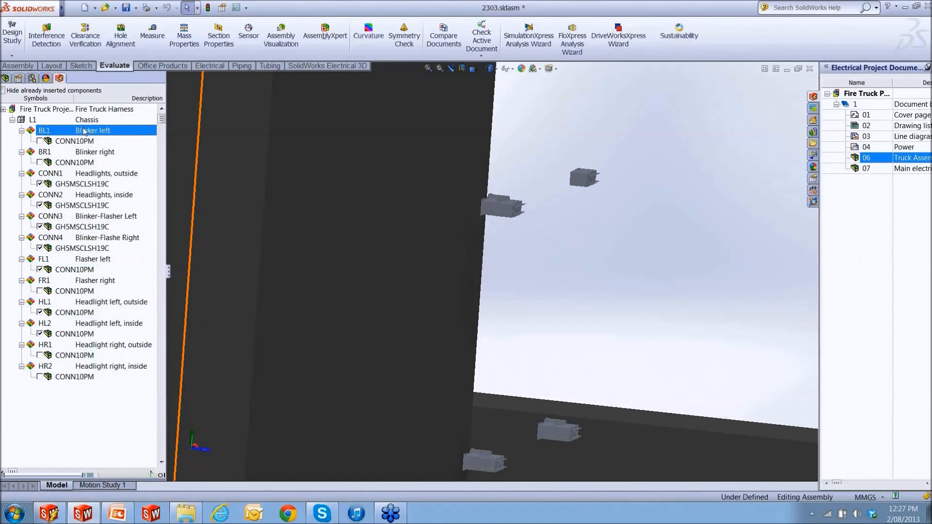
pyautogui.rightClick(82, 132)
pyautogui.click(105, 137)
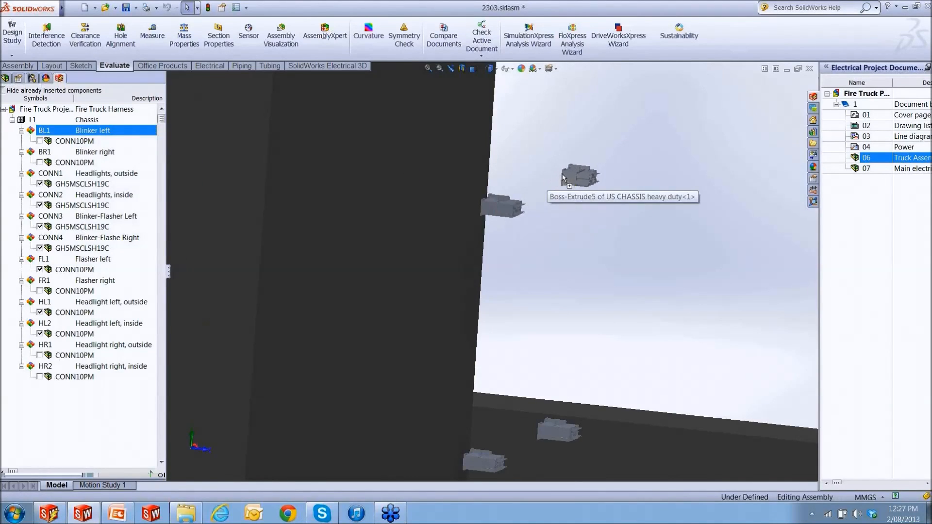
pyautogui.click(578, 181)
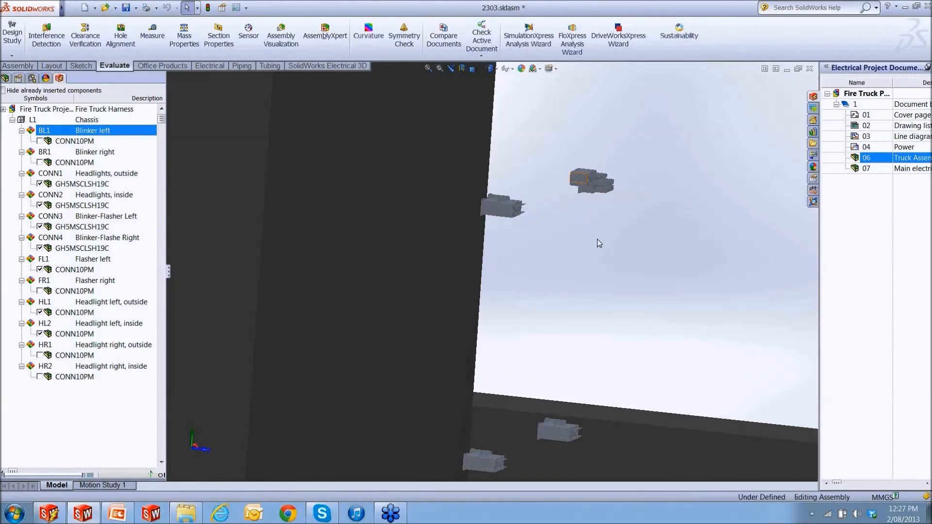
# Step: Insert connector HR1 (Headlight right, outside) at the outer lower port of the right-hand lamp group
pyautogui.scroll(4, 620, 248)
pyautogui.scroll(1, 768, 185)
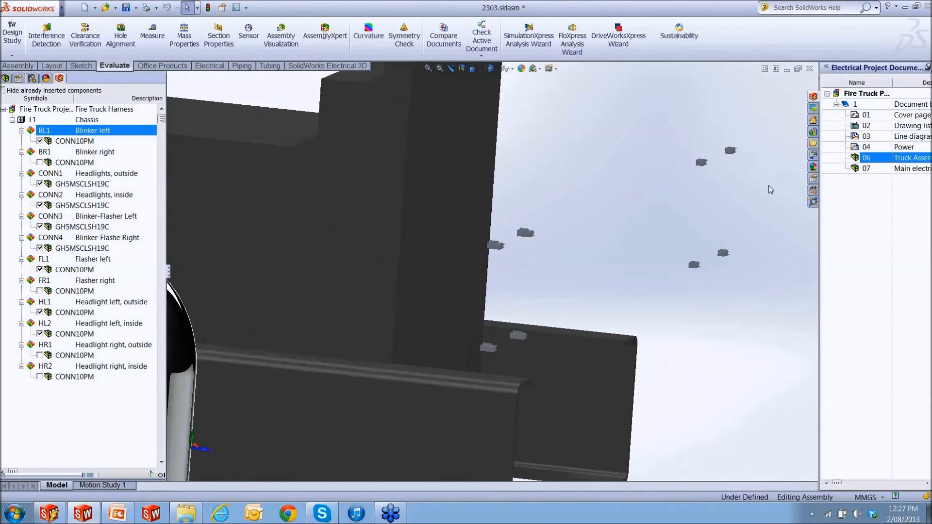
pyautogui.scroll(-4, 768, 186)
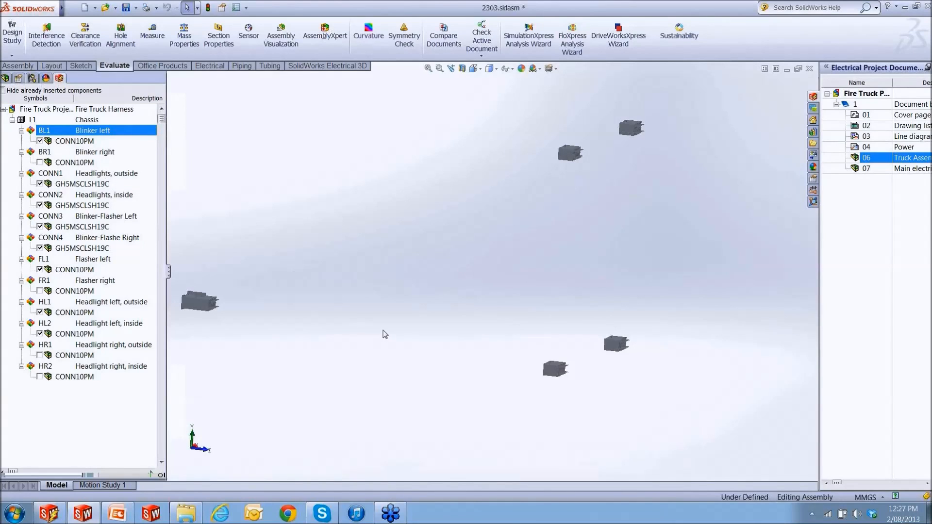
pyautogui.scroll(3, 382, 320)
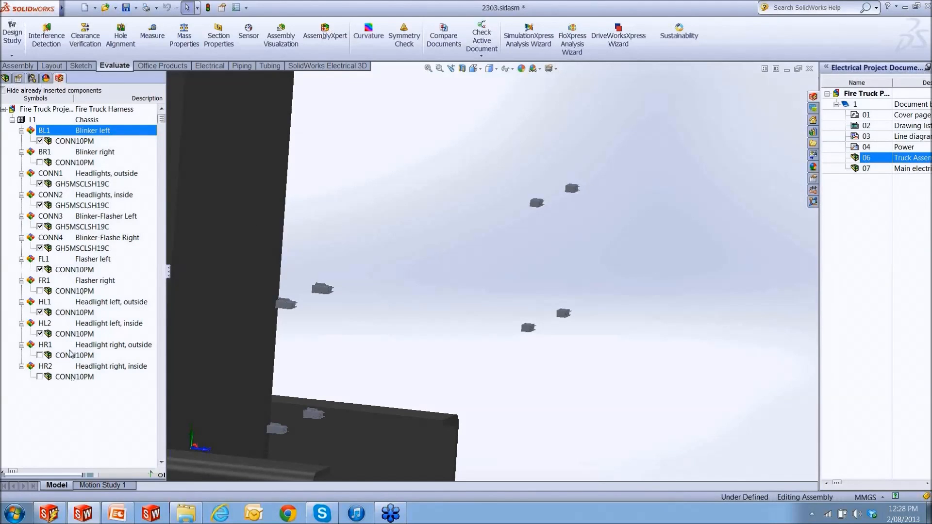
pyautogui.click(91, 347)
pyautogui.rightClick(91, 348)
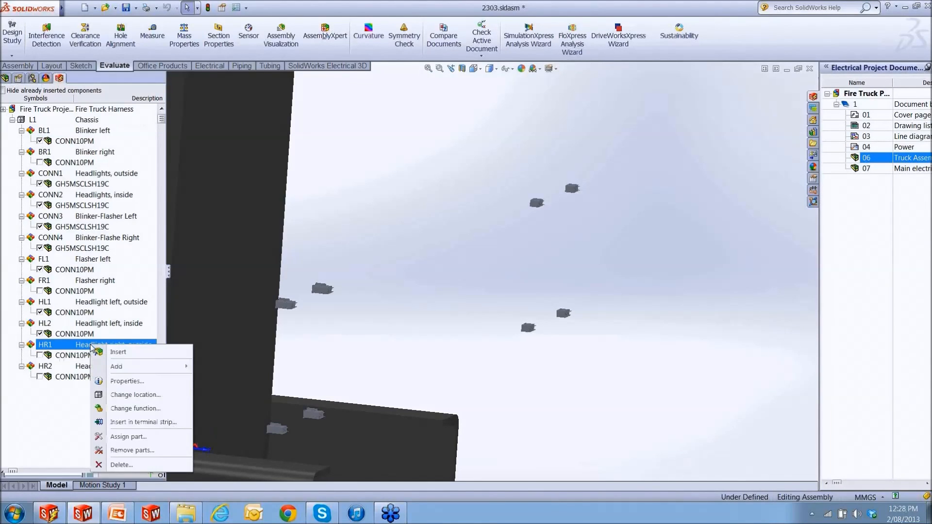
pyautogui.click(120, 352)
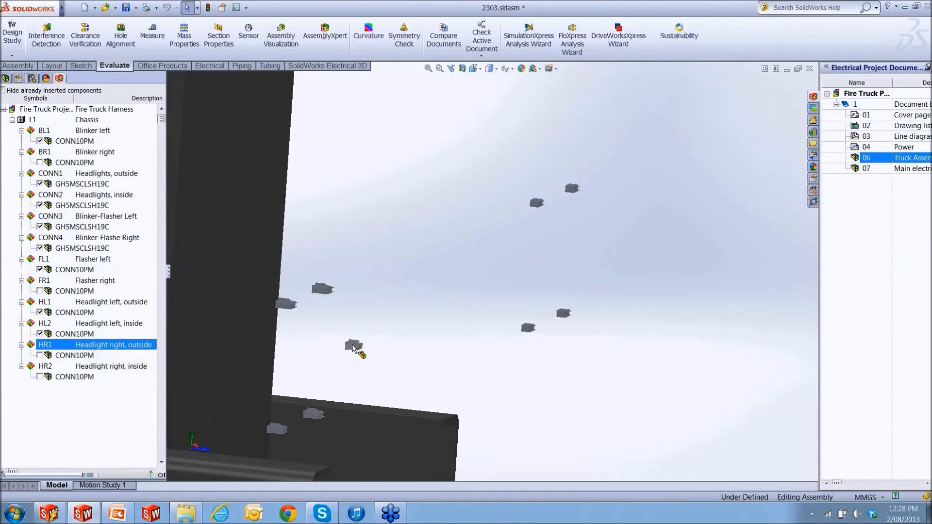
pyautogui.click(562, 313)
# Step: Insert connector HR2 (Headlight right, inside) at the inner lower port beside HR1
pyautogui.click(49, 367)
pyautogui.rightClick(48, 367)
pyautogui.click(70, 373)
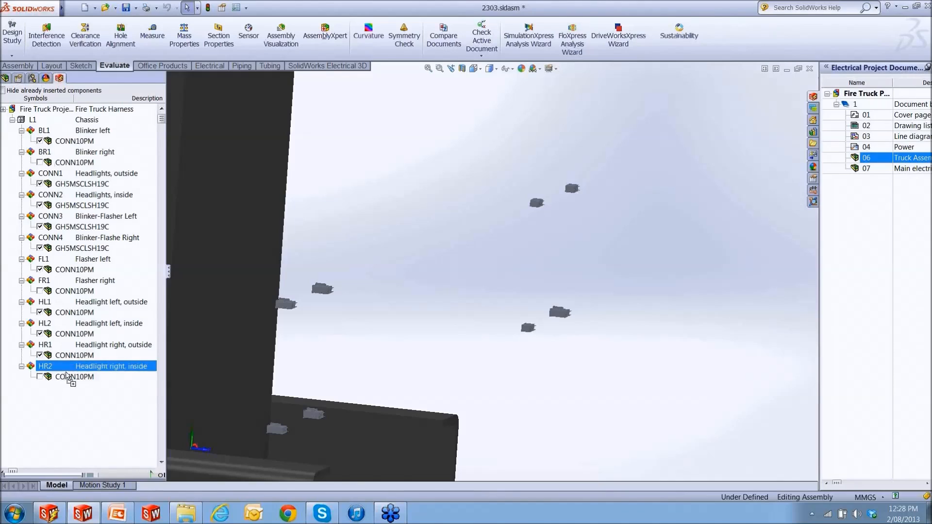
pyautogui.click(524, 330)
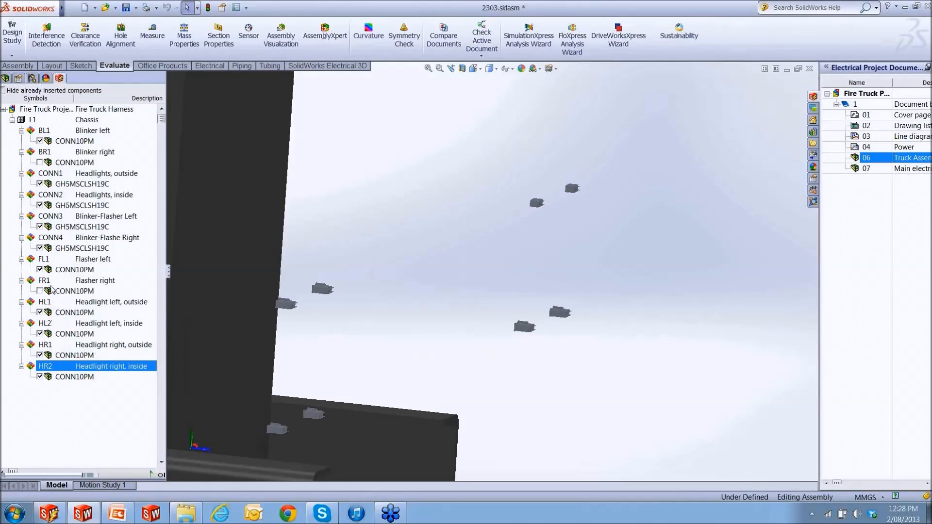
# Step: Hide already inserted components in the symbols list and insert connector BR1 (Blinker right) at the outer upper port above HR1
pyautogui.click(4, 91)
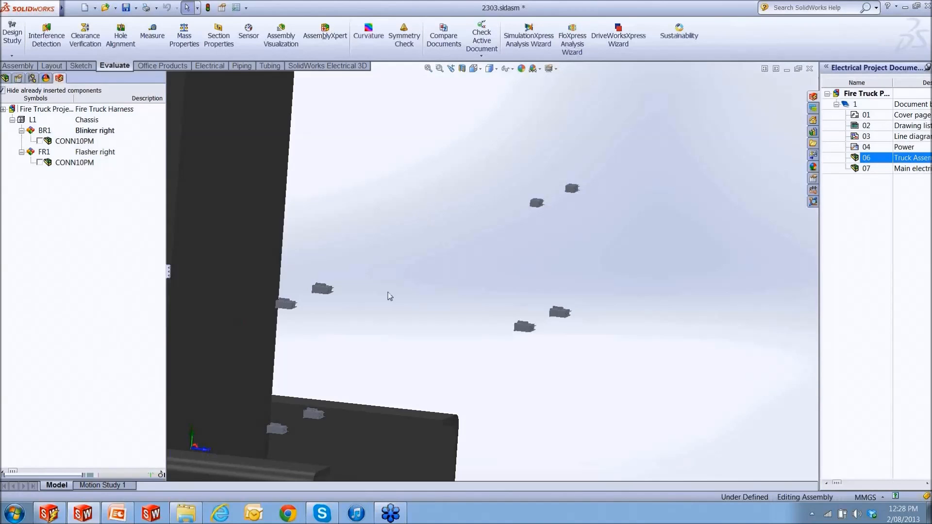
pyautogui.scroll(-3, 453, 250)
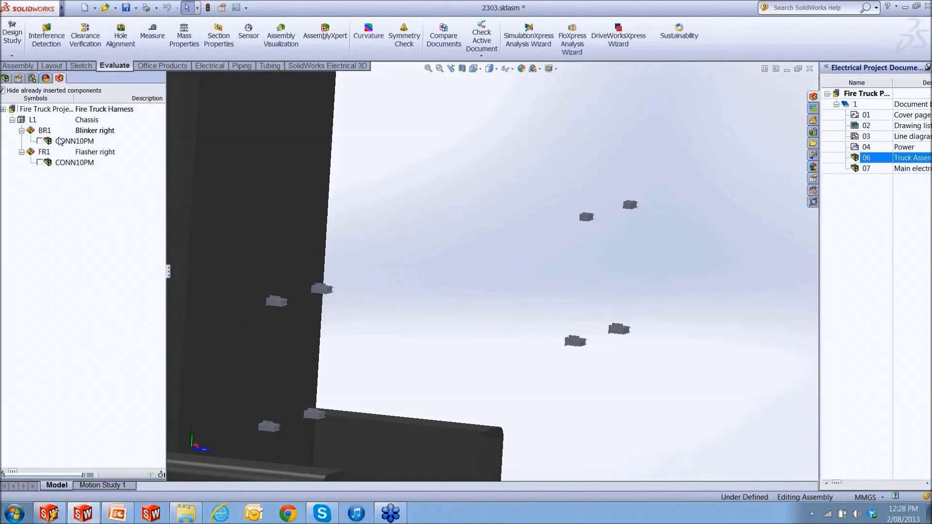
pyautogui.rightClick(91, 135)
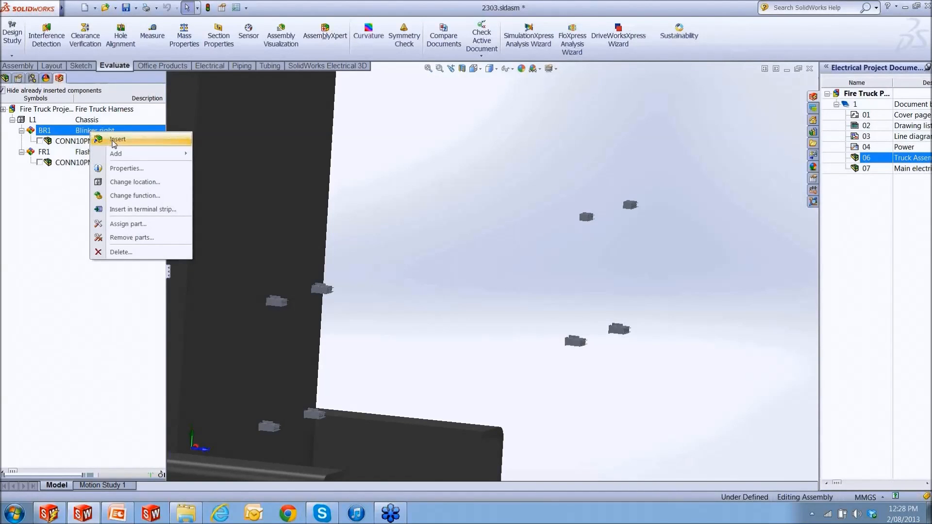
pyautogui.click(114, 141)
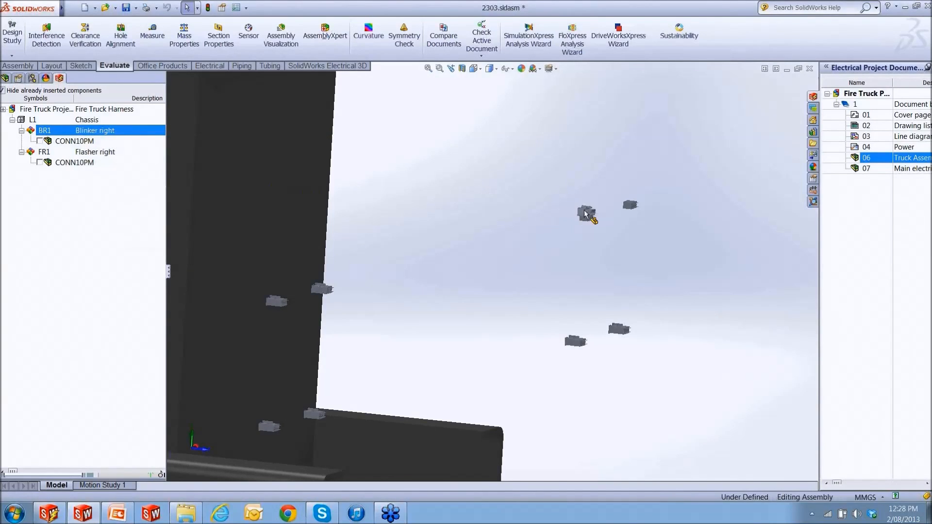
pyautogui.click(626, 208)
# Step: Insert connector FR1 (Flasher right) at the inner upper port above HR2
pyautogui.rightClick(72, 154)
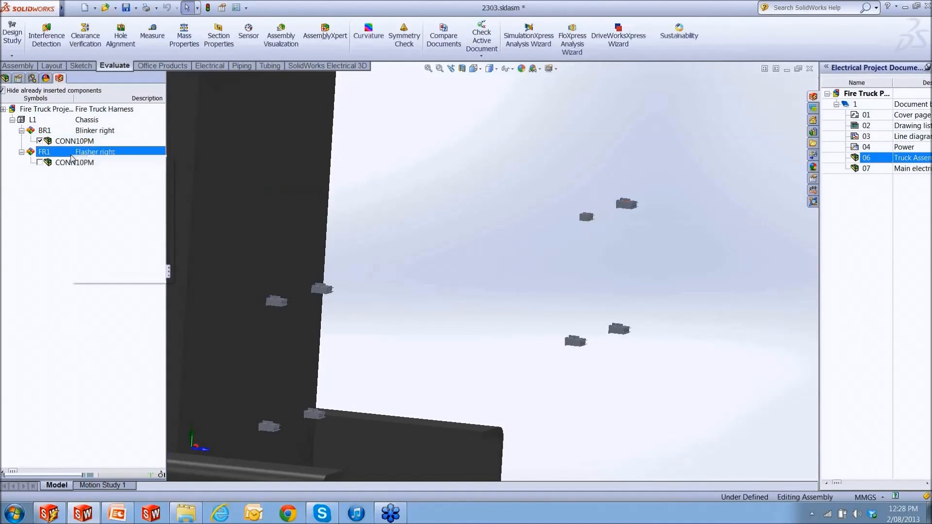
pyautogui.click(97, 162)
pyautogui.click(581, 217)
# Step: Show the hidden US CREWCAB heavy duty component in Assem2 and make it transparent
pyautogui.scroll(3, 502, 321)
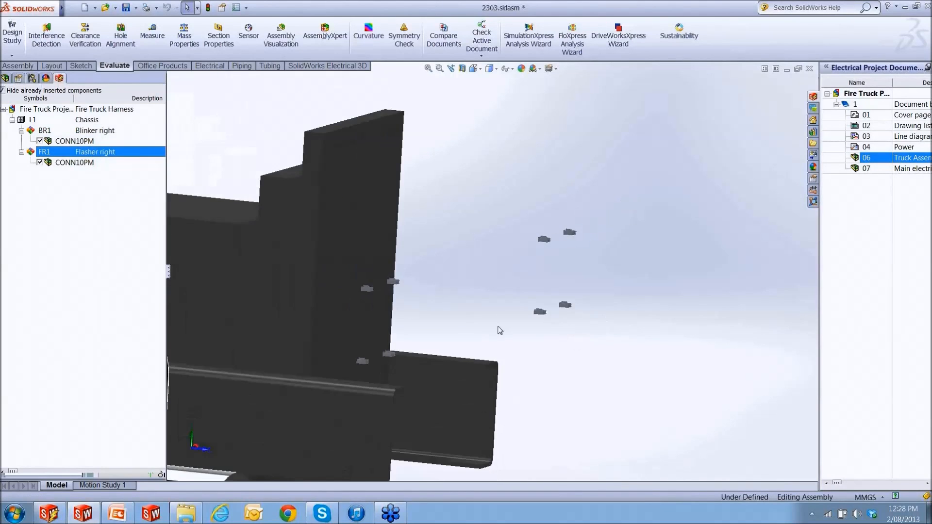
pyautogui.scroll(5, 500, 330)
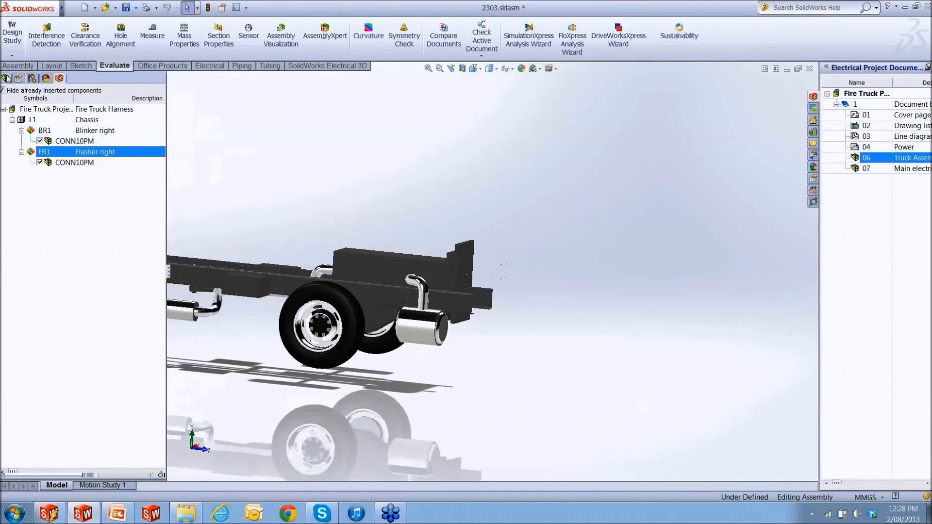
pyautogui.click(6, 78)
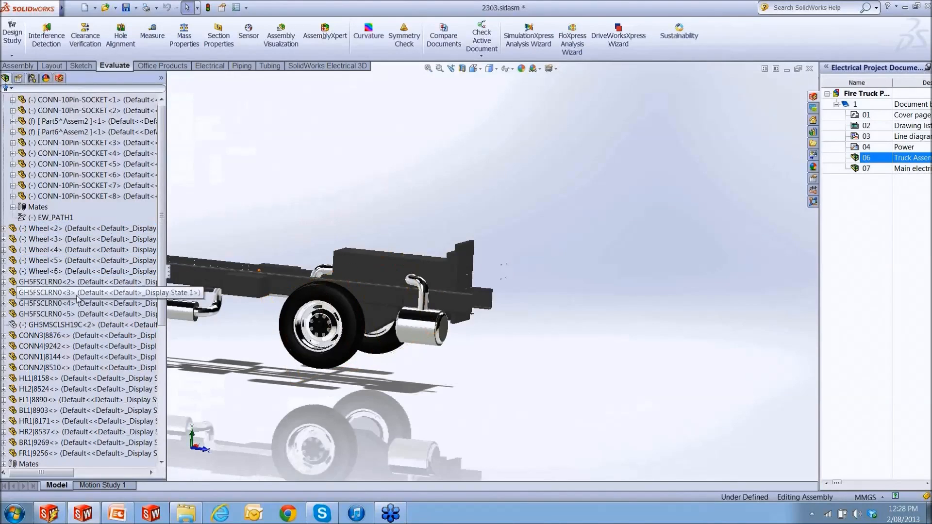
pyautogui.moveTo(165, 227)
pyautogui.mouseDown()
pyautogui.moveTo(163, 244)
pyautogui.moveTo(164, 225)
pyautogui.mouseUp()
pyautogui.click(113, 284)
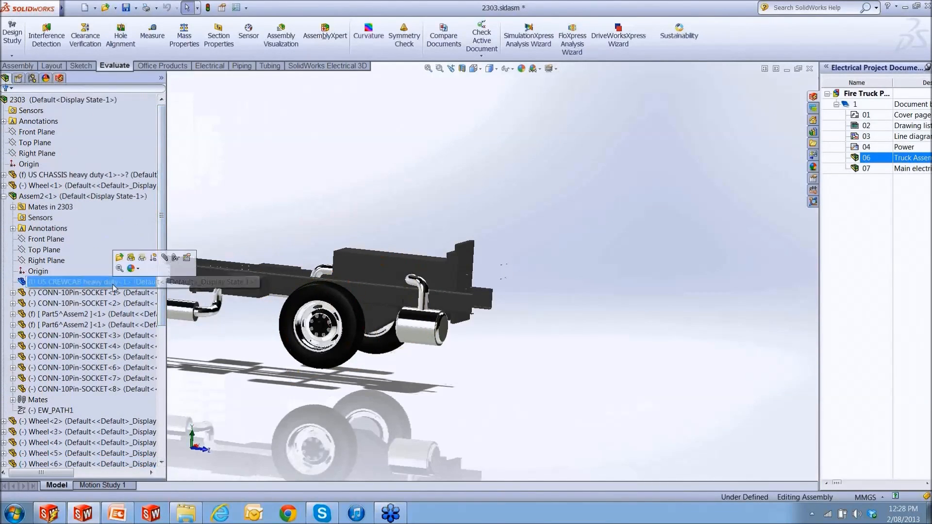
pyautogui.rightClick(114, 286)
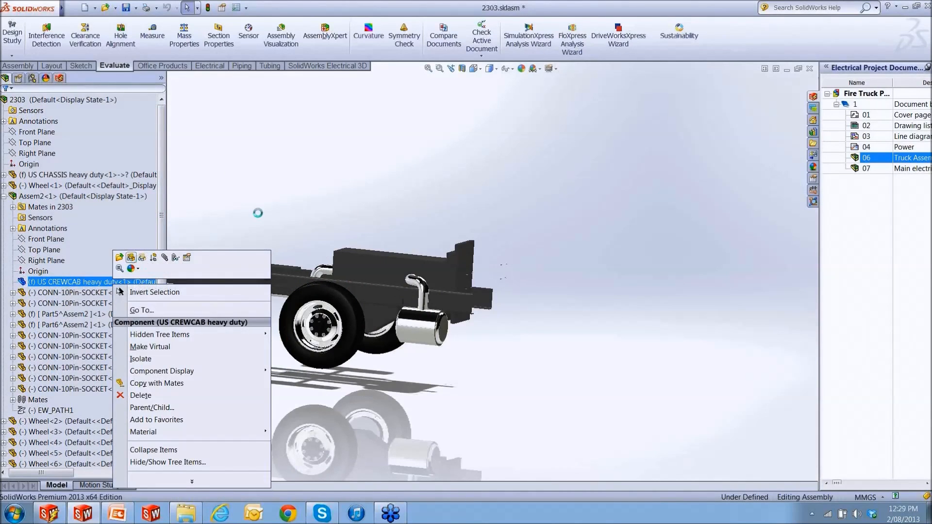
pyautogui.click(334, 400)
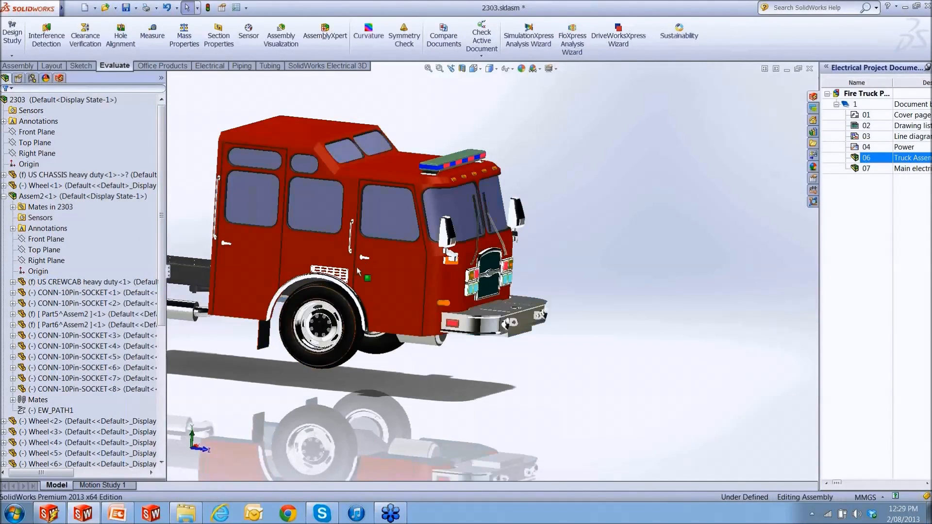
pyautogui.click(266, 239)
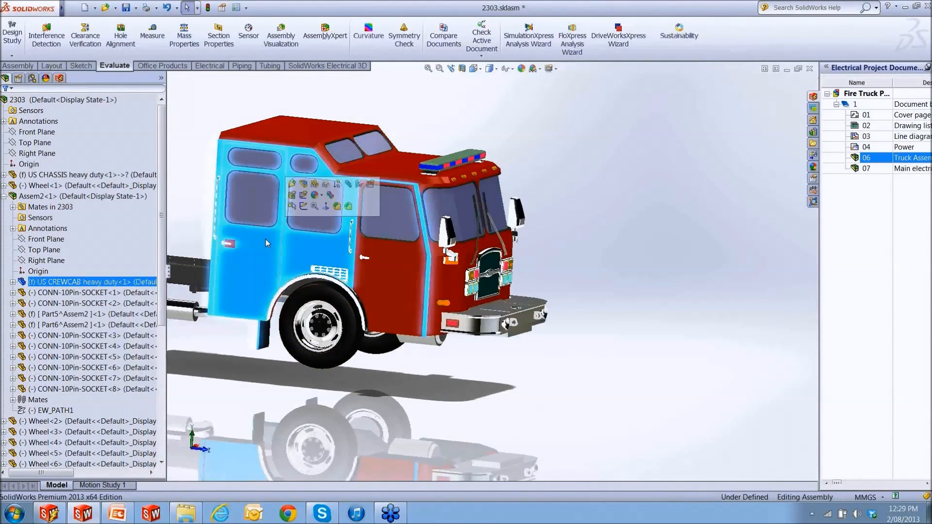
pyautogui.click(325, 184)
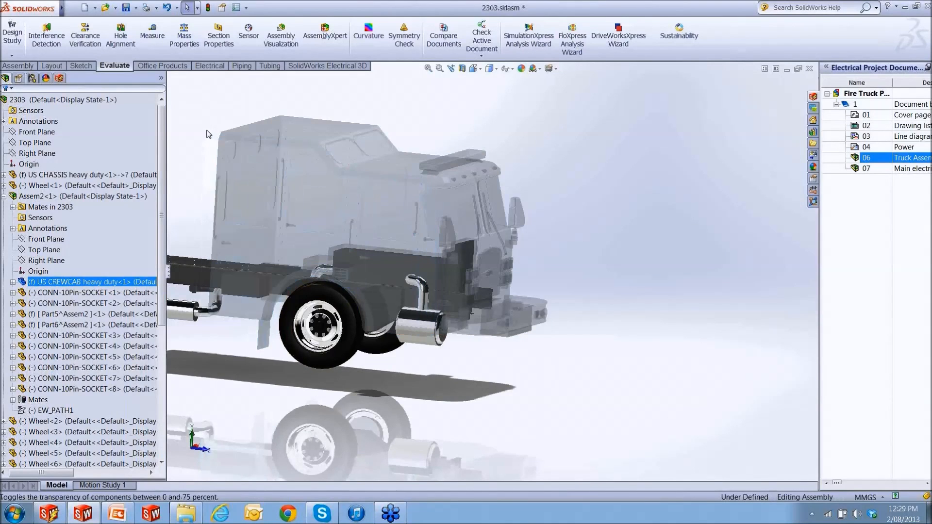
# Step: Examine the connector placement behind the cab's lamp housings and on the chassis crossmember
pyautogui.scroll(4, 409, 297)
pyautogui.moveTo(400, 307); pyautogui.dragTo(467, 276, button='middle')
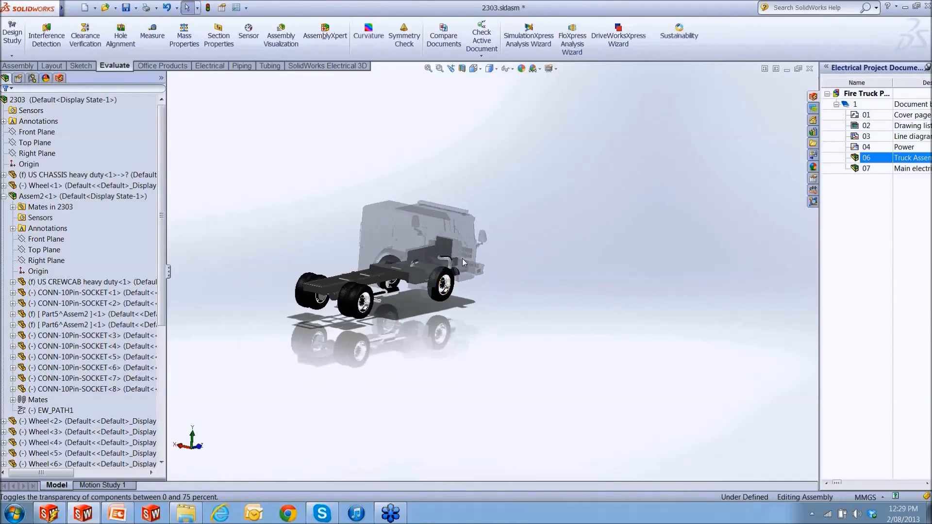
pyautogui.scroll(-10, 466, 274)
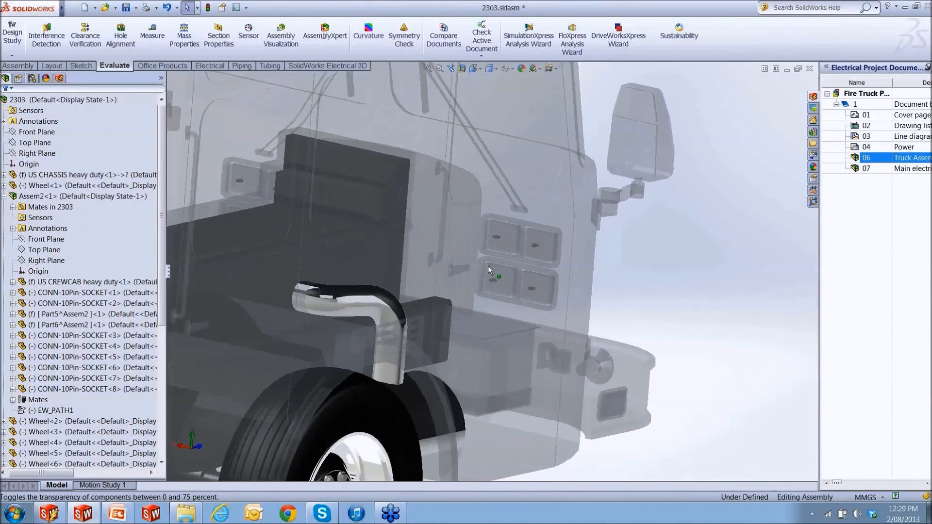
pyautogui.scroll(-2, 488, 266)
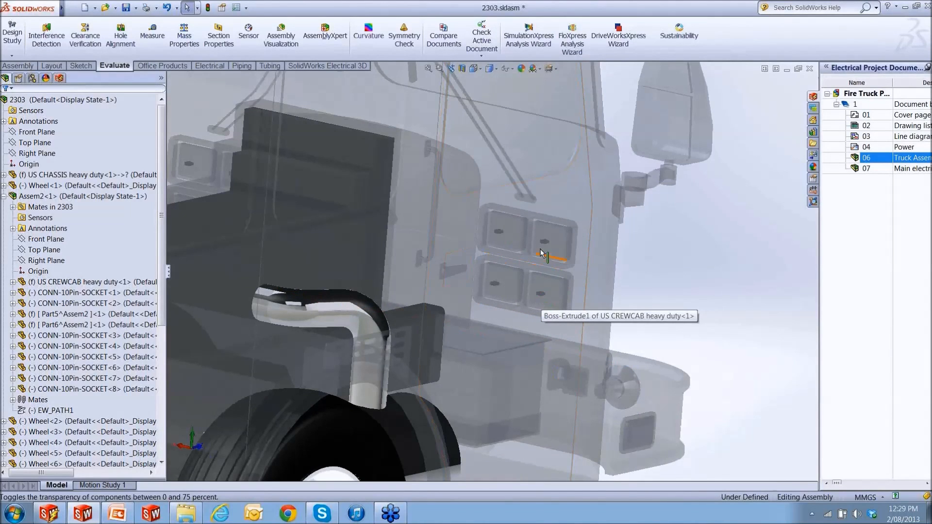
pyautogui.scroll(5, 518, 294)
pyautogui.scroll(2, 342, 345)
pyautogui.moveTo(341, 345); pyautogui.dragTo(408, 364, button='middle')
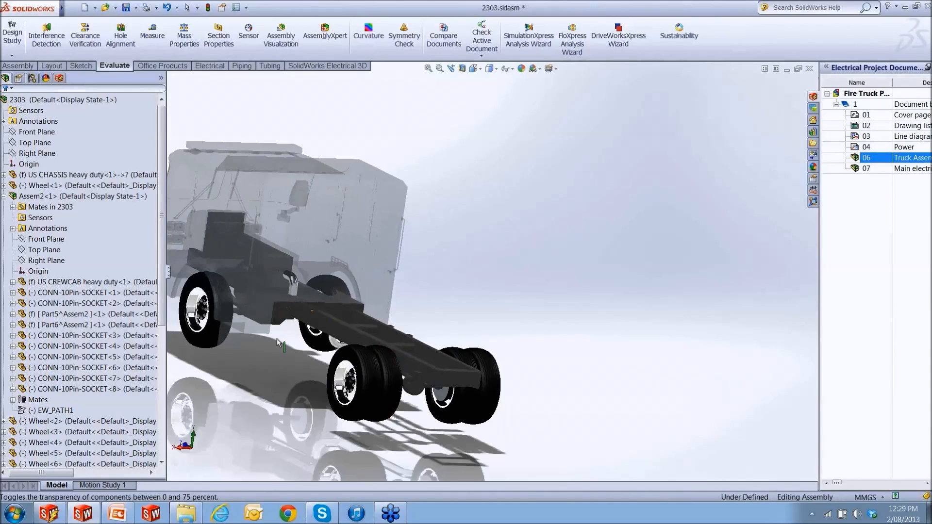
pyautogui.scroll(-8, 305, 302)
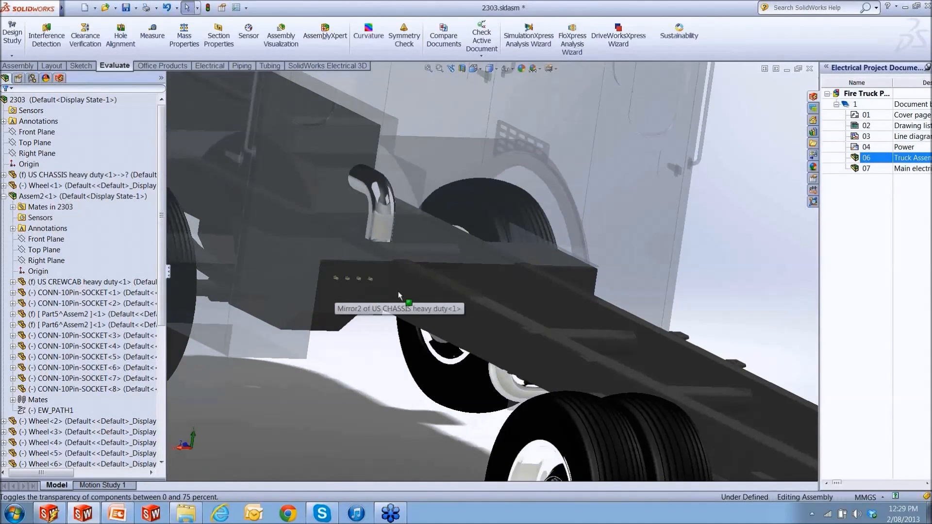
pyautogui.scroll(5, 399, 294)
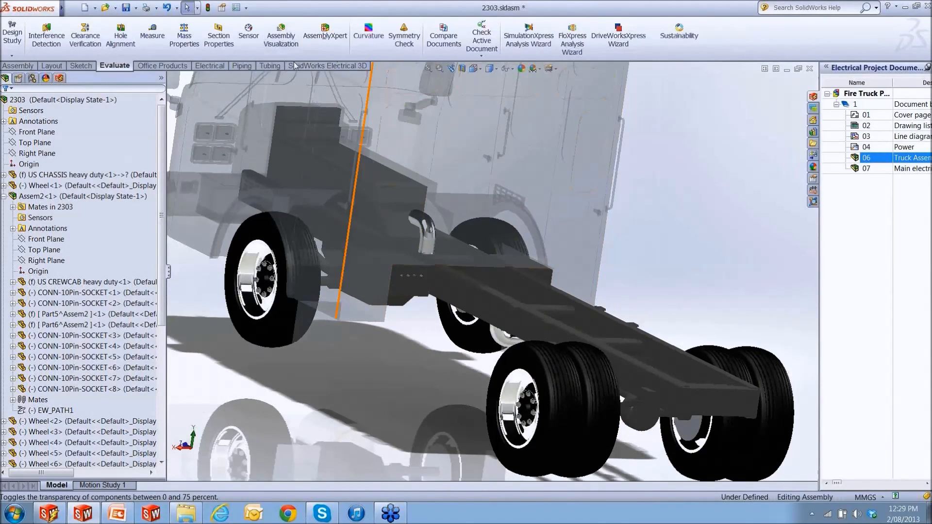
# Step: Route all harnesses in the truck assembly using the SolidWorks Route type
pyautogui.click(294, 65)
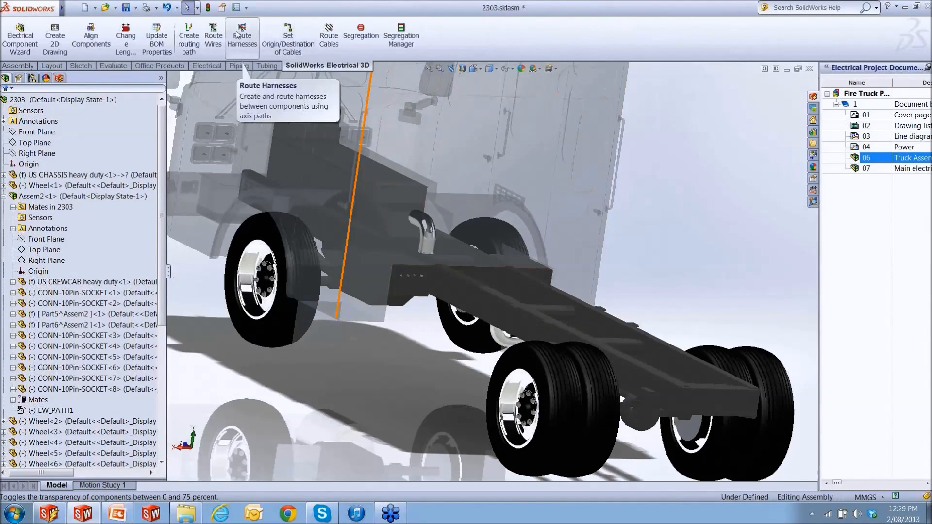
pyautogui.click(245, 38)
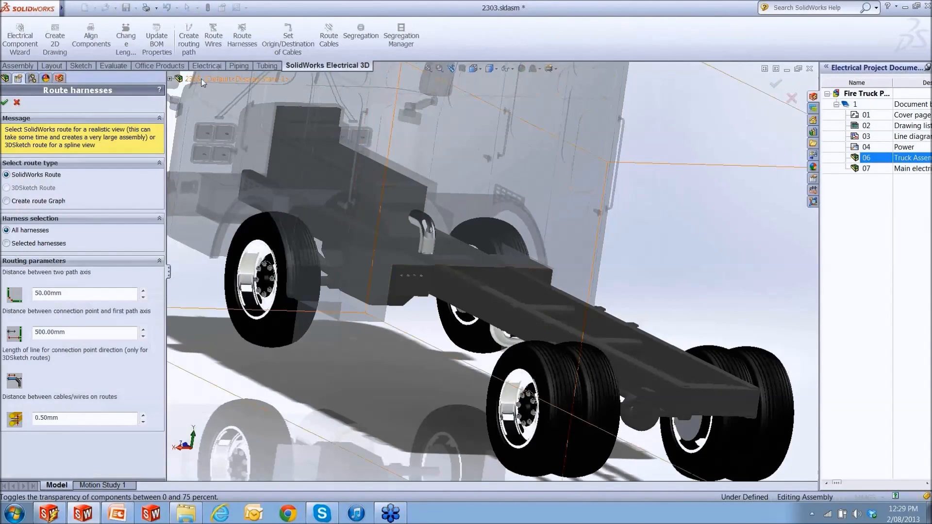
pyautogui.click(4, 102)
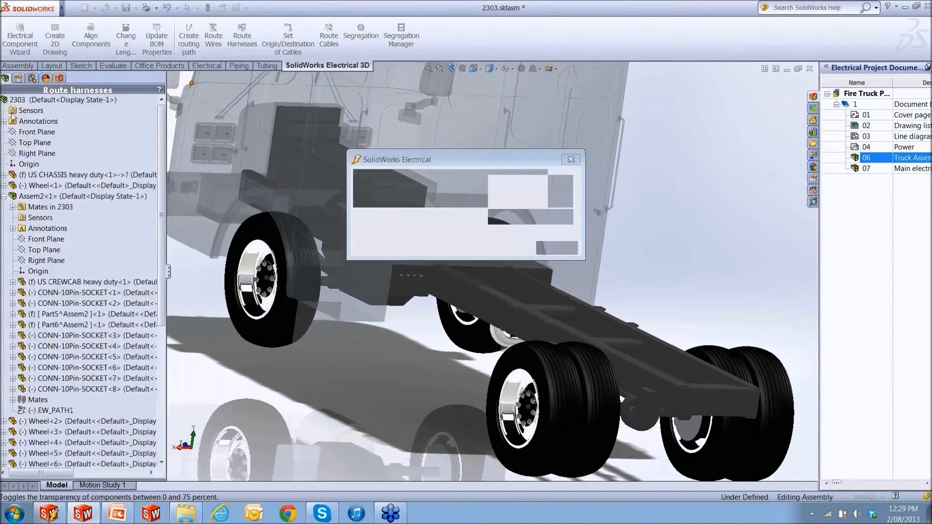
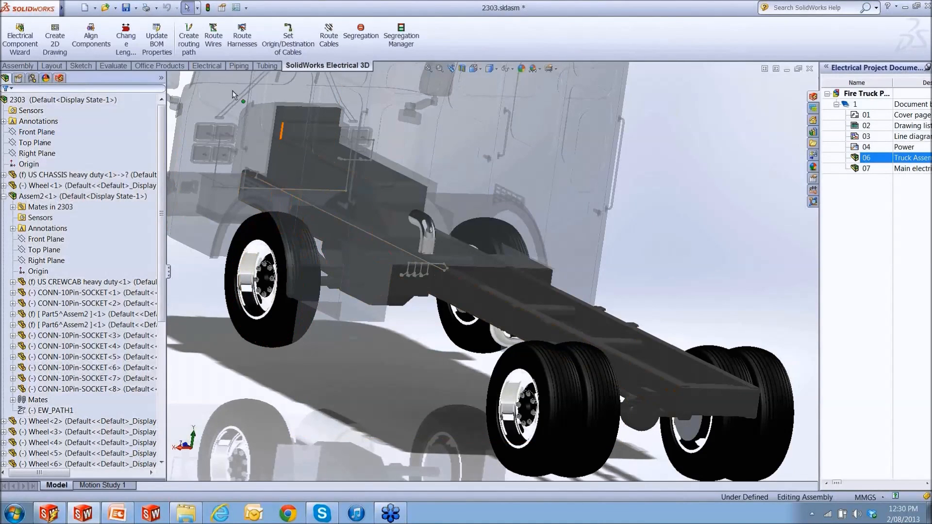
# Step: Turn off the display of sketches in the truck assembly
pyautogui.moveTo(68, 10)
pyautogui.click(135, 6)
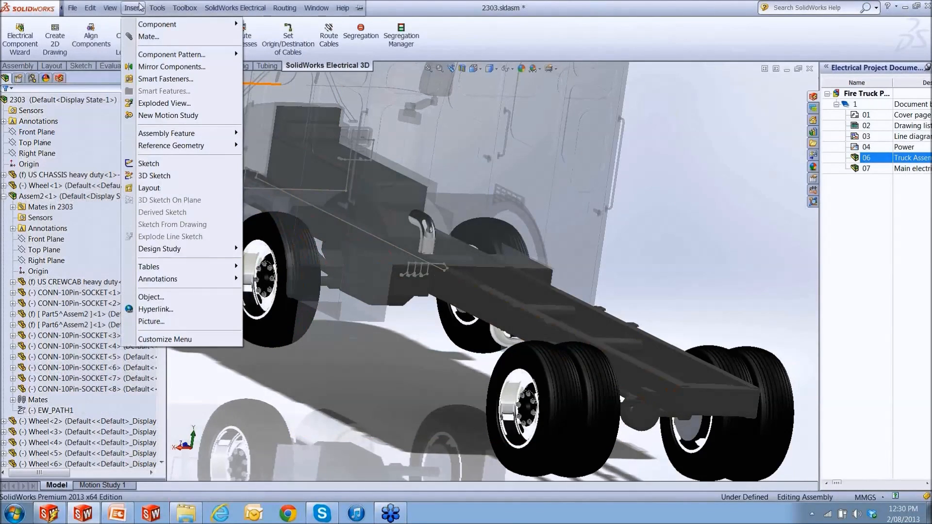
pyautogui.click(155, 195)
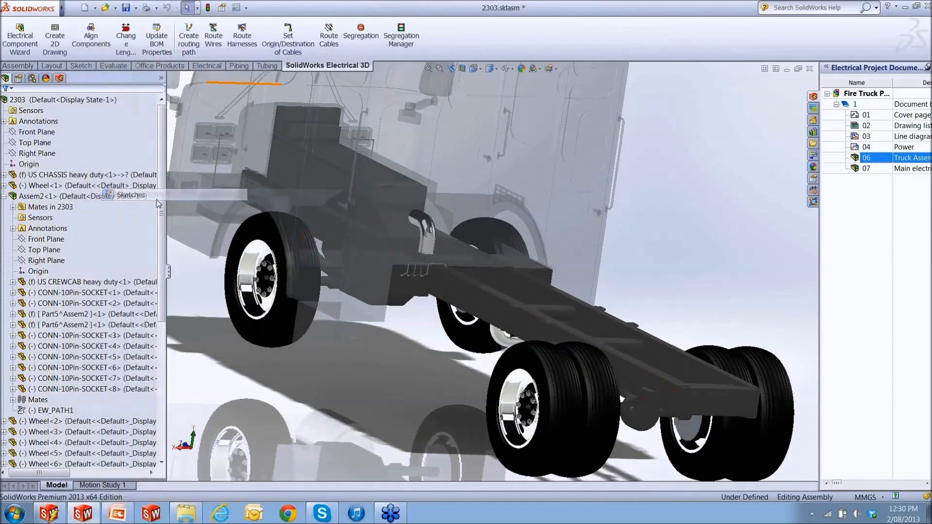
# Step: Examine the routed harness from the chassis connectors along the frame to the headlight, blinker and flasher connectors
pyautogui.moveTo(414, 313); pyautogui.dragTo(392, 312, button='middle')
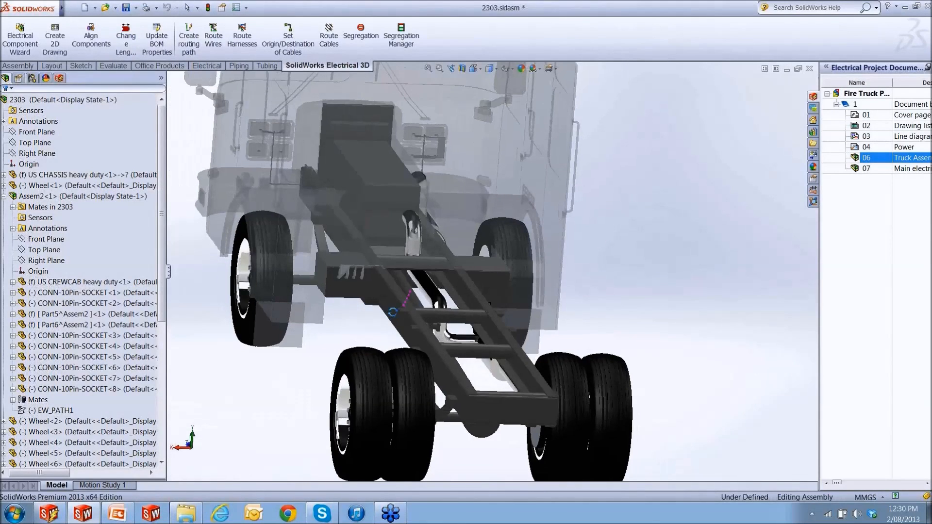
pyautogui.scroll(-10, 374, 279)
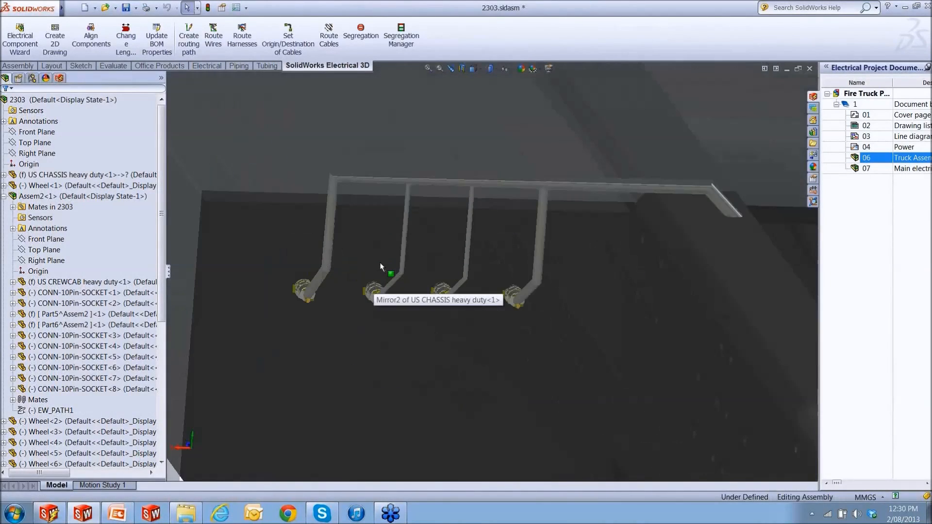
pyautogui.moveTo(379, 262); pyautogui.dragTo(352, 249, button='middle')
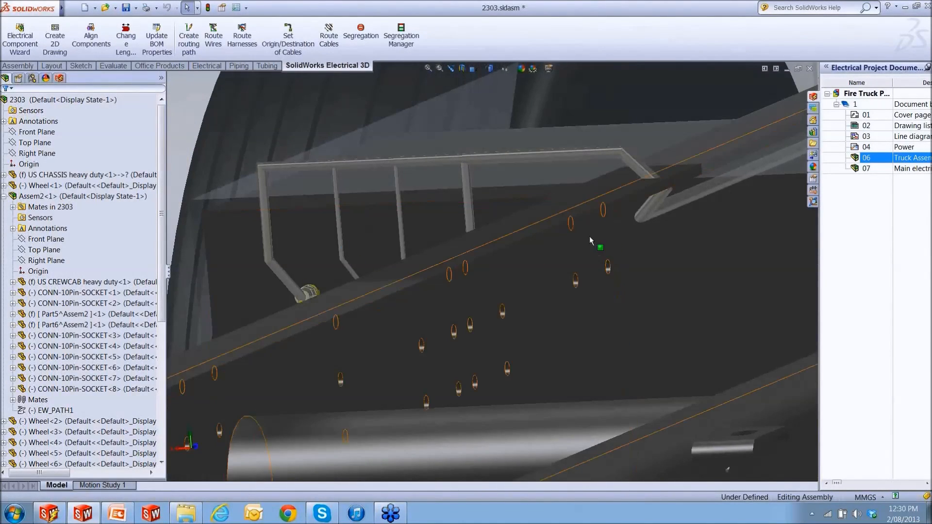
pyautogui.scroll(10, 737, 228)
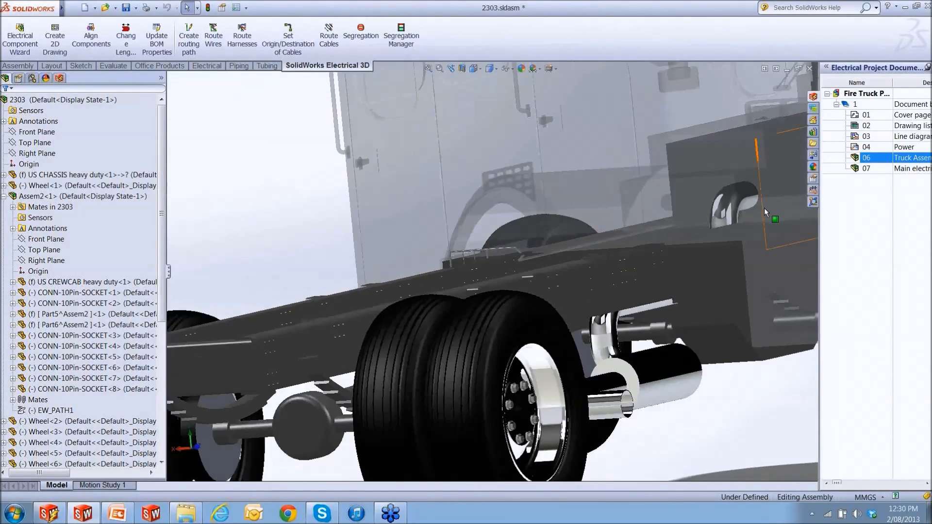
pyautogui.moveTo(764, 208); pyautogui.dragTo(729, 193, button='middle')
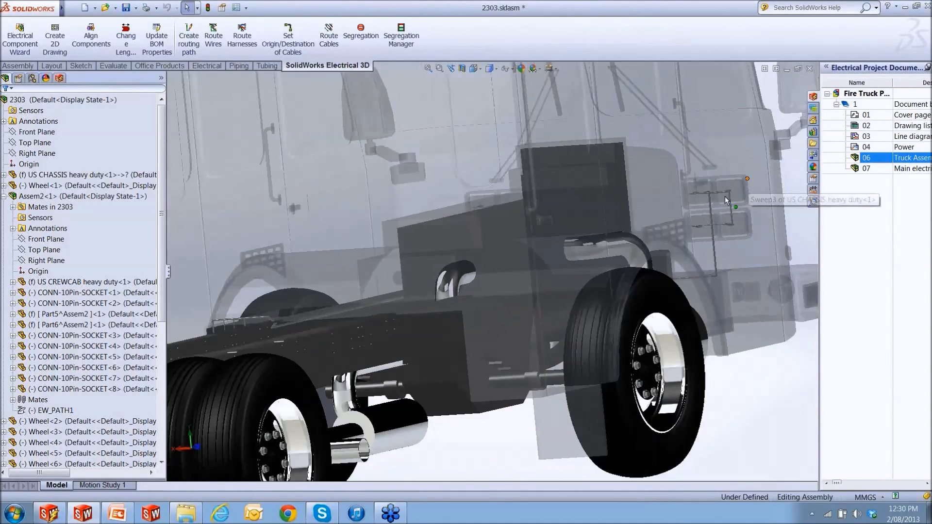
pyautogui.scroll(-10, 710, 219)
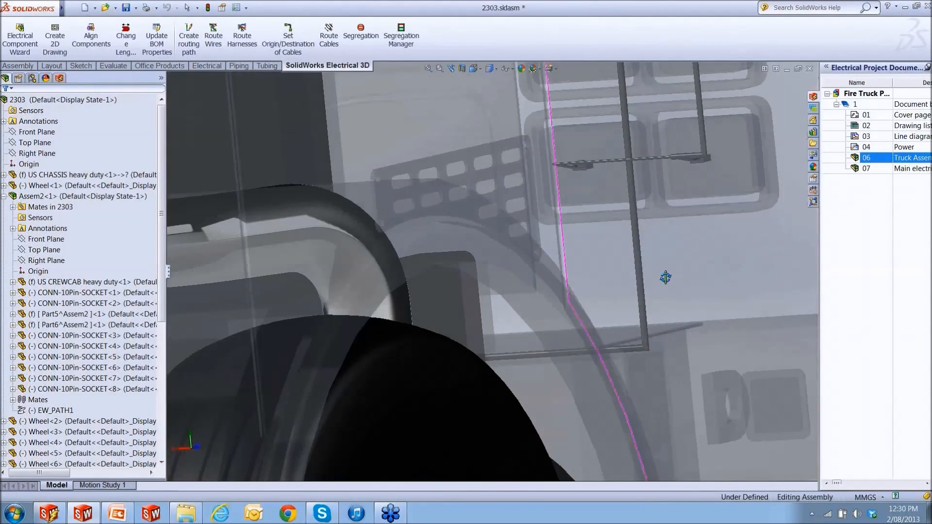
pyautogui.moveTo(665, 278); pyautogui.dragTo(664, 291, button='middle')
pyautogui.scroll(4, 667, 112)
pyautogui.scroll(-1, 557, 116)
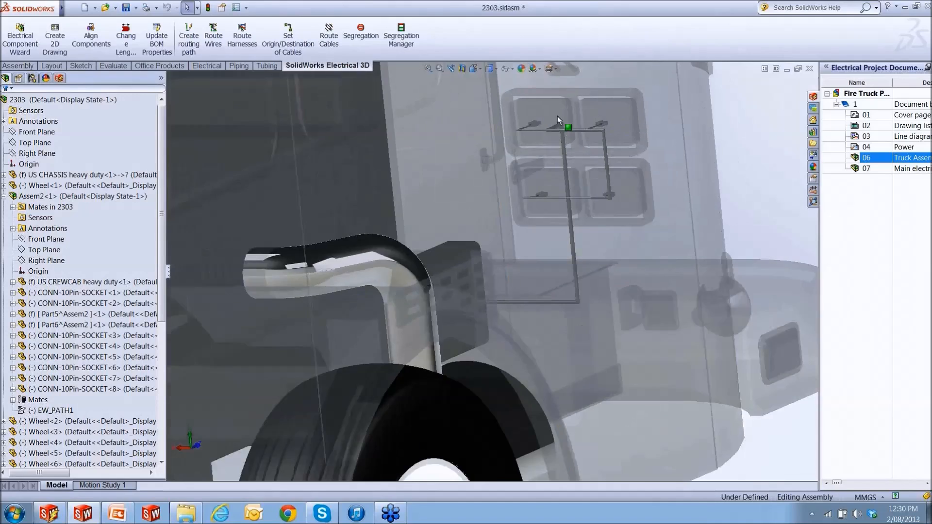
pyautogui.scroll(-5, 557, 116)
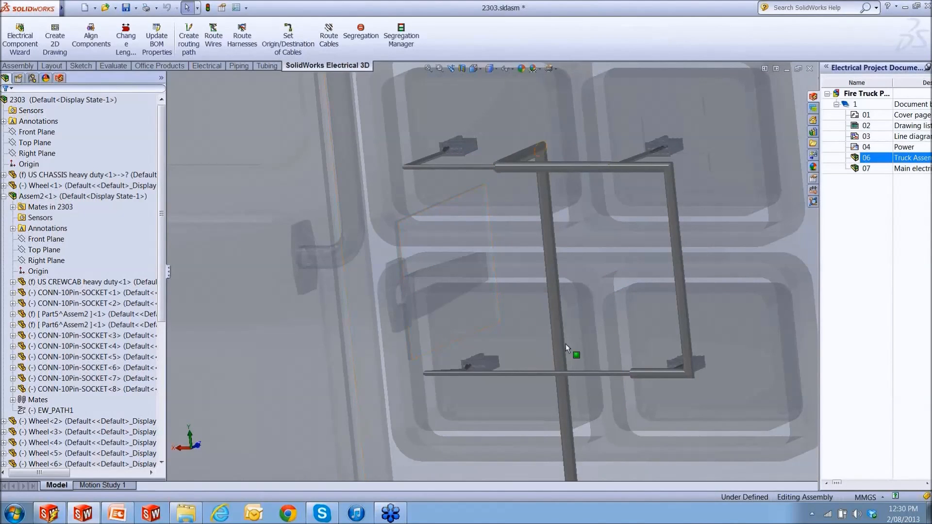
# Step: Switch to SolidWorks Electrical and open the report manager for the fire truck project
pyautogui.scroll(5, 555, 344)
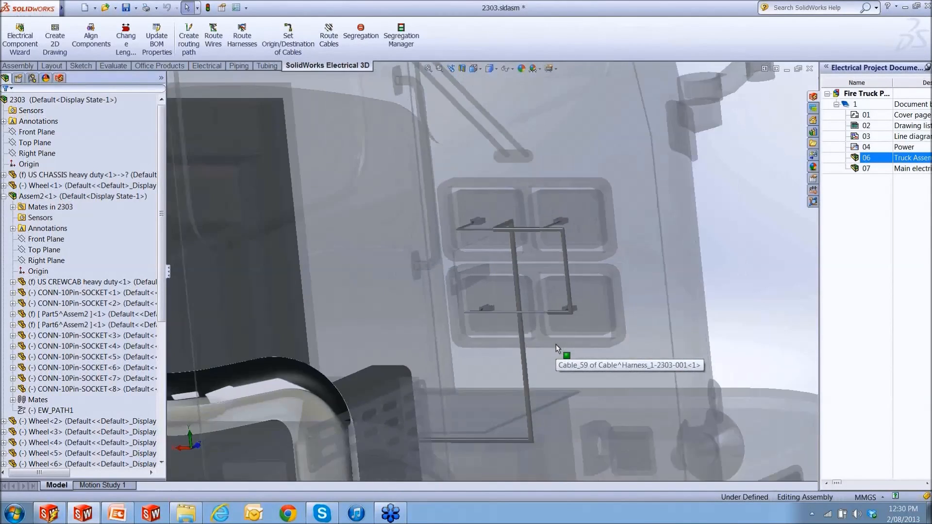
pyautogui.scroll(10, 555, 344)
pyautogui.moveTo(288, 392); pyautogui.dragTo(477, 392, button='middle')
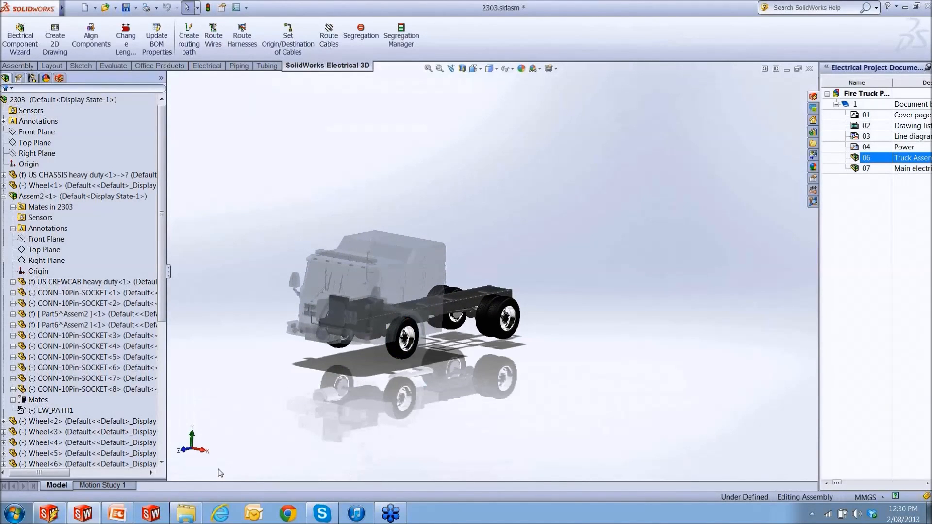
pyautogui.click(54, 512)
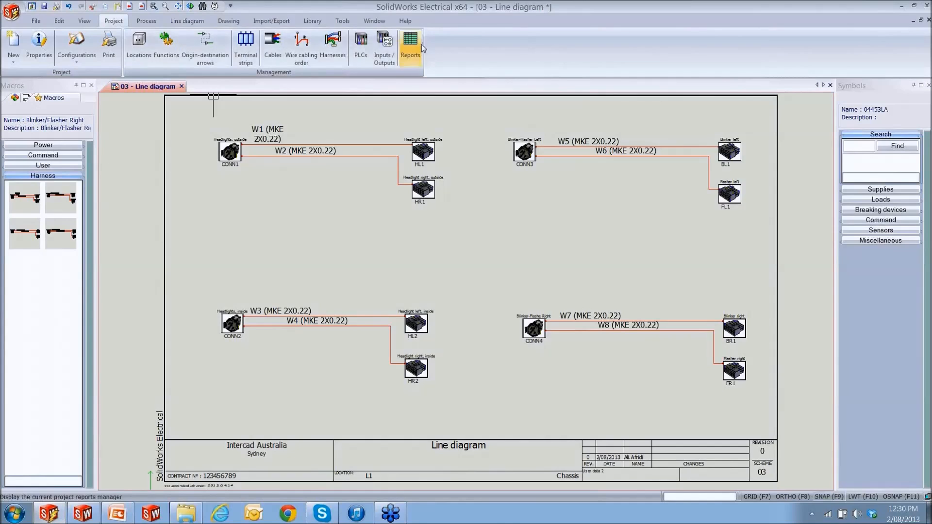
pyautogui.click(419, 44)
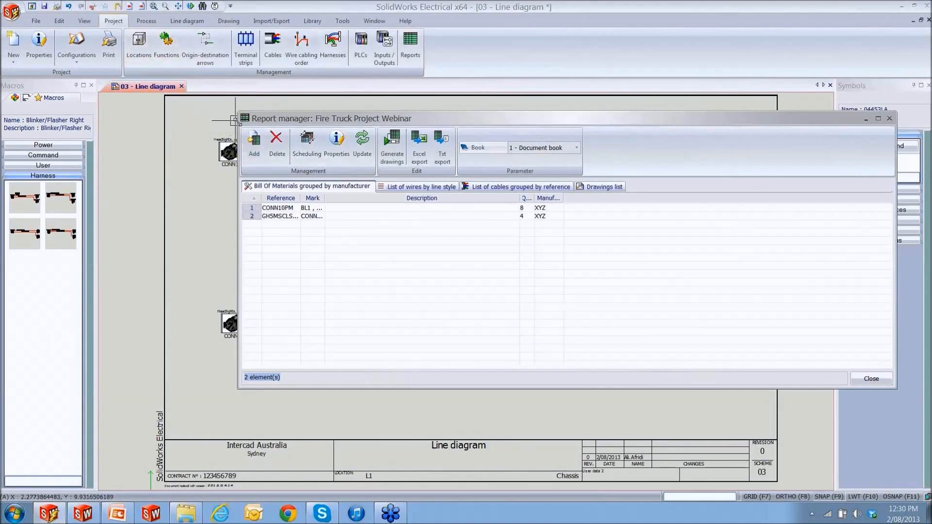
# Step: Add the HarnessCableSortedByTag, HarnessReferenceByTag, HarnessWiringCable and HarnessWiring imperial report templates to the project
pyautogui.click(253, 141)
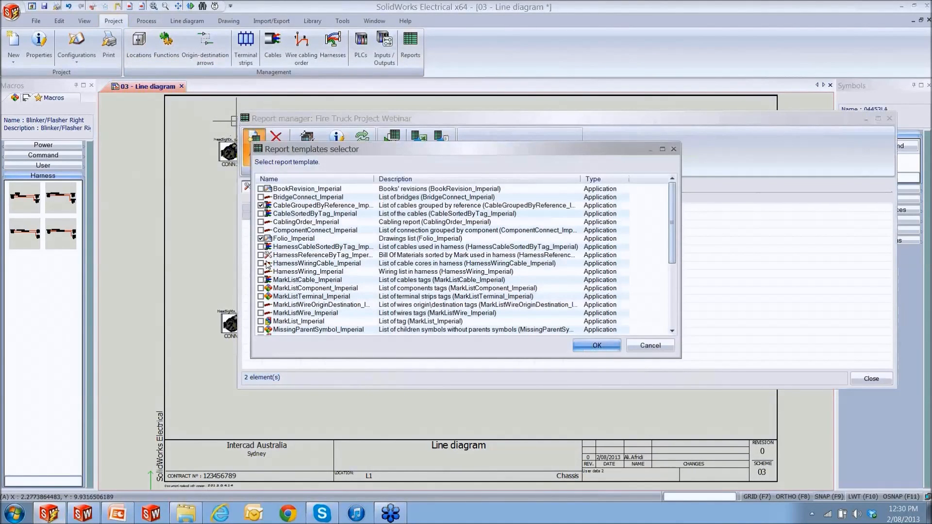
pyautogui.click(291, 248)
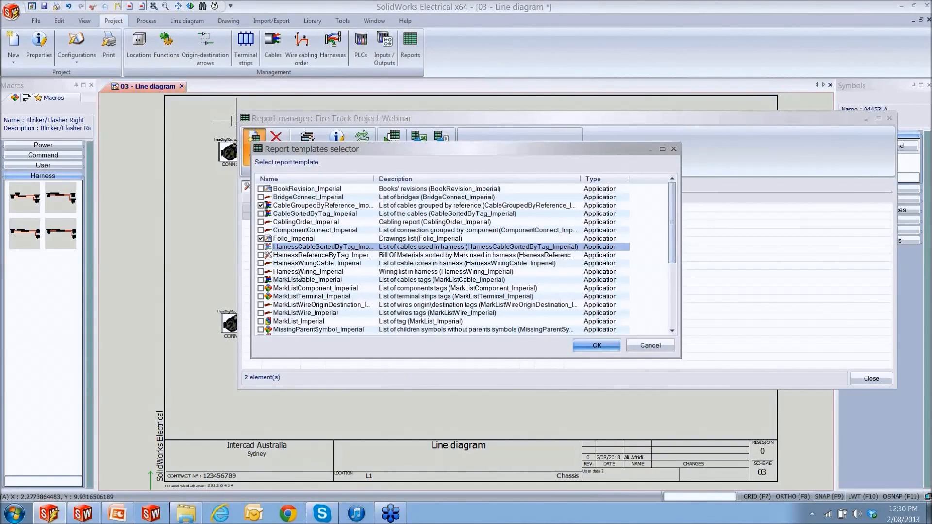
pyautogui.keyDown('shift'); pyautogui.click(298, 271); pyautogui.keyUp('shift')
pyautogui.click(261, 272)
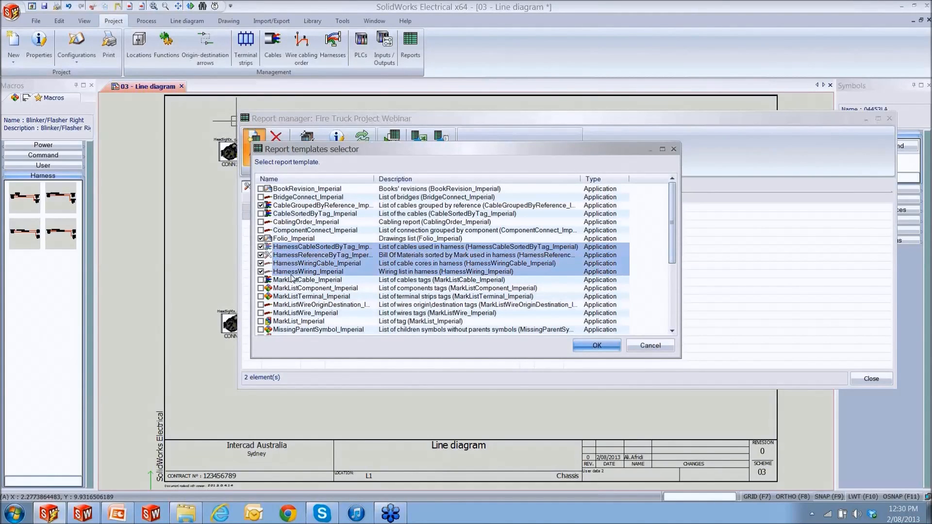
pyautogui.click(596, 345)
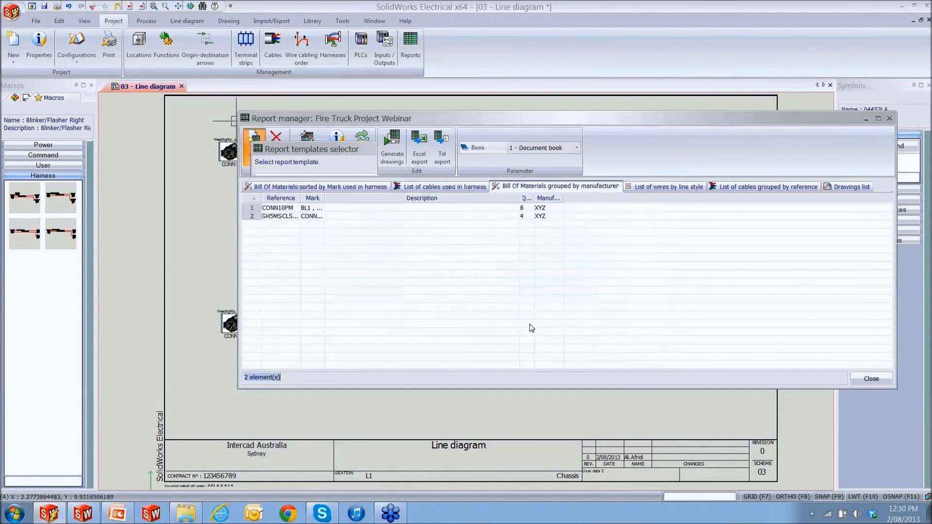
# Step: Review the list of cable cores in harness, widening its columns to read each core's origin and destination
pyautogui.click(334, 188)
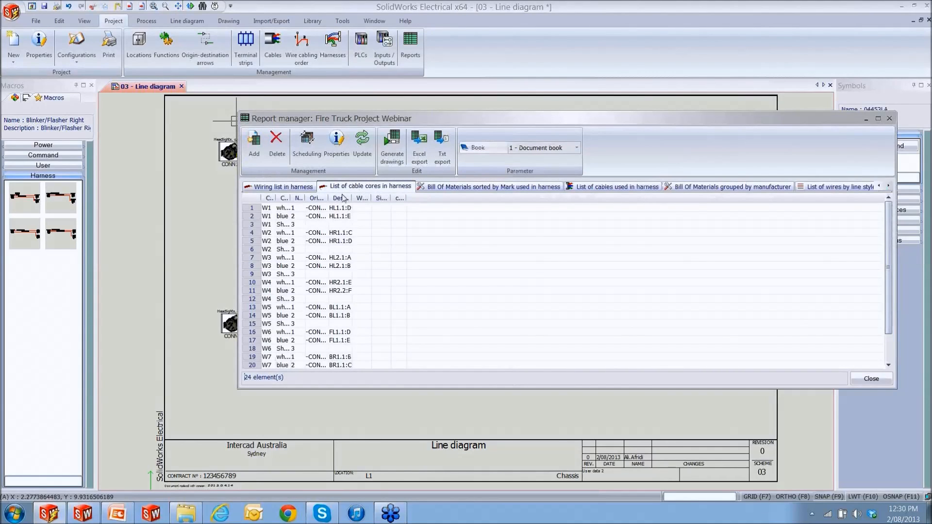
pyautogui.doubleClick(290, 200)
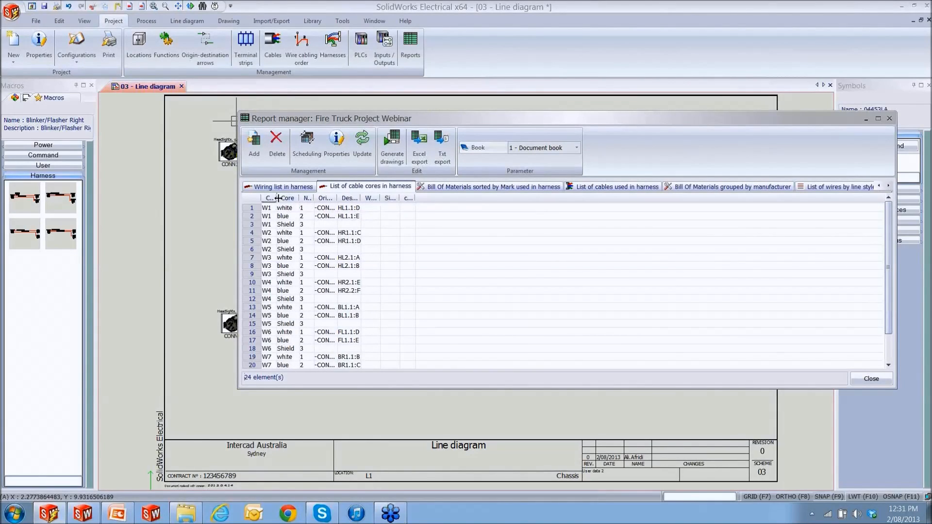
pyautogui.moveTo(277, 198); pyautogui.dragTo(281, 199)
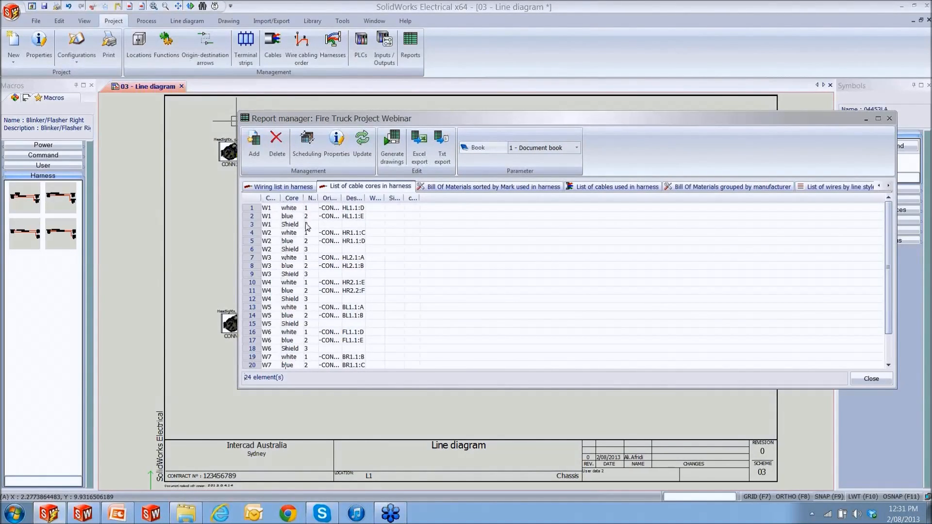
pyautogui.moveTo(319, 198); pyautogui.dragTo(408, 198)
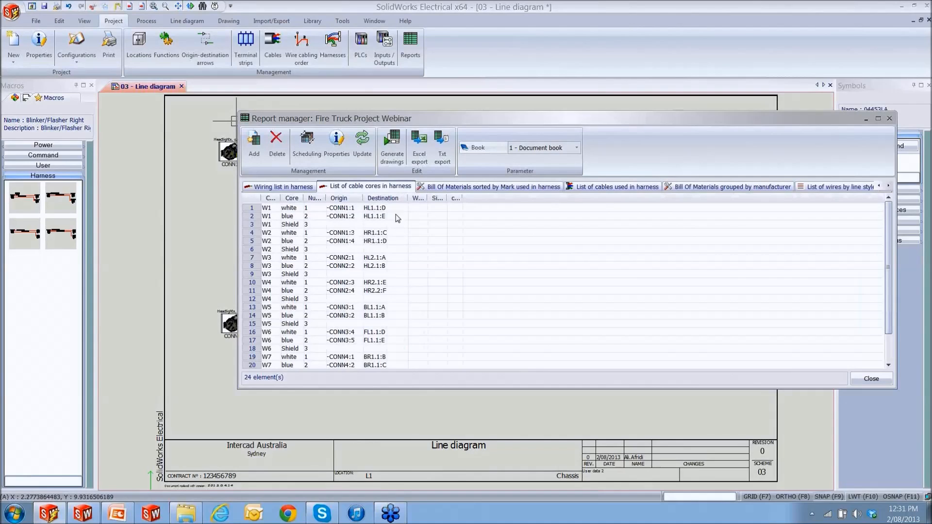
pyautogui.click(393, 210)
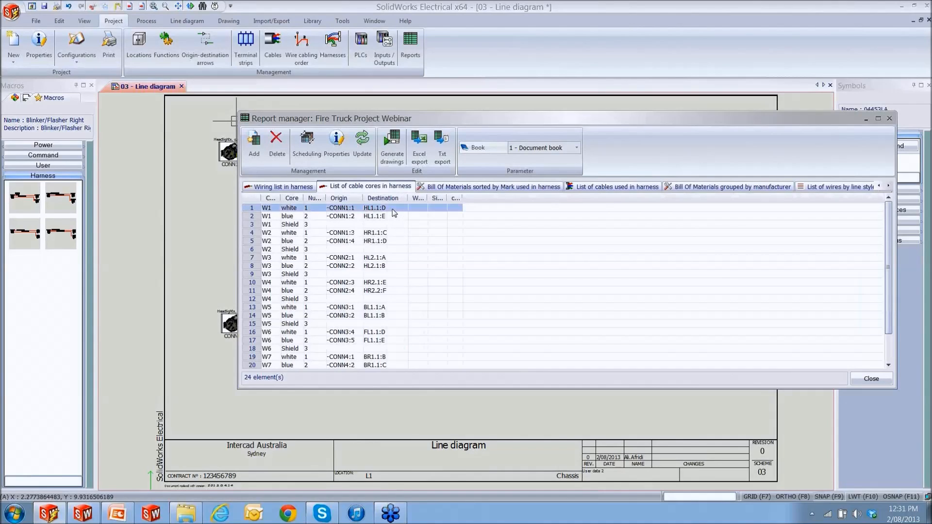
# Step: Review the harness bill of materials sorted by mark and the cable lengths in the harness cable list, and close the report manager
pyautogui.click(469, 189)
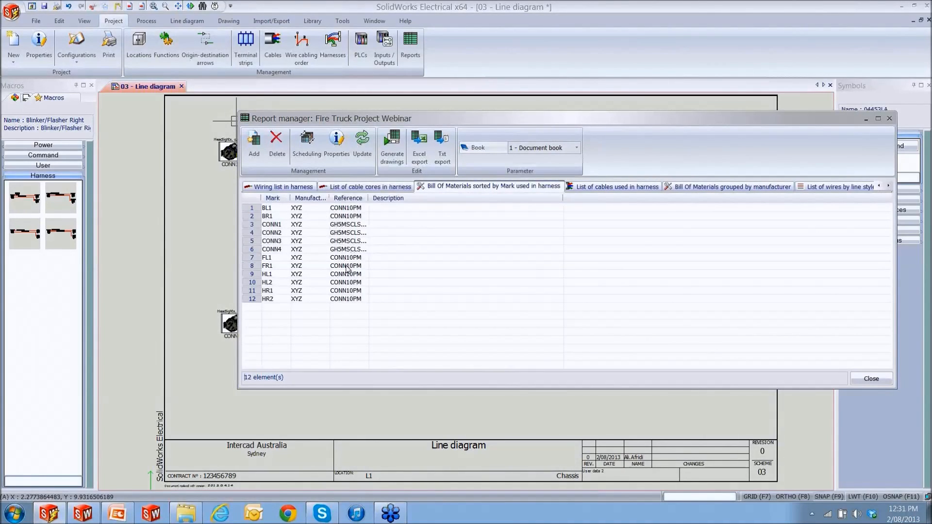
pyautogui.click(612, 191)
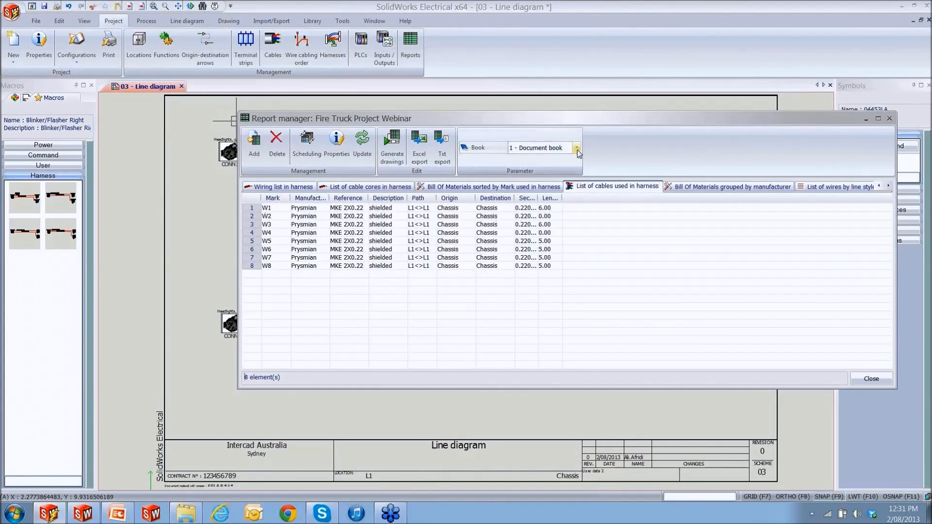
pyautogui.moveTo(562, 198)
pyautogui.mouseDown()
pyautogui.moveTo(578, 198)
pyautogui.moveTo(539, 198)
pyautogui.moveTo(551, 198)
pyautogui.mouseUp()
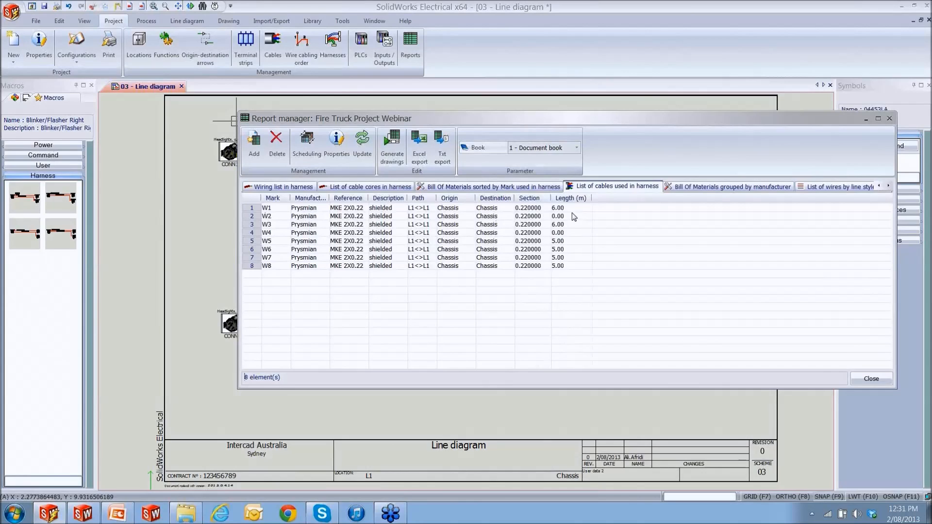
pyautogui.click(577, 207)
pyautogui.click(579, 264)
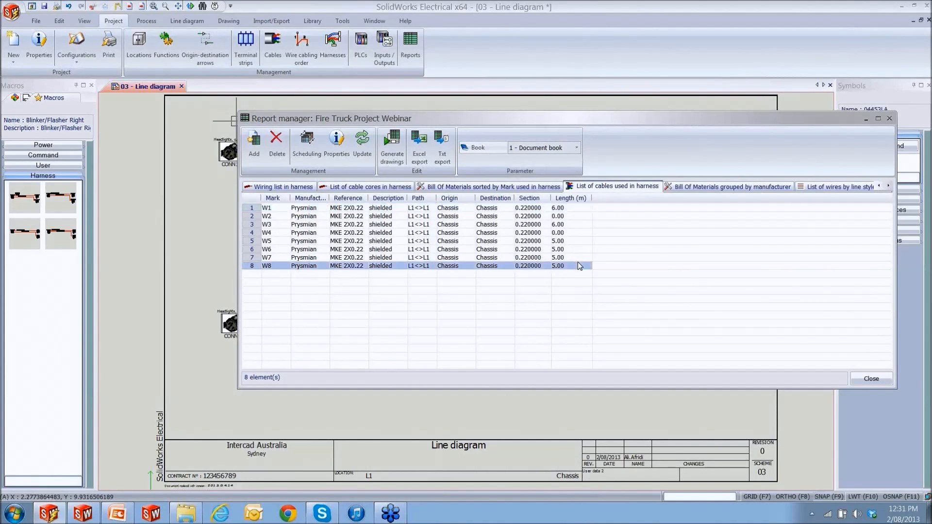
pyautogui.click(561, 209)
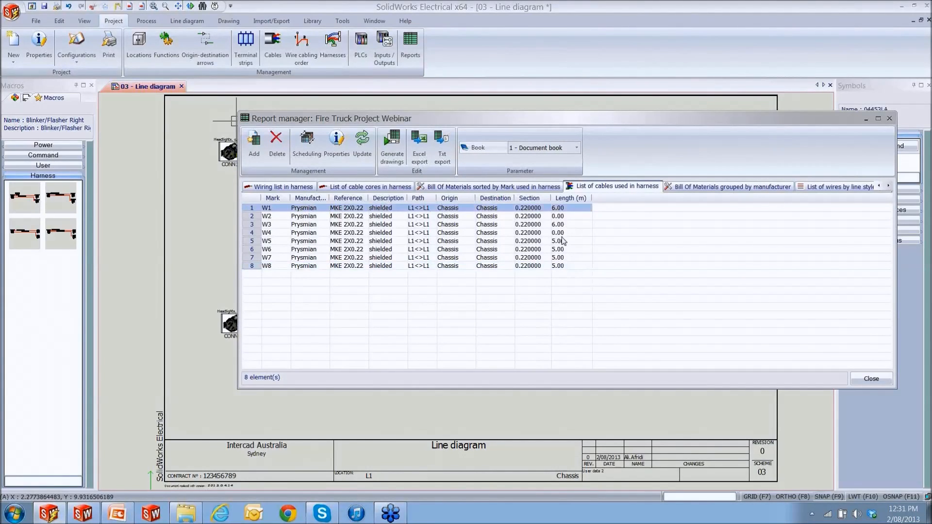
pyautogui.click(564, 266)
pyautogui.click(575, 209)
pyautogui.click(876, 379)
# Step: Switch to the truck assembly in SolidWorks and start Flatten Route for harness Harness_1-2303-001
pyautogui.hotkey('alt', 'Tab')
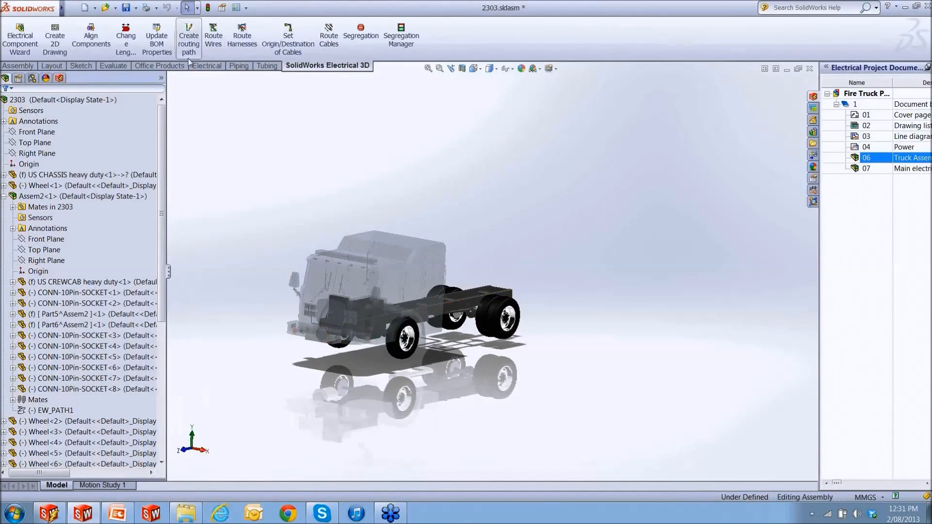
pyautogui.click(206, 66)
pyautogui.click(225, 38)
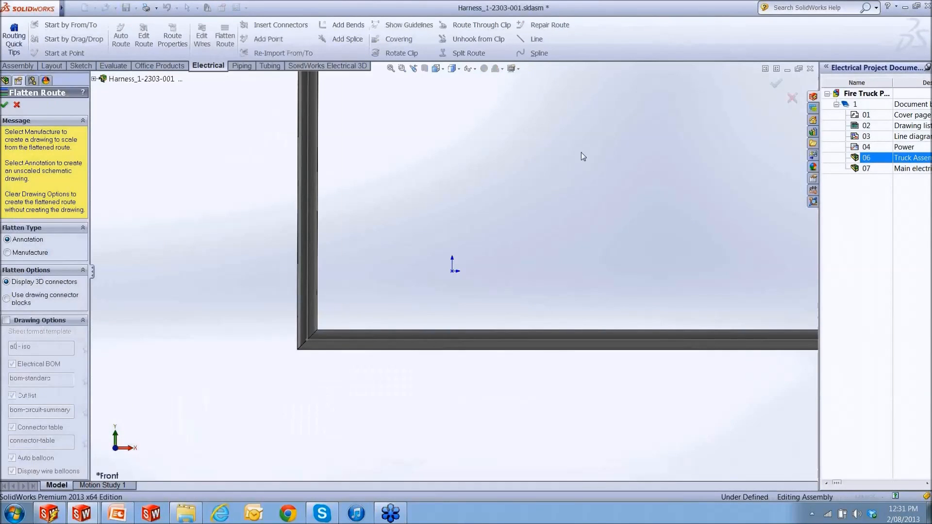
# Step: Examine the 3D harness route along its main trunk and its connector branches before flattening
pyautogui.moveTo(645, 176); pyautogui.dragTo(590, 223, button='middle')
pyautogui.scroll(4, 643, 193)
pyautogui.scroll(-4, 433, 303)
pyautogui.scroll(-4, 574, 186)
pyautogui.scroll(-3, 354, 219)
pyautogui.scroll(5, 357, 243)
pyautogui.scroll(-6, 387, 176)
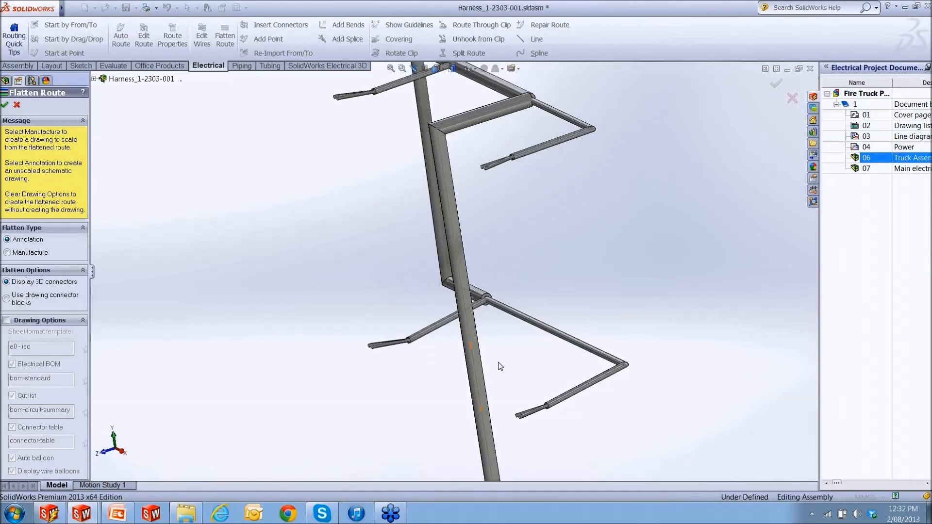
pyautogui.scroll(5, 489, 370)
pyautogui.moveTo(488, 370); pyautogui.dragTo(558, 327, button='middle')
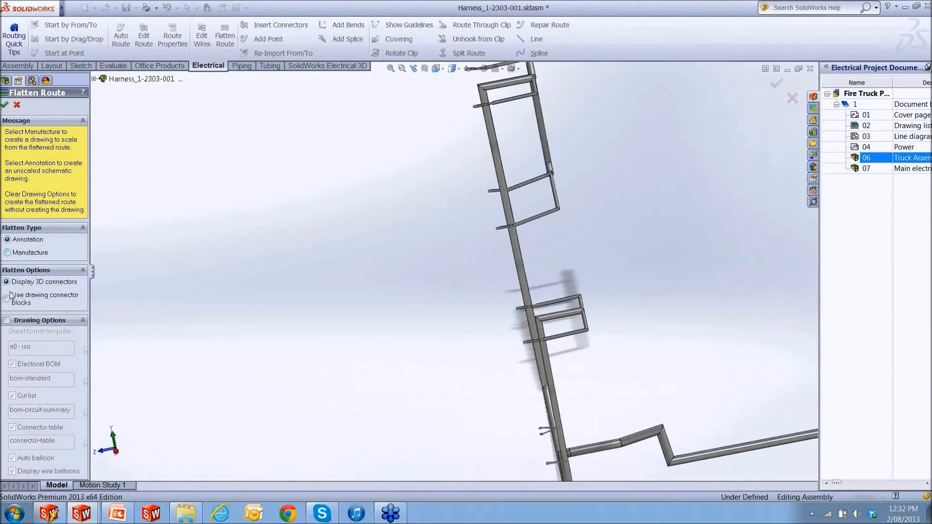
# Step: Flatten the harness as Annotation type with 3D connectors and create an a0-iso drawing with electrical BOM, cut list, connector table and balloons
pyautogui.click(7, 320)
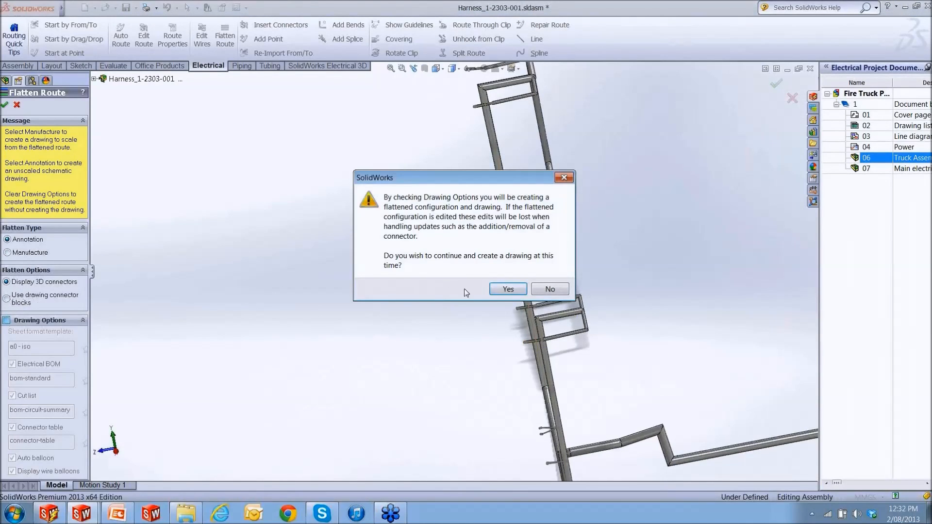
pyautogui.click(491, 289)
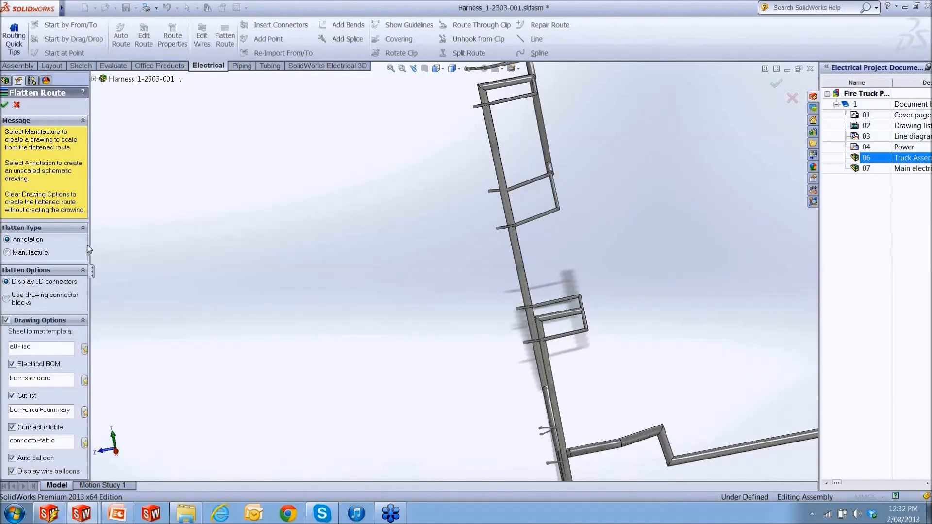
pyautogui.click(4, 105)
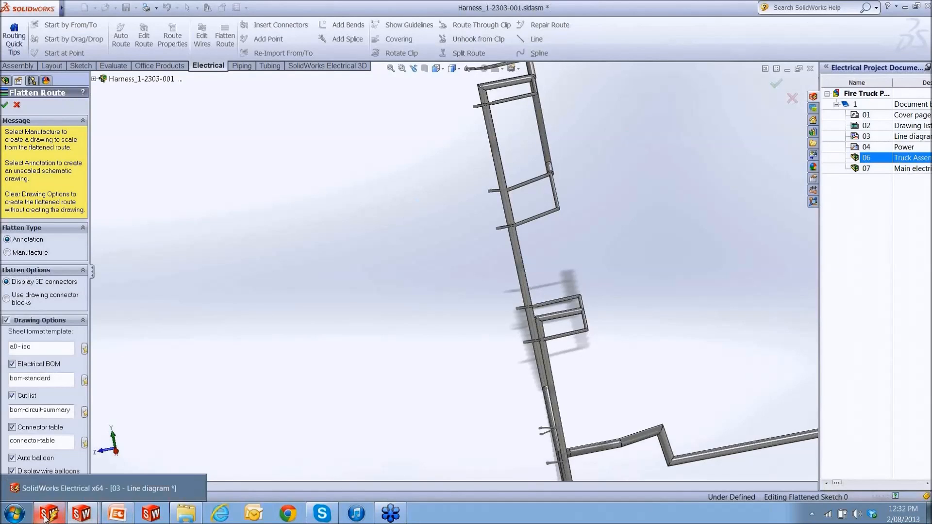
# Step: Switch to SolidWorks Electrical and open the symbols manager, filtering the library to line diagram symbols
pyautogui.moveTo(56, 513)
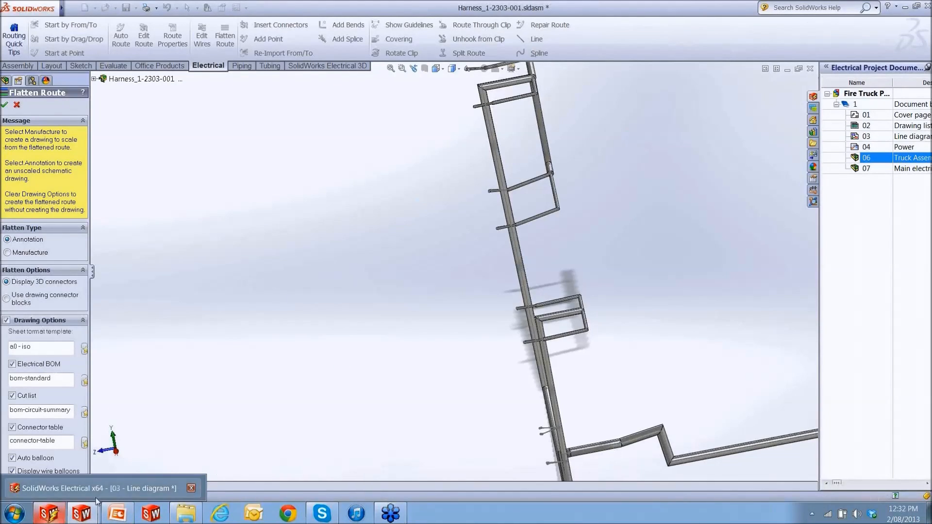
pyautogui.click(49, 513)
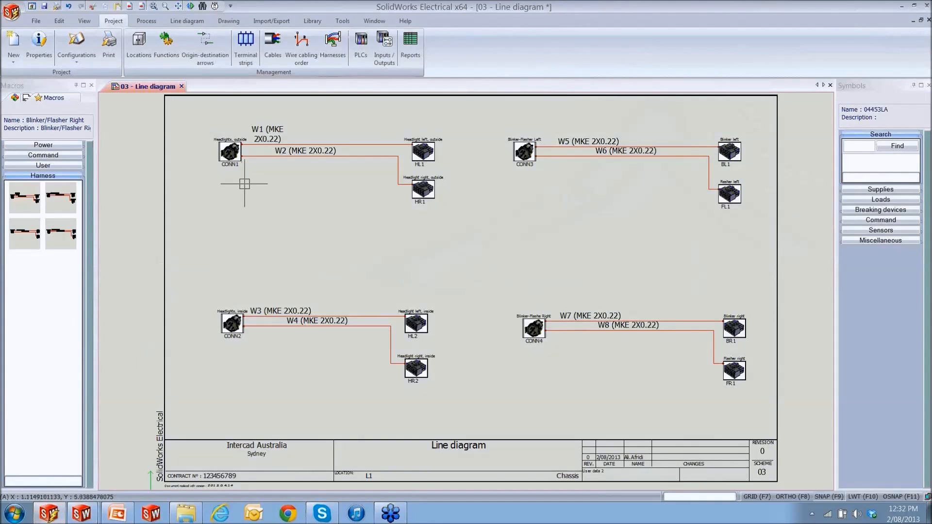
pyautogui.click(149, 22)
pyautogui.click(189, 21)
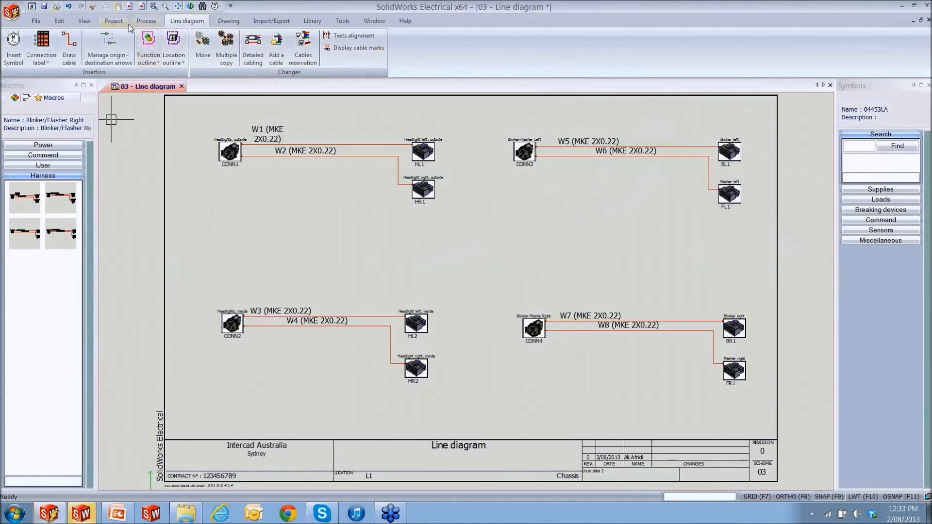
pyautogui.click(311, 21)
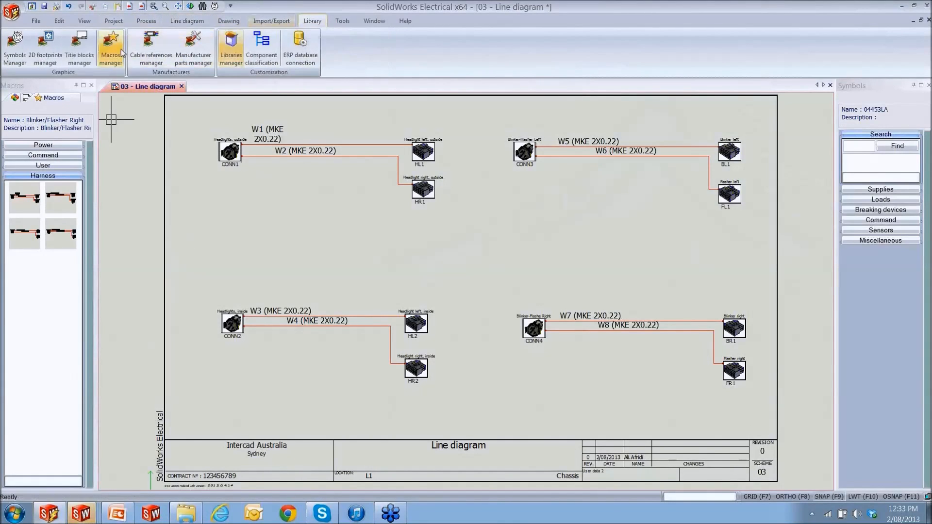
pyautogui.click(14, 54)
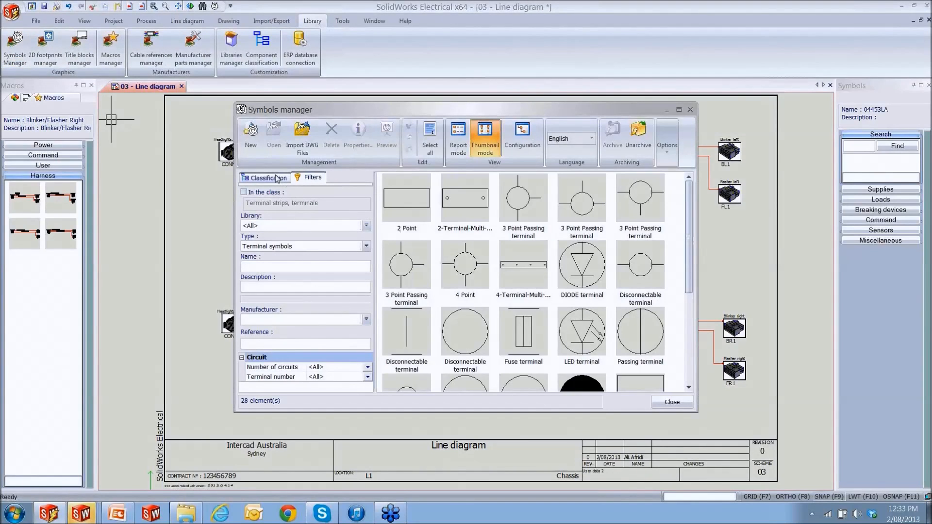
pyautogui.click(302, 247)
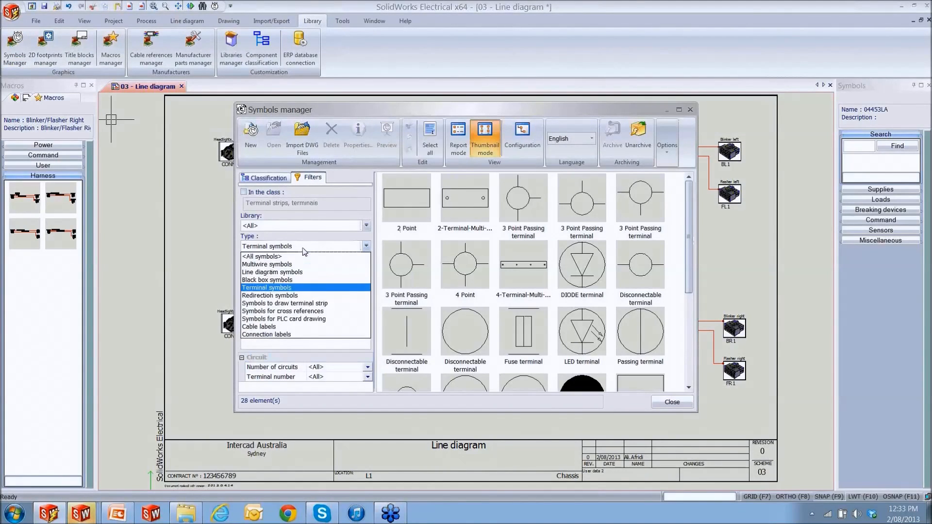
pyautogui.click(301, 273)
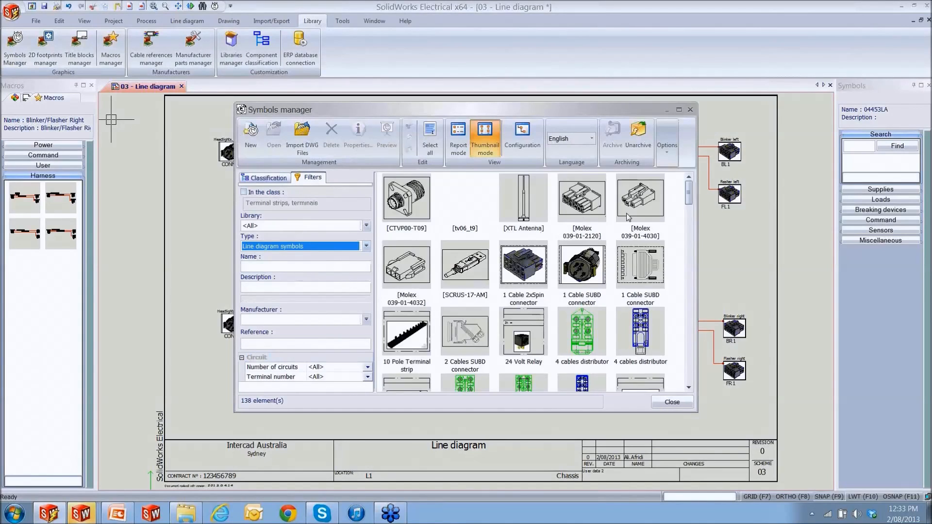
# Step: Duplicate the Emergency stop line diagram symbol with the large yellow ring in the symbol library
pyautogui.moveTo(684, 194); pyautogui.dragTo(684, 263)
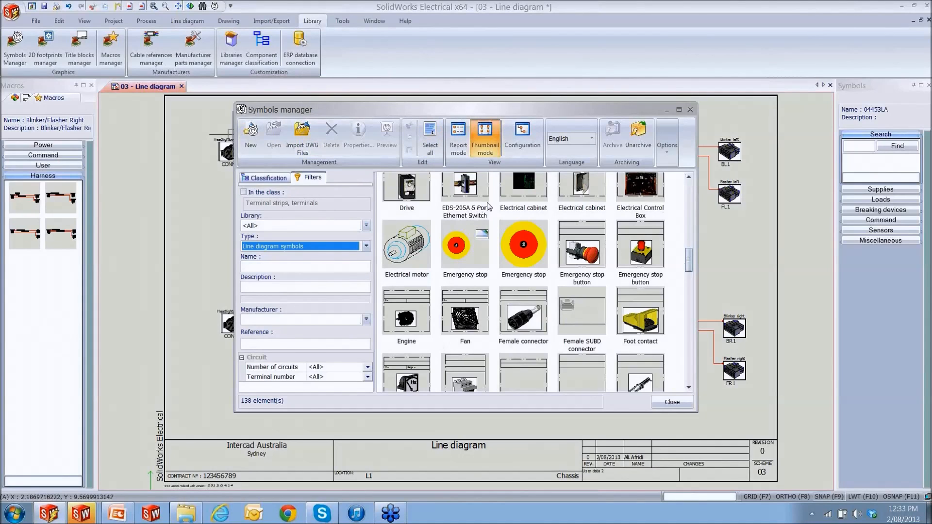
pyautogui.click(527, 265)
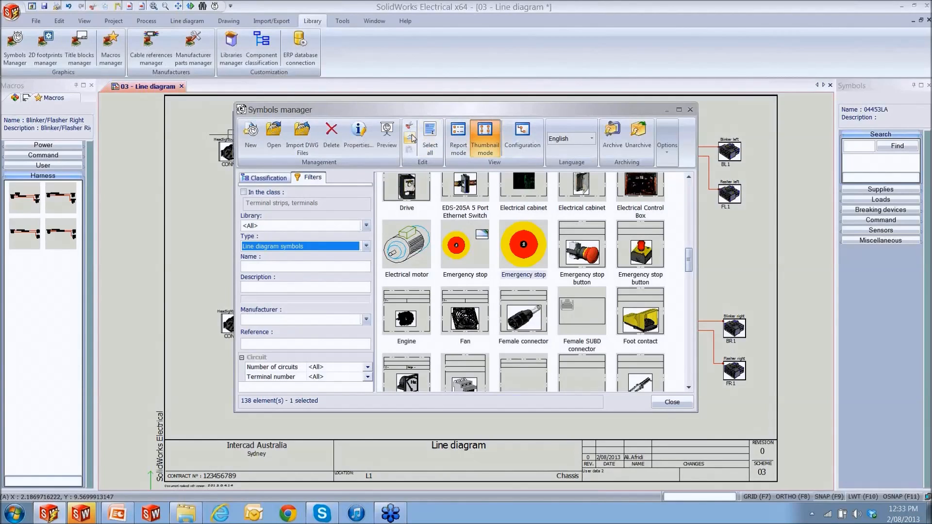
pyautogui.click(409, 153)
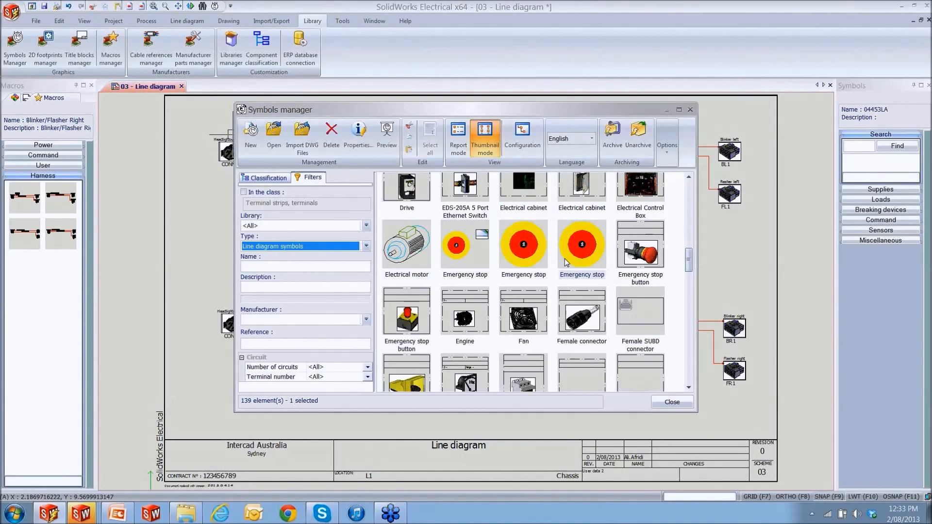
# Step: Close the symbols manager, switch to SolidWorks and accept adding a wire/cable length field to the harness drawing's BOM template
pyautogui.click(592, 261)
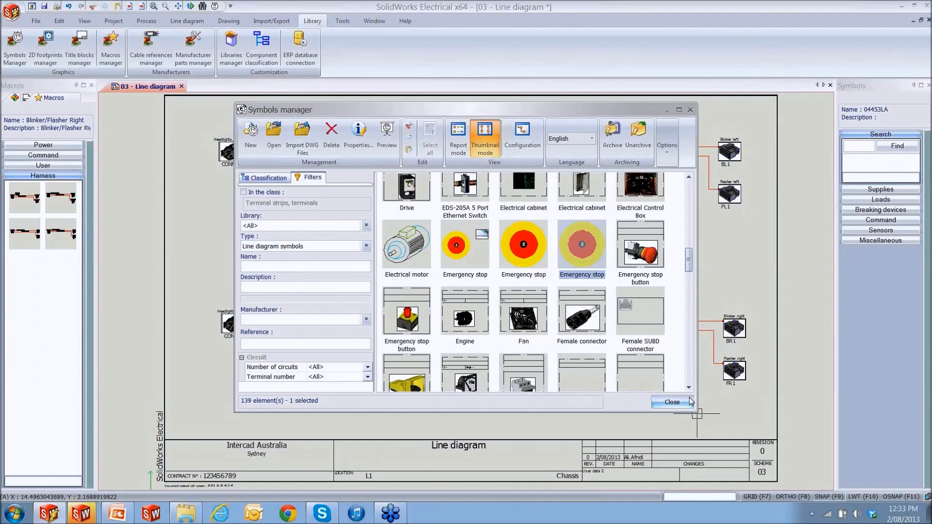
pyautogui.click(672, 402)
pyautogui.hotkey('alt', 'Tab')
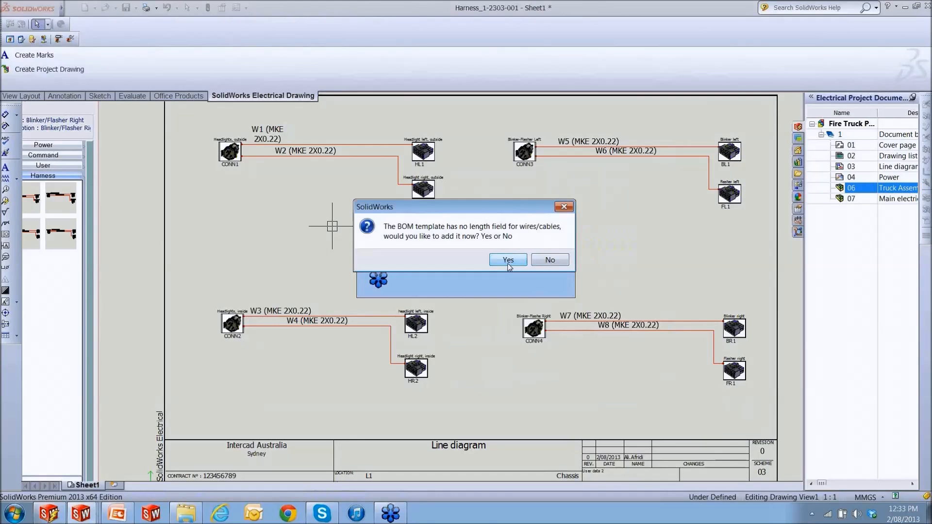
pyautogui.click(513, 260)
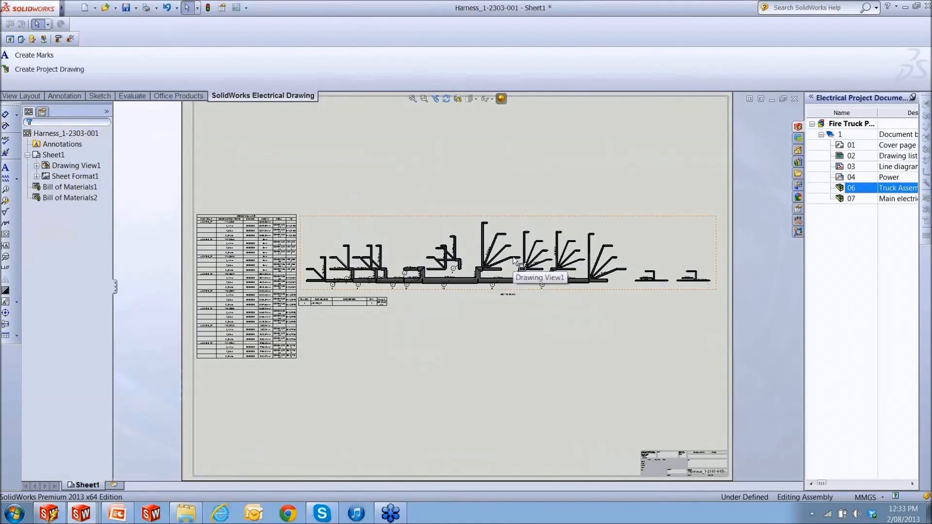
# Step: Examine the flattened harness drawing's circuit summary, BOM length column, segment lengths and balloons
pyautogui.scroll(-6, 513, 261)
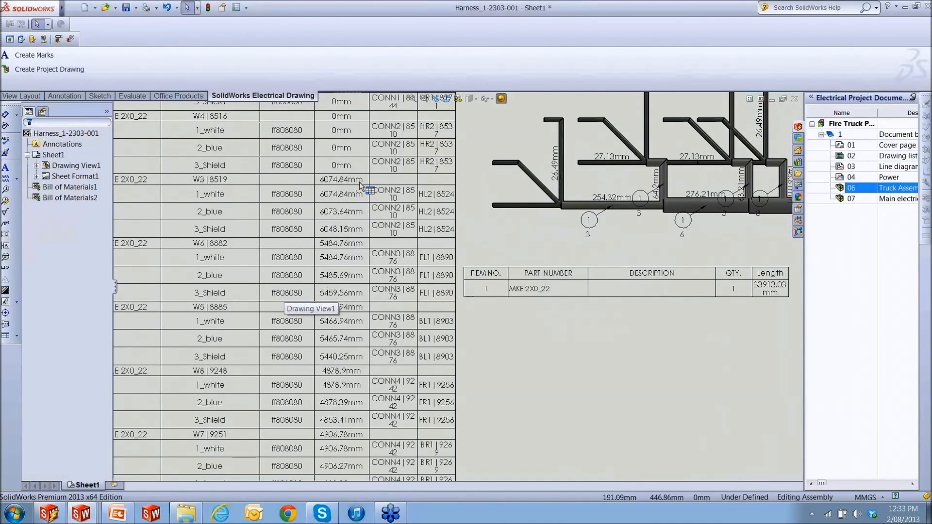
pyautogui.press('z')
pyautogui.hotkey('shift', 'z')
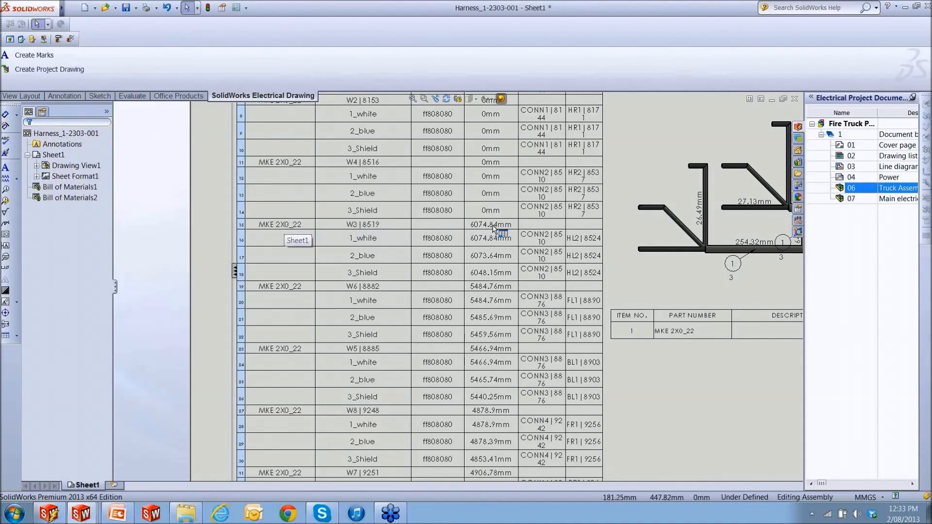
pyautogui.scroll(3, 694, 287)
pyautogui.scroll(-2, 664, 280)
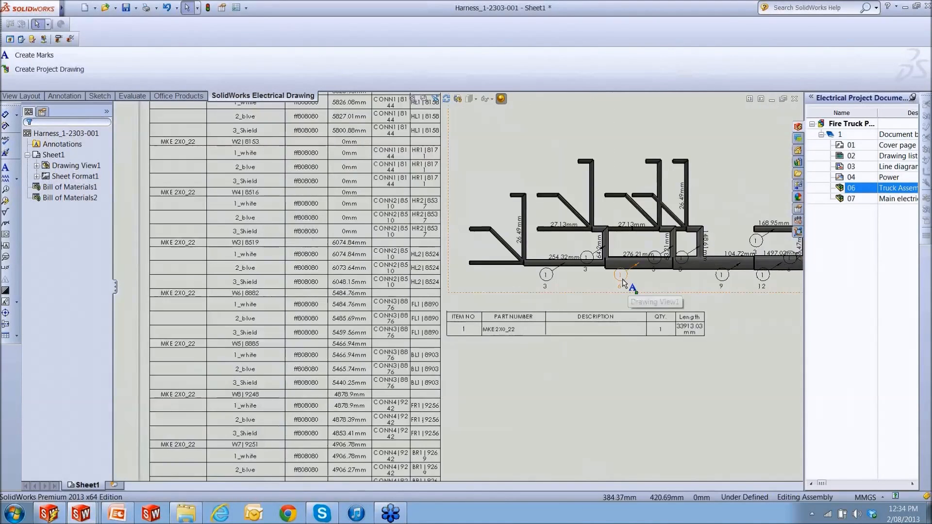
pyautogui.scroll(-5, 584, 245)
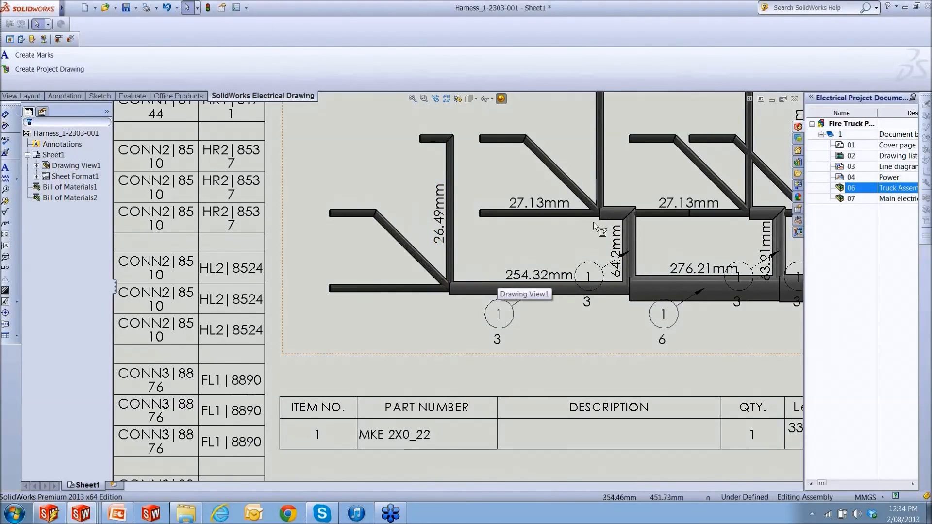
pyautogui.scroll(5, 607, 221)
pyautogui.scroll(-6, 730, 236)
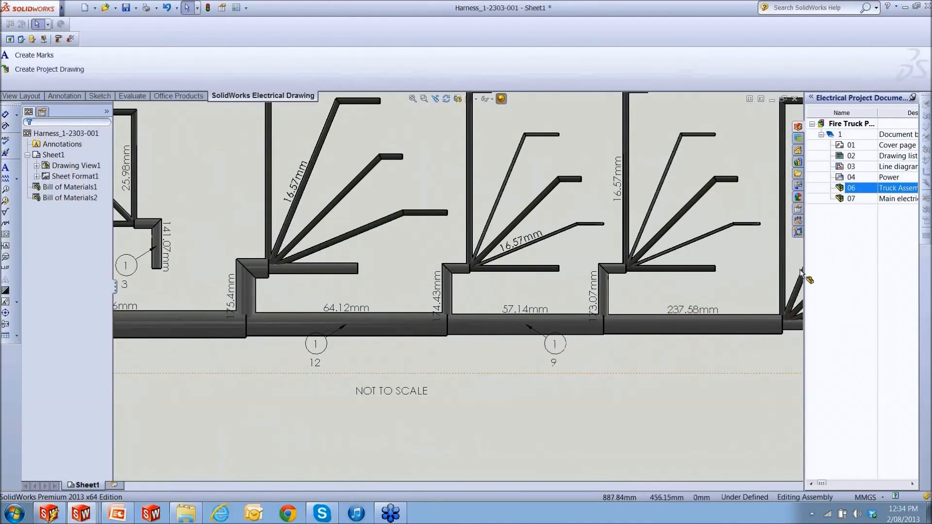
pyautogui.scroll(5, 553, 359)
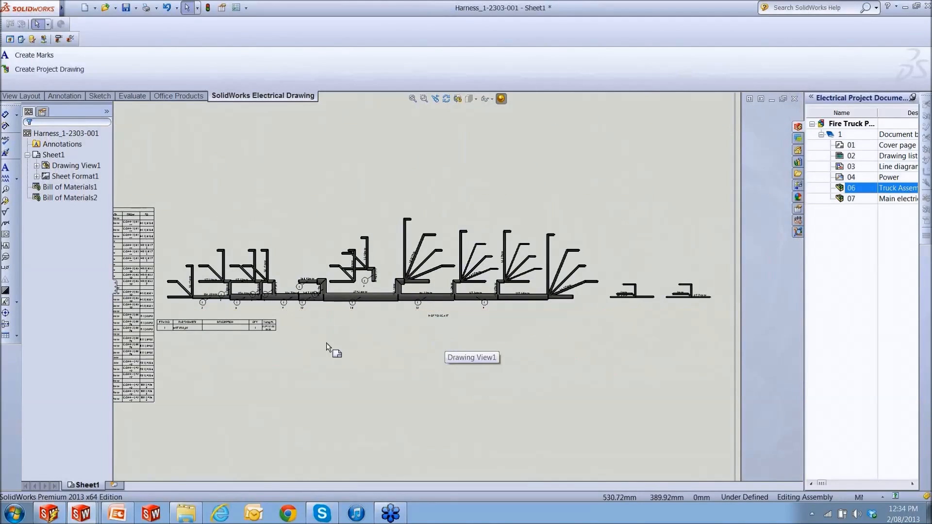
# Step: Add the flattened harness drawing to the electrical project as a project drawing
pyautogui.scroll(6, 345, 353)
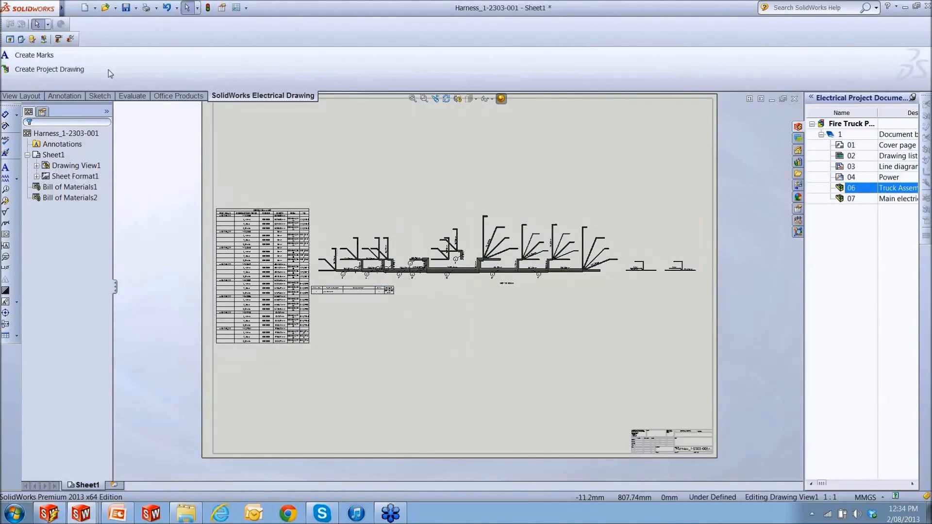
pyautogui.click(53, 72)
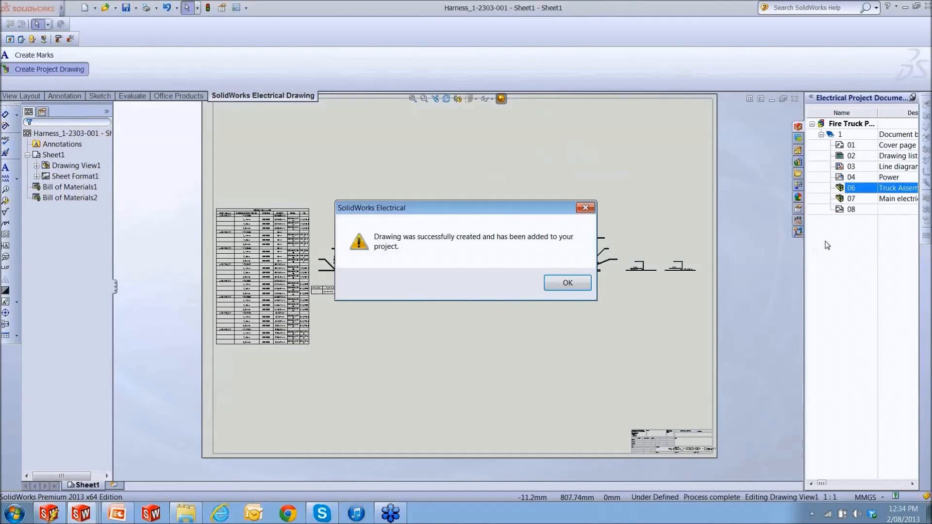
pyautogui.click(567, 285)
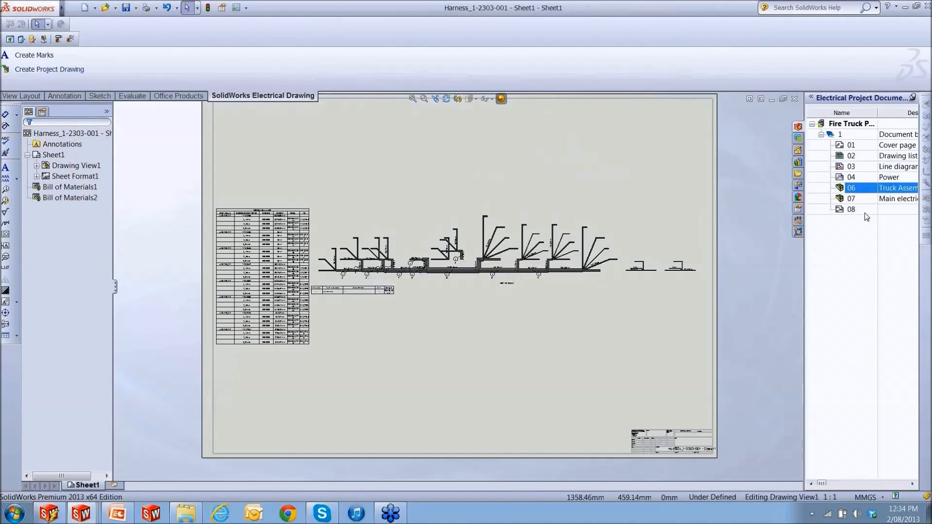
# Step: View project drawing 08 in the maximized viewer, check its tables and harness branches, and close it
pyautogui.doubleClick(864, 211)
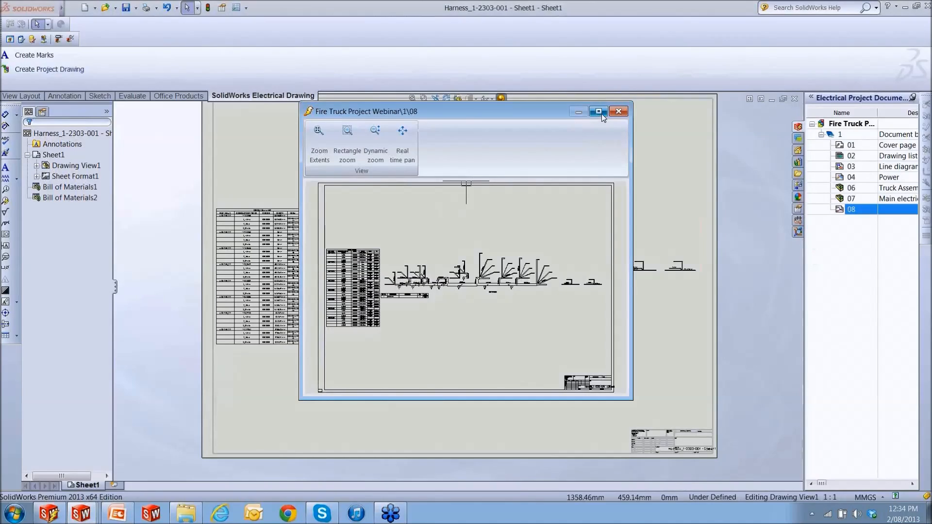
pyautogui.click(598, 112)
pyautogui.scroll(3, 495, 313)
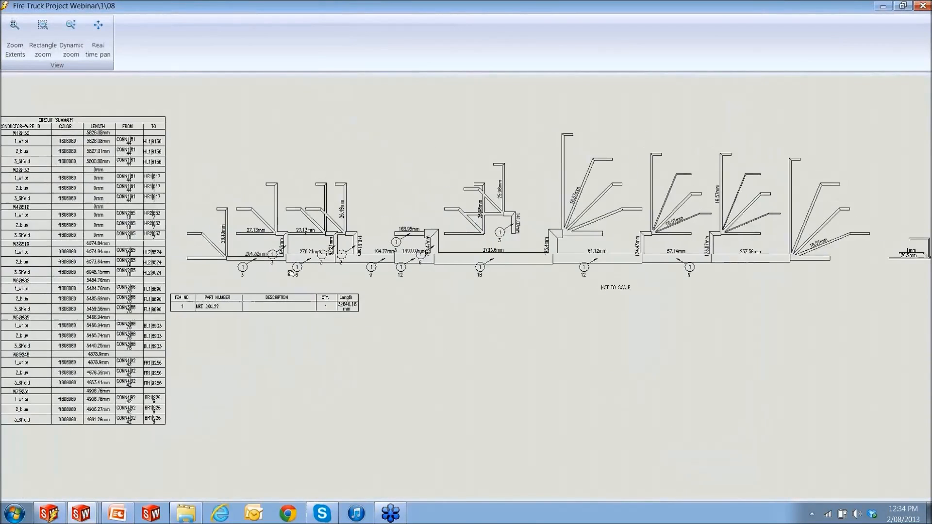
pyautogui.moveTo(180, 277); pyautogui.dragTo(289, 278, button='middle')
pyautogui.moveTo(528, 230); pyautogui.dragTo(352, 261, button='middle')
pyautogui.moveTo(735, 287); pyautogui.dragTo(620, 286, button='middle')
pyautogui.click(922, 5)
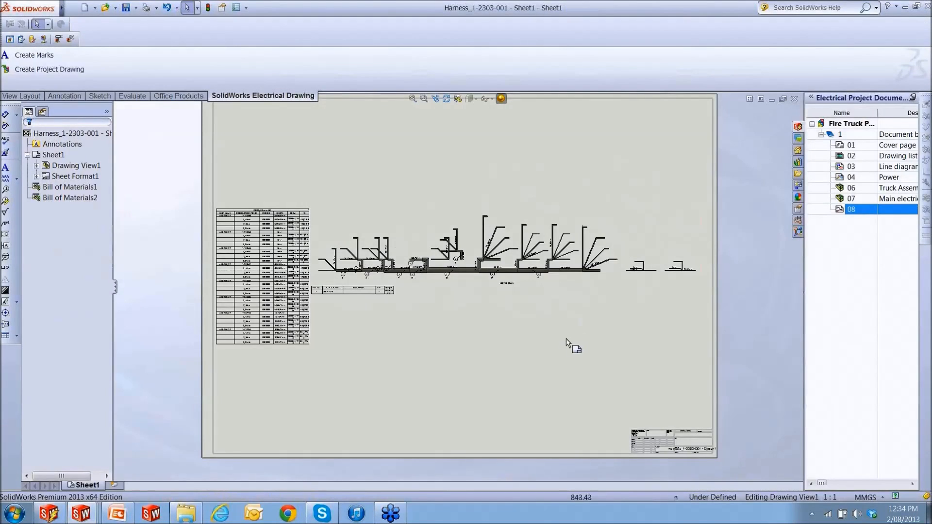
# Step: Switch to SolidWorks Electrical and open drawing 08 from the project's document book
pyautogui.hotkey('alt', 'Tab')
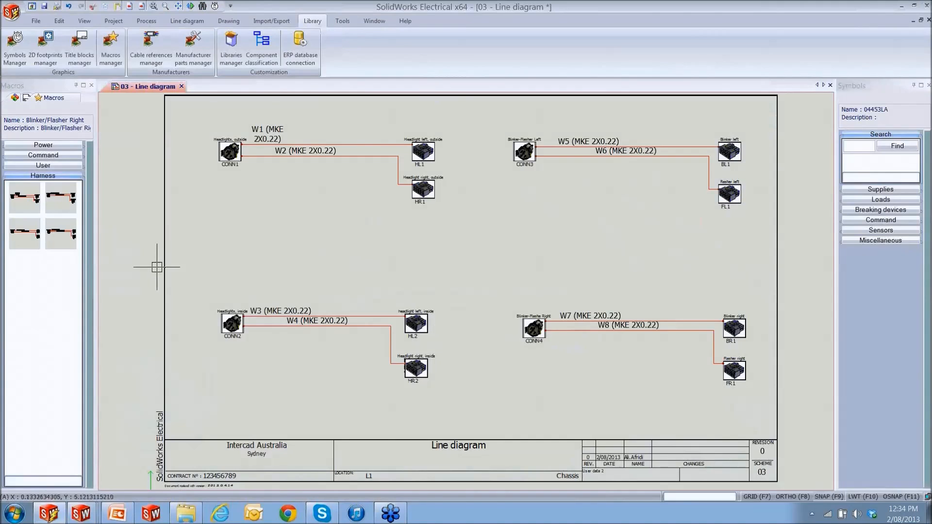
pyautogui.click(25, 98)
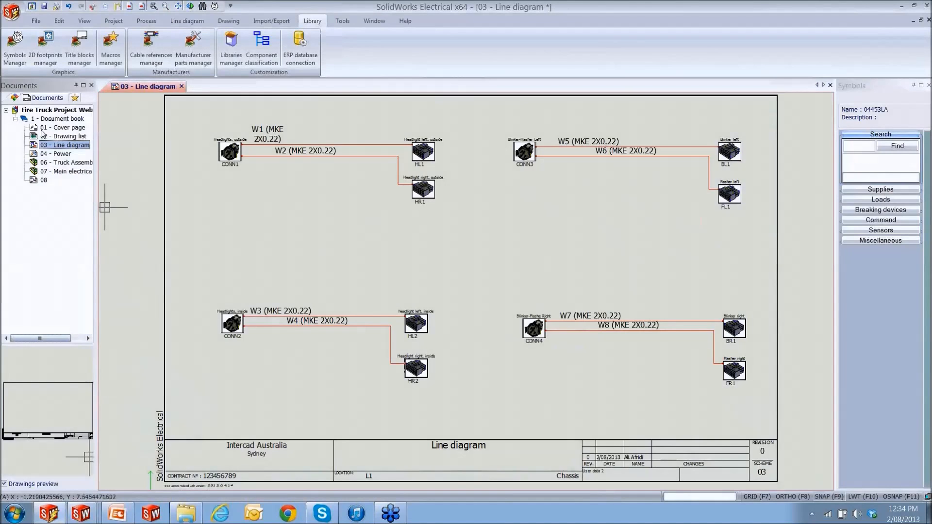
pyautogui.doubleClick(44, 181)
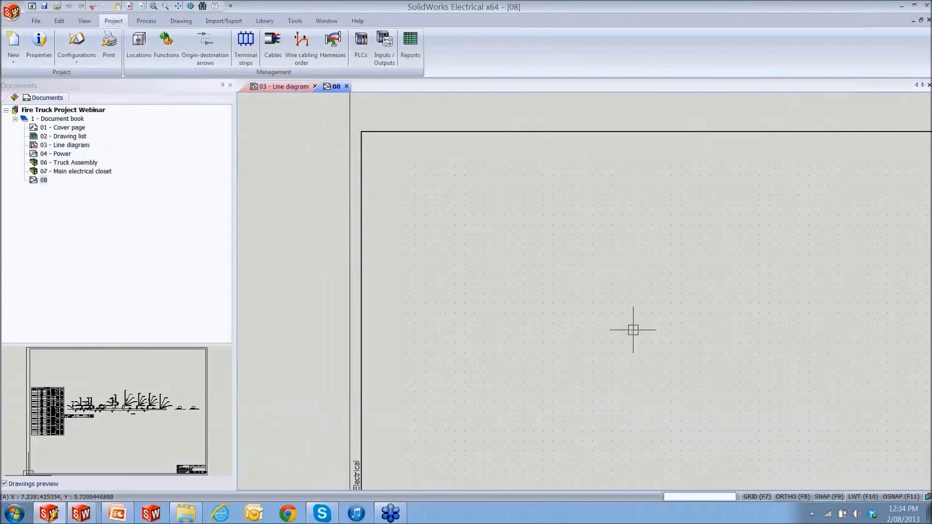
# Step: Examine the bill of materials table below the flattened harness in drawing 08, including its cable length entry
pyautogui.scroll(4, 615, 293)
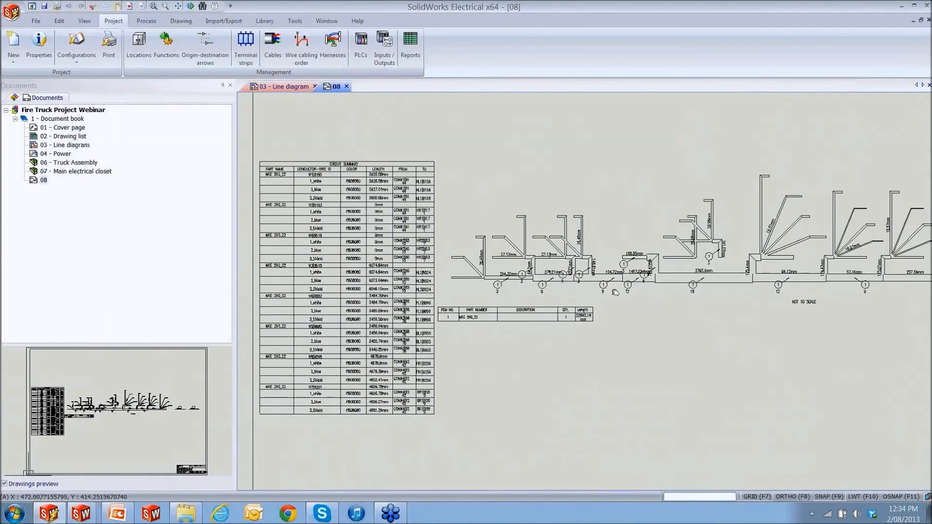
pyautogui.scroll(3, 470, 260)
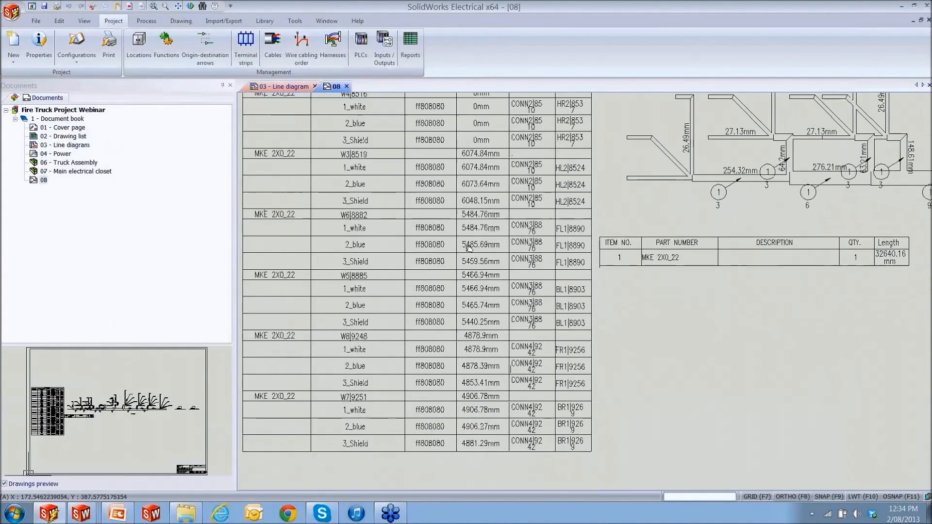
pyautogui.moveTo(656, 306); pyautogui.dragTo(339, 312, button='middle')
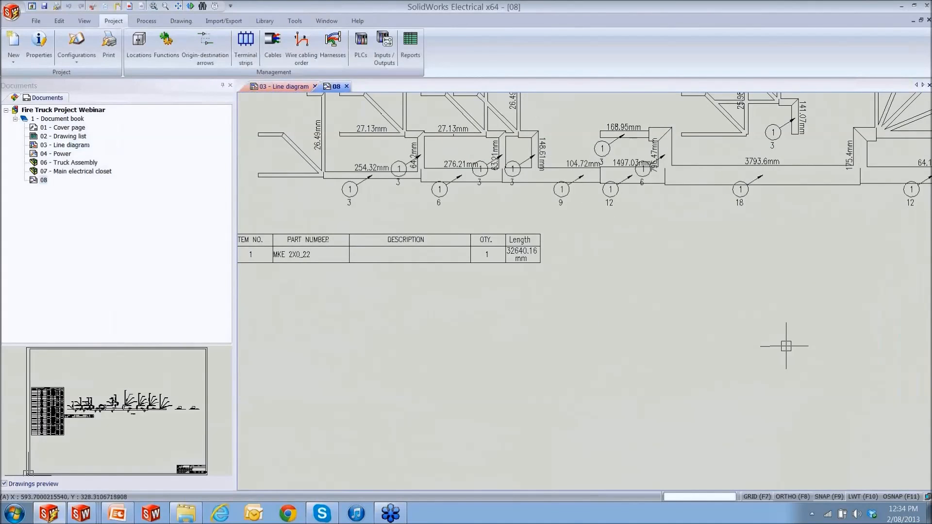
pyautogui.moveTo(786, 345)
pyautogui.mouseDown(button='middle')
pyautogui.moveTo(773, 339)
pyautogui.moveTo(568, 381)
pyautogui.moveTo(555, 366)
pyautogui.moveTo(873, 375)
pyautogui.mouseUp(button='middle')
pyautogui.scroll(1, 326, 324)
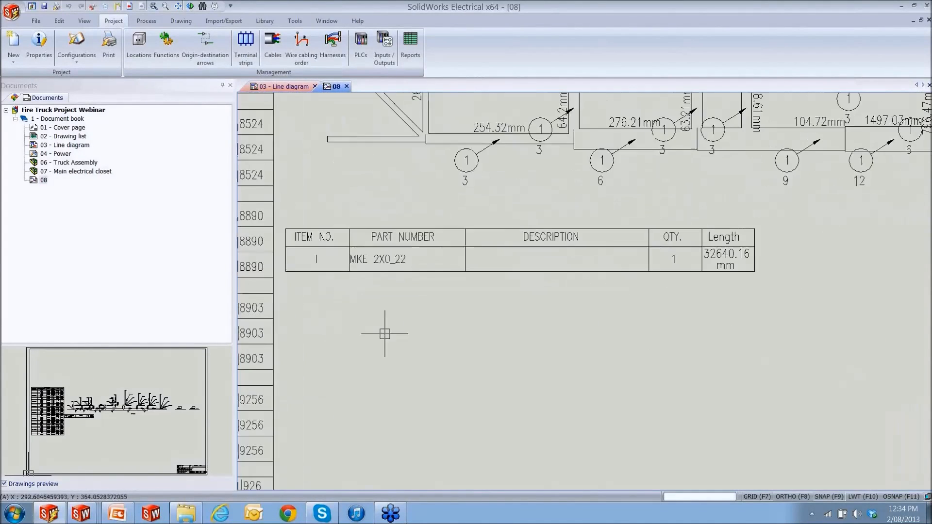
pyautogui.click(281, 206)
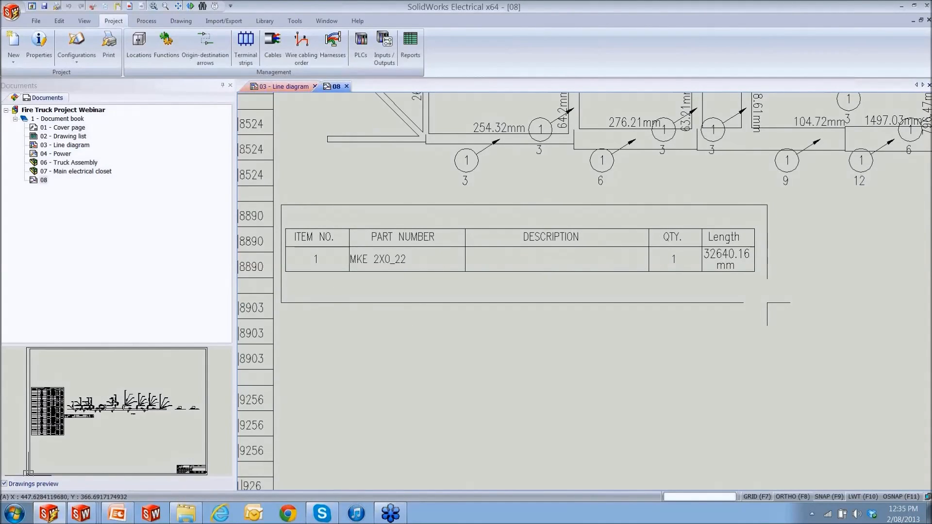
pyautogui.click(767, 303)
pyautogui.press('Escape')
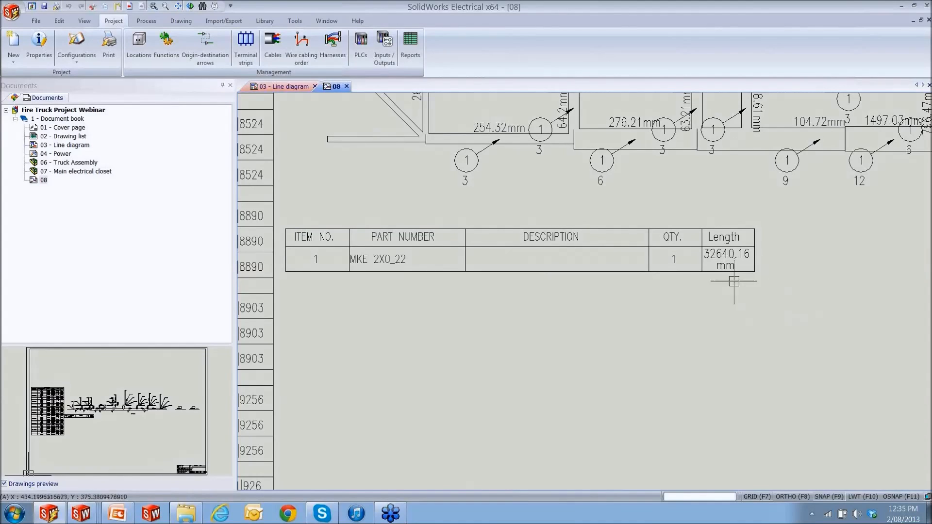
# Step: Review the circuit summary's wire lengths and connector endpoints alongside the flattened harness branches in drawing 08
pyautogui.moveTo(568, 343); pyautogui.dragTo(769, 318, button='middle')
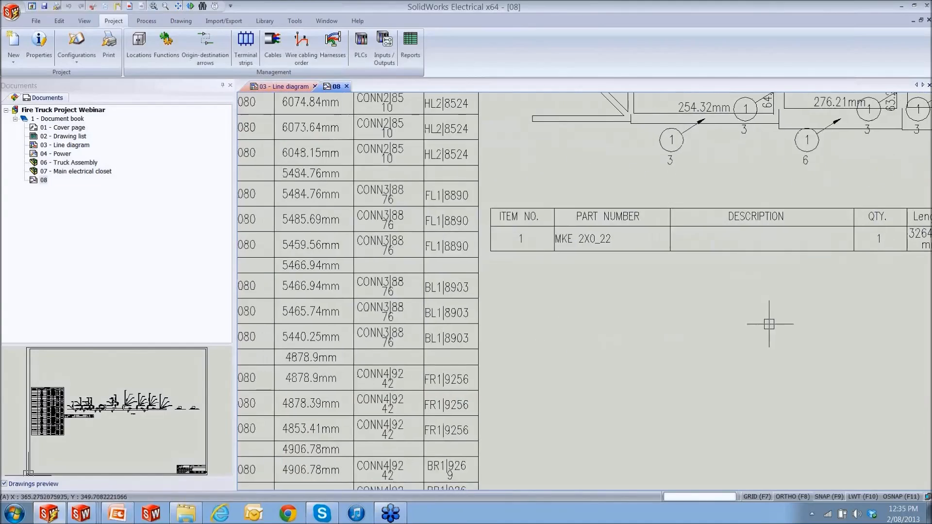
pyautogui.moveTo(594, 326)
pyautogui.mouseDown(button='middle')
pyautogui.moveTo(599, 360)
pyautogui.moveTo(816, 361)
pyautogui.mouseUp(button='middle')
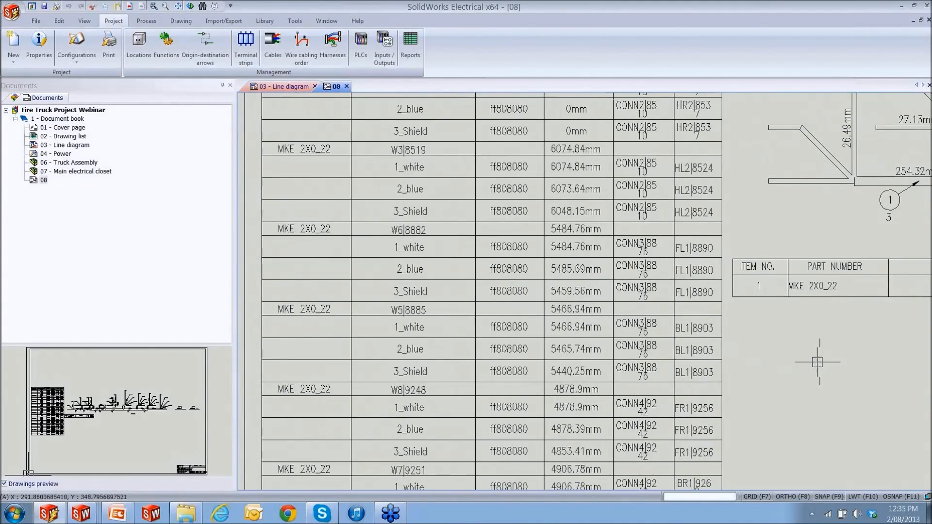
pyautogui.moveTo(745, 198); pyautogui.dragTo(551, 286, button='middle')
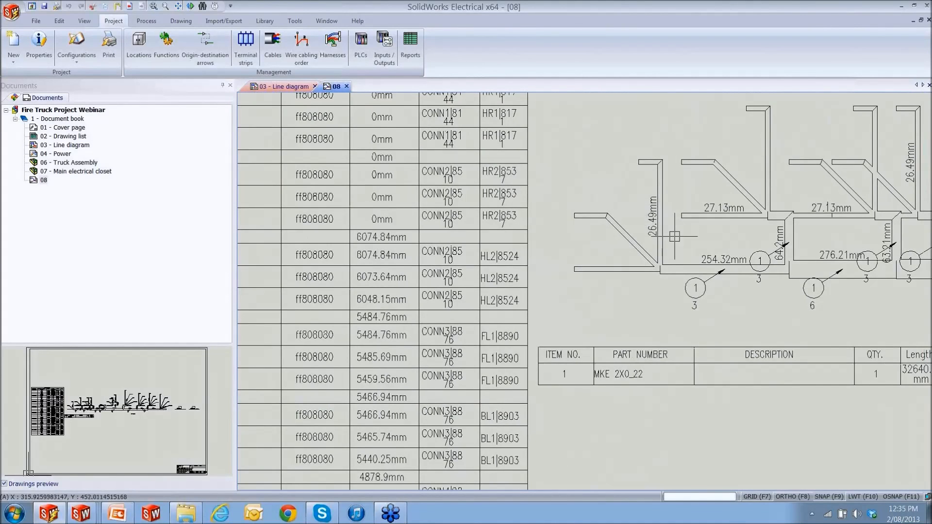
pyautogui.moveTo(735, 260); pyautogui.dragTo(563, 271, button='middle')
pyautogui.moveTo(760, 270); pyautogui.dragTo(553, 288, button='middle')
pyautogui.scroll(-2, 643, 295)
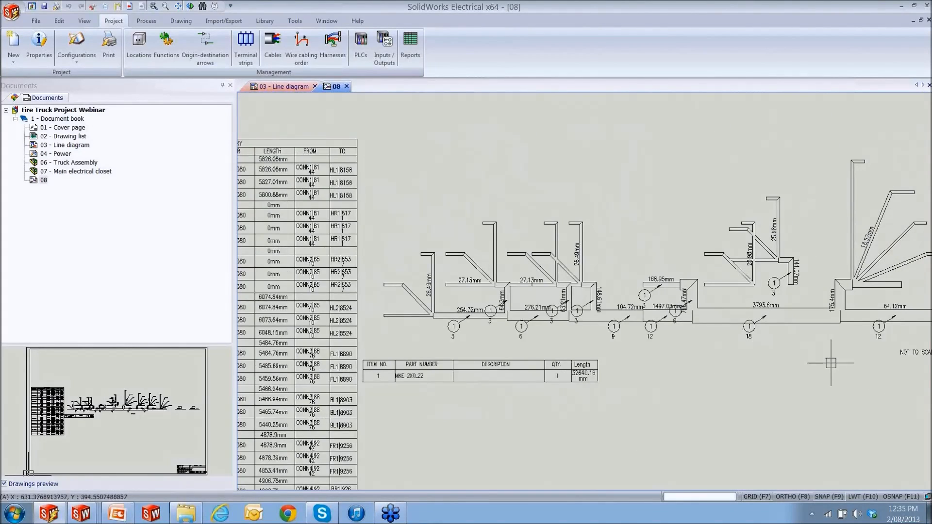
pyautogui.scroll(-1, 753, 399)
pyautogui.moveTo(753, 399)
pyautogui.mouseDown(button='middle')
pyautogui.moveTo(586, 323)
pyautogui.moveTo(601, 308)
pyautogui.mouseUp(button='middle')
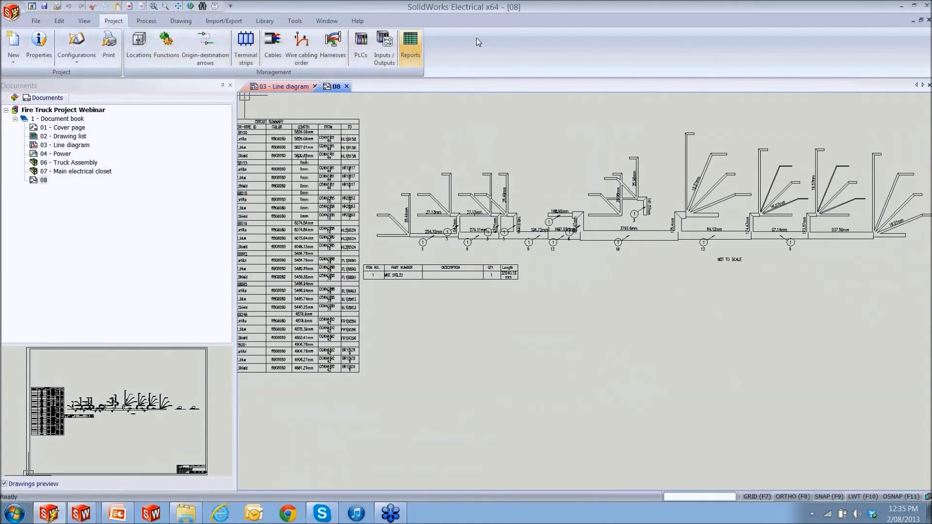
# Step: Create a folder in the document book with the English description Reports and automatic mark numbering
pyautogui.click(410, 43)
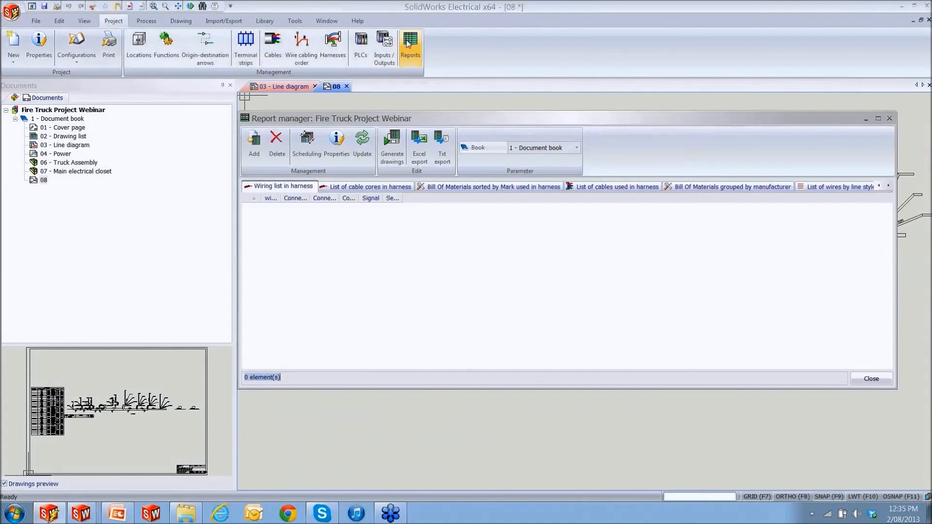
pyautogui.click(891, 118)
pyautogui.click(57, 119)
pyautogui.rightClick(59, 120)
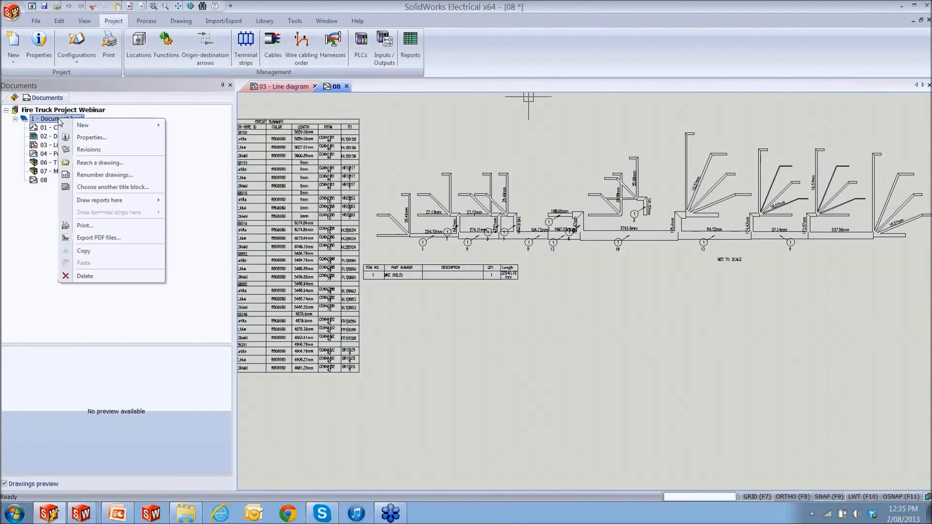
pyautogui.moveTo(83, 125)
pyautogui.click(238, 125)
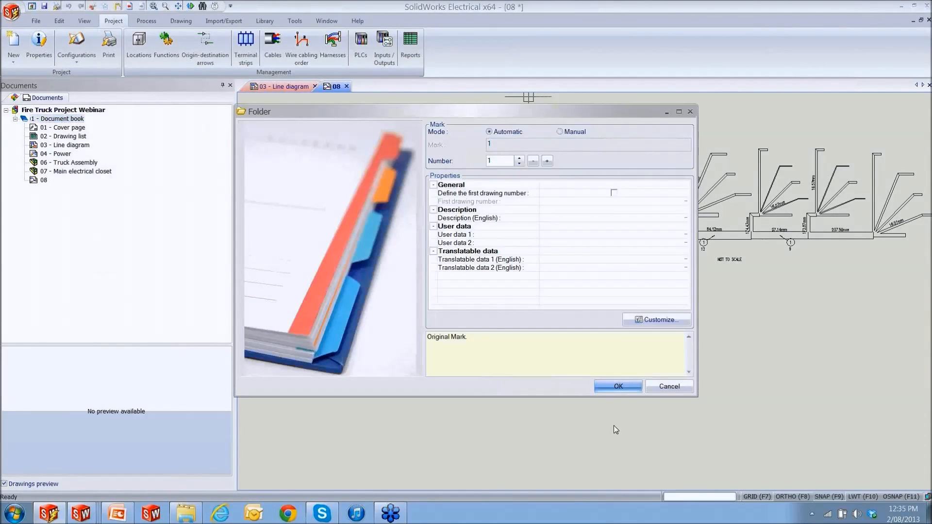
pyautogui.click(580, 219)
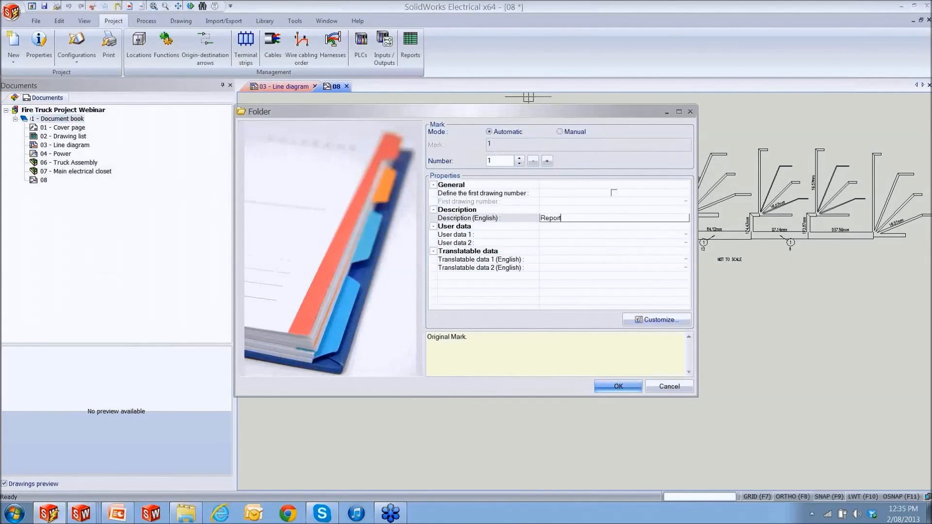
pyautogui.press('Return')
pyautogui.press('Return')
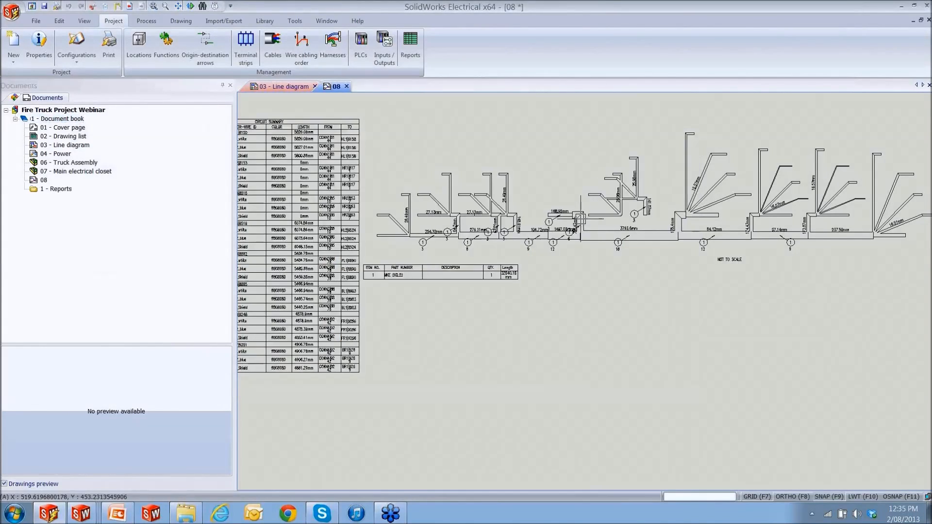
# Step: Generate all project reports inside the Reports folder of the document book and expand the folder
pyautogui.rightClick(54, 192)
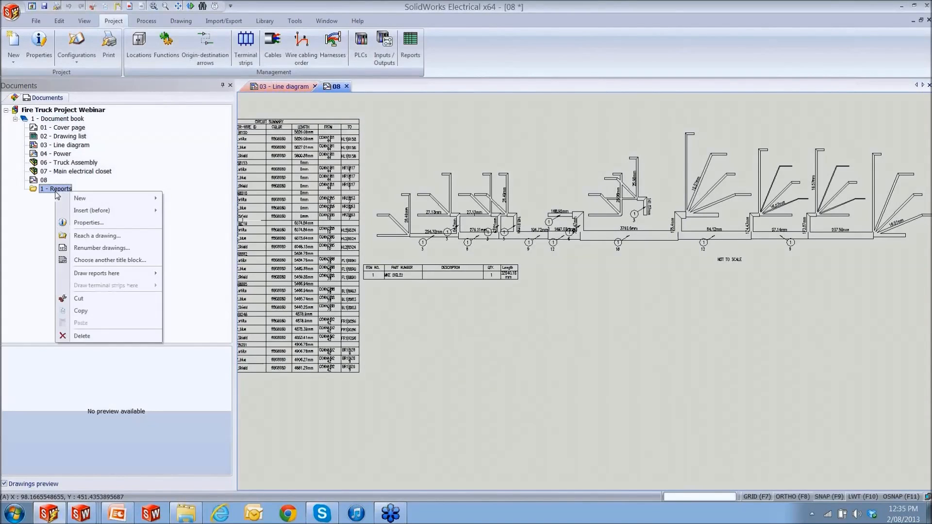
pyautogui.moveTo(83, 201)
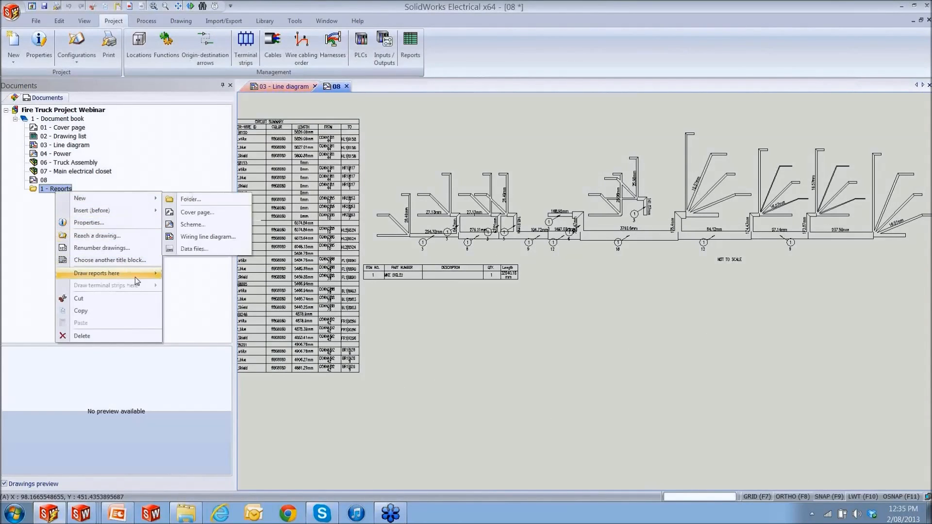
pyautogui.moveTo(137, 274)
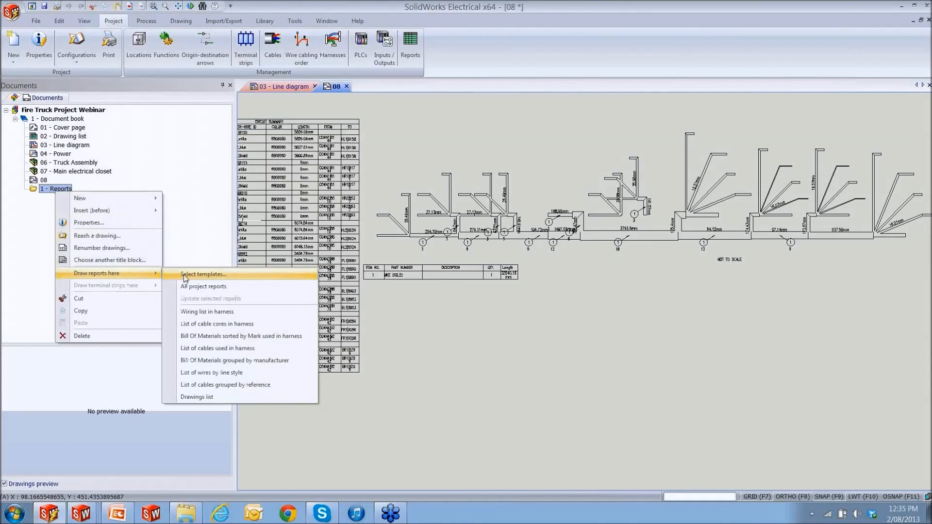
pyautogui.click(195, 287)
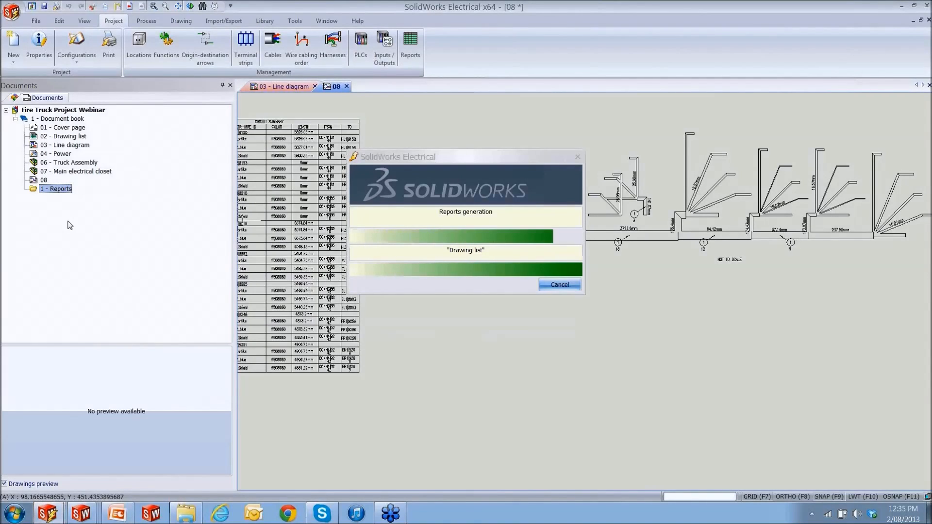
pyautogui.click(24, 177)
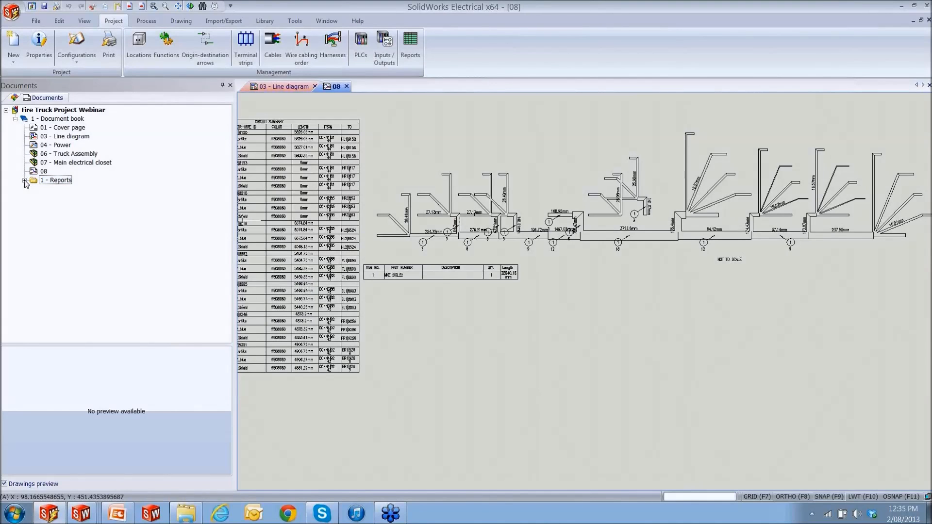
pyautogui.click(24, 181)
# Step: Open the 02 - Drawing list report, look over its table and close it
pyautogui.click(67, 189)
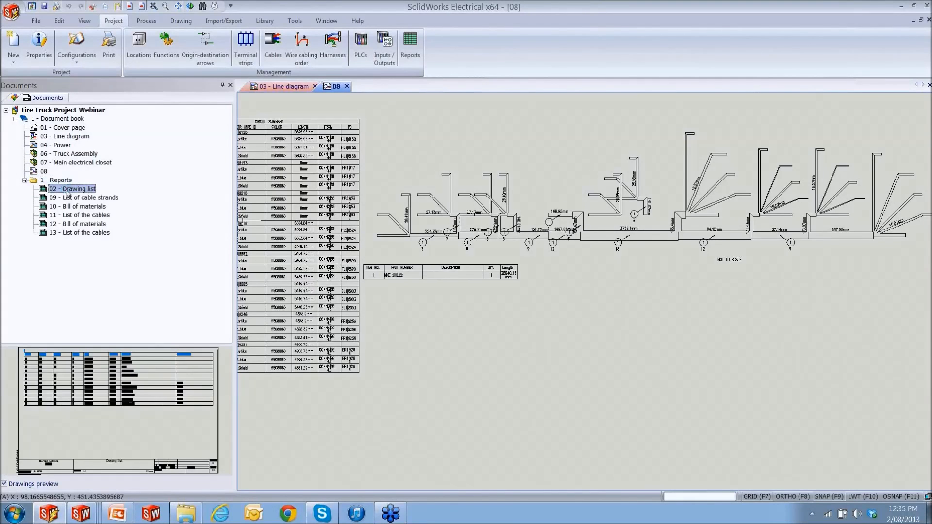
pyautogui.doubleClick(67, 191)
pyautogui.moveTo(342, 237)
pyautogui.mouseDown(button='middle')
pyautogui.moveTo(480, 219)
pyautogui.moveTo(568, 194)
pyautogui.moveTo(738, 187)
pyautogui.moveTo(774, 173)
pyautogui.mouseUp(button='middle')
pyautogui.click(422, 87)
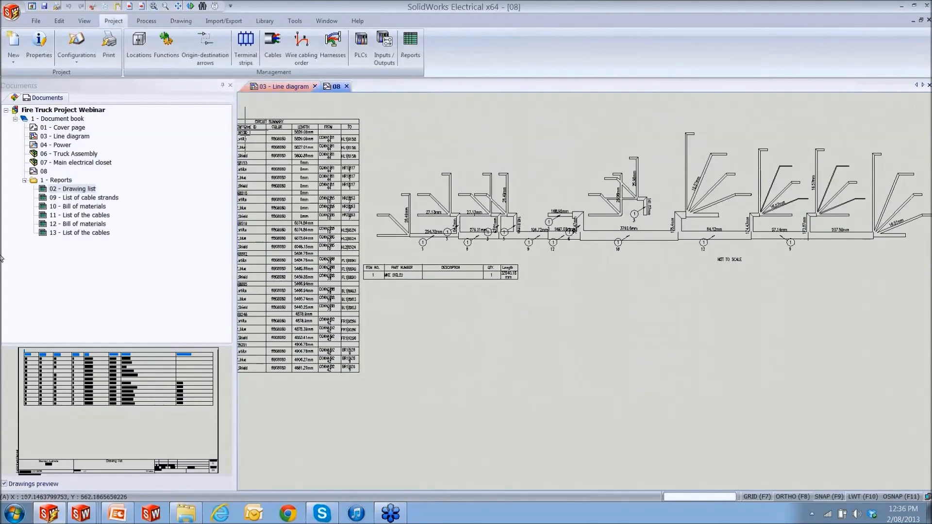
# Step: Review the cable cores, origins and destinations in the 09 - List of cable strands report and close it
pyautogui.doubleClick(84, 198)
pyautogui.moveTo(422, 262)
pyautogui.mouseDown(button='middle')
pyautogui.moveTo(490, 281)
pyautogui.moveTo(505, 317)
pyautogui.mouseUp(button='middle')
pyautogui.scroll(2, 334, 223)
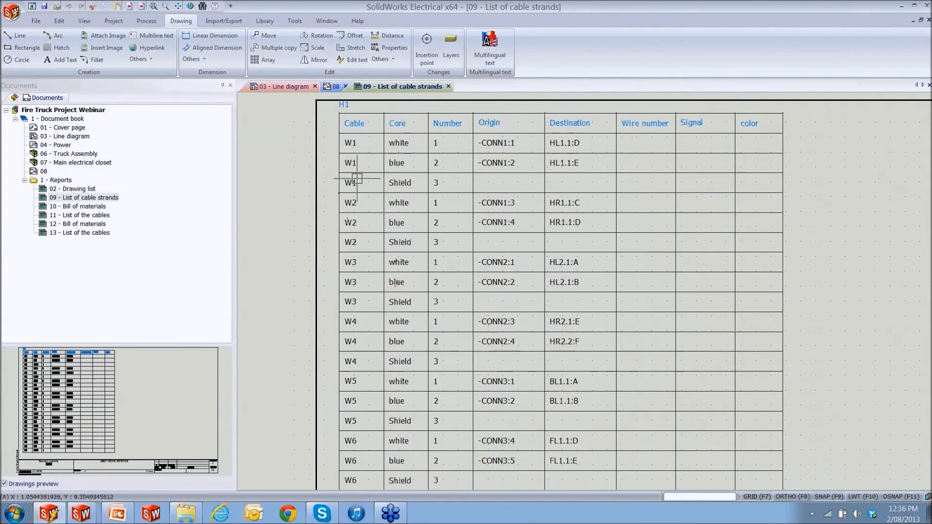
pyautogui.click(448, 86)
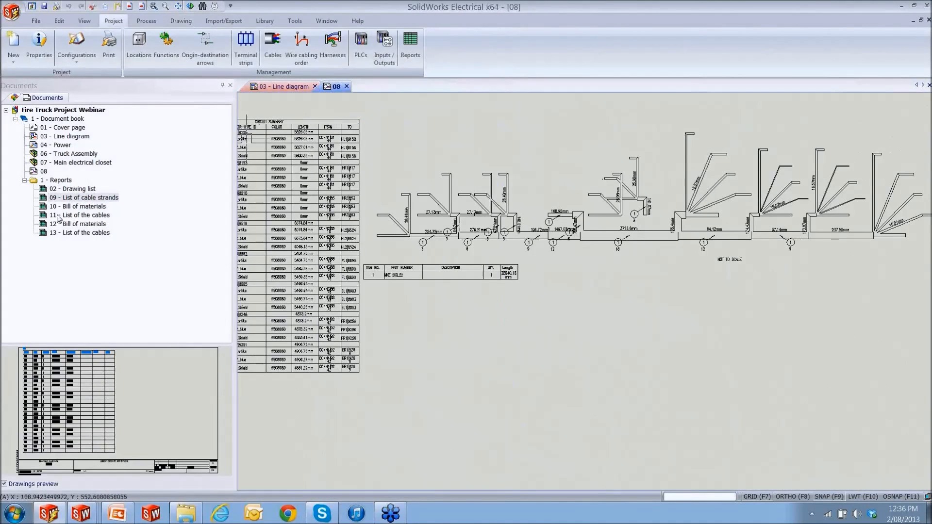
# Step: Review the connector marks, manufacturers and references in the 10 - Bill of materials report and close it
pyautogui.doubleClick(70, 209)
pyautogui.scroll(3, 486, 332)
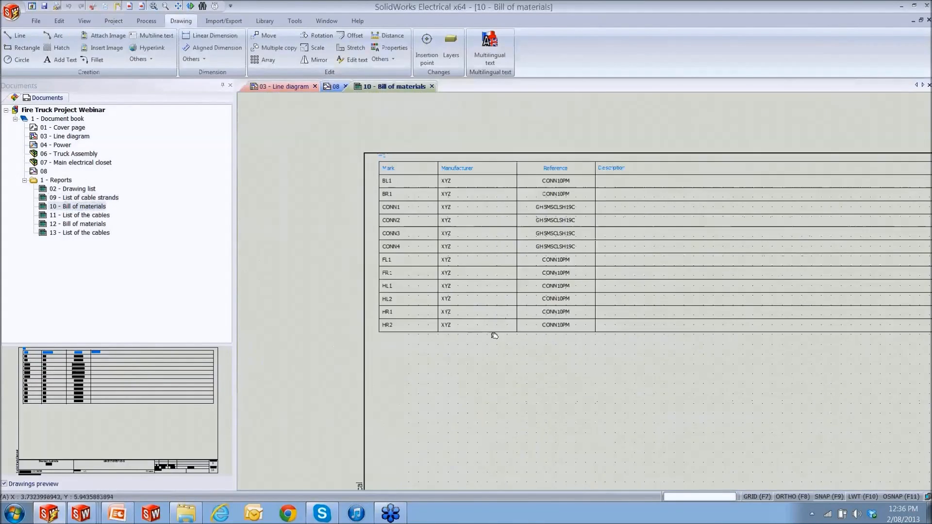
pyautogui.scroll(3, 414, 304)
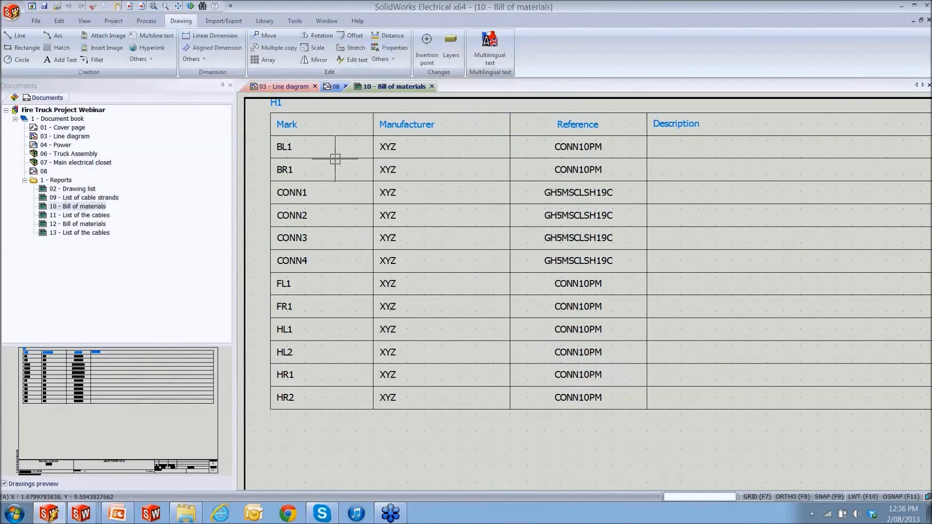
pyautogui.click(432, 86)
# Step: Examine the cable lengths in metres, manufacturers and references in the 11 - List of the cables report and close it
pyautogui.doubleClick(91, 218)
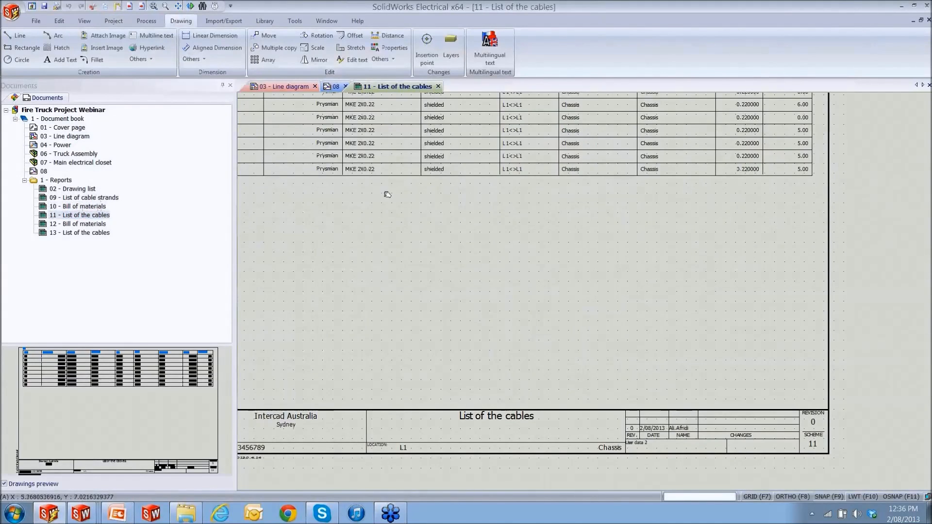
pyautogui.scroll(2, 454, 291)
pyautogui.scroll(3, 834, 245)
pyautogui.moveTo(804, 241); pyautogui.dragTo(554, 257, button='middle')
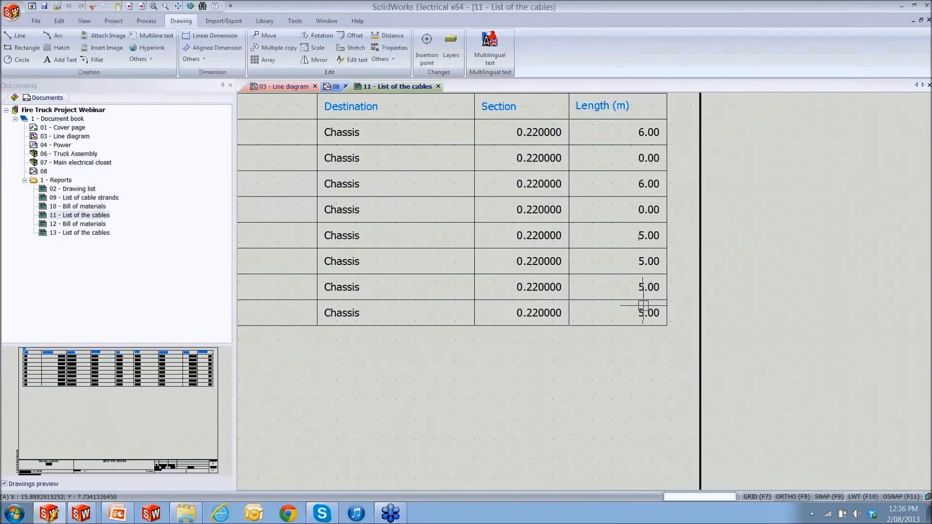
pyautogui.moveTo(533, 332)
pyautogui.mouseDown(button='middle')
pyautogui.moveTo(774, 318)
pyautogui.moveTo(922, 329)
pyautogui.mouseUp(button='middle')
pyautogui.moveTo(583, 347)
pyautogui.mouseDown(button='middle')
pyautogui.moveTo(766, 377)
pyautogui.moveTo(773, 388)
pyautogui.mouseUp(button='middle')
pyautogui.moveTo(569, 389); pyautogui.dragTo(712, 385, button='middle')
pyautogui.moveTo(501, 319); pyautogui.dragTo(635, 339, button='middle')
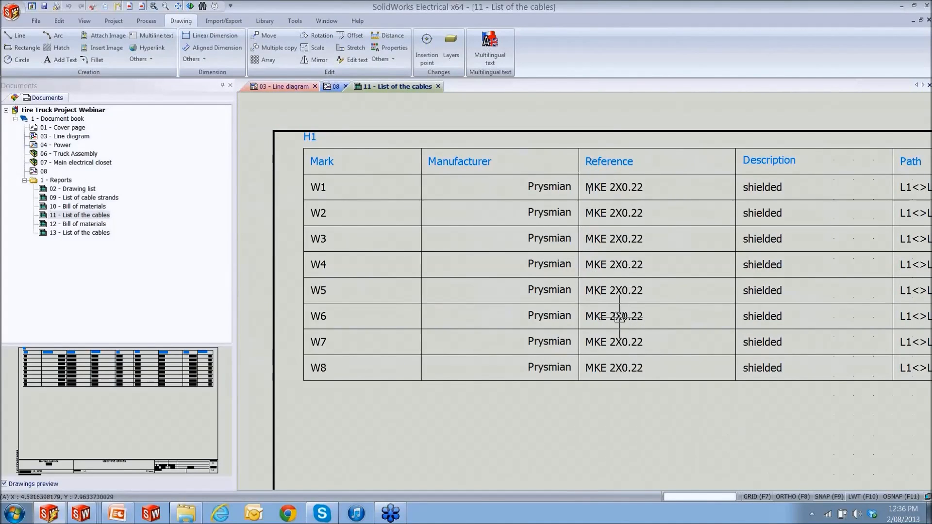
pyautogui.click(438, 87)
# Step: Examine the cable lengths in inches and their total in the 13 - List of the cables report and close it
pyautogui.click(95, 234)
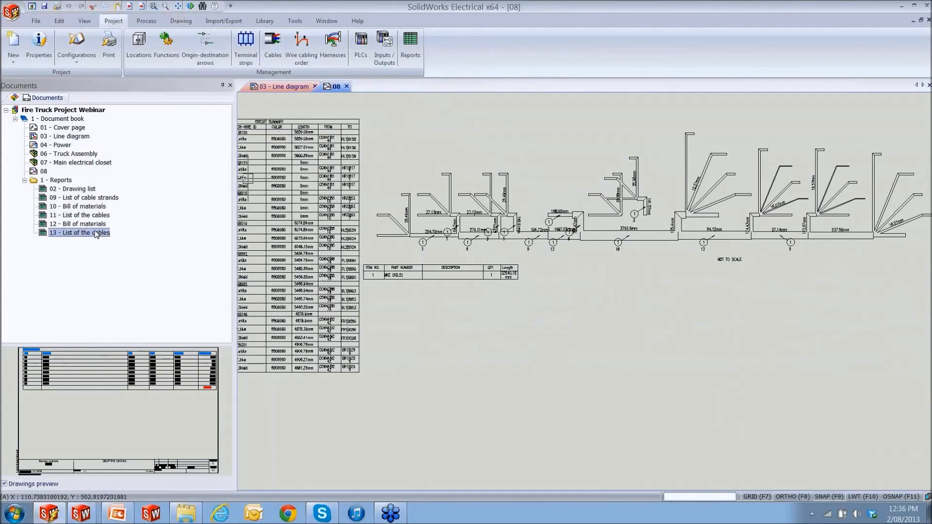
pyautogui.doubleClick(96, 235)
pyautogui.moveTo(726, 315); pyautogui.dragTo(771, 403, button='middle')
pyautogui.scroll(2, 846, 355)
pyautogui.moveTo(837, 312); pyautogui.dragTo(824, 391, button='middle')
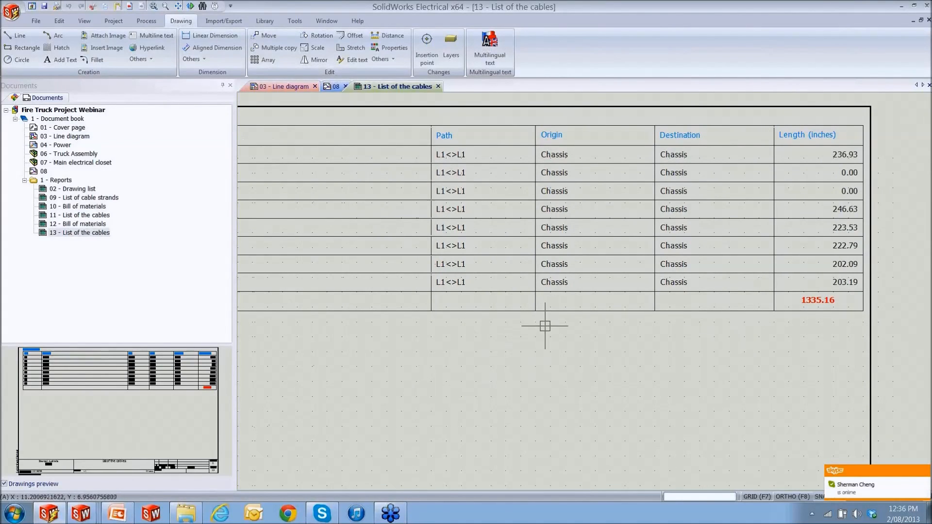
pyautogui.scroll(-1, 447, 369)
pyautogui.moveTo(447, 368)
pyautogui.mouseDown(button='middle')
pyautogui.moveTo(770, 329)
pyautogui.moveTo(755, 349)
pyautogui.mouseUp(button='middle')
pyautogui.click(437, 87)
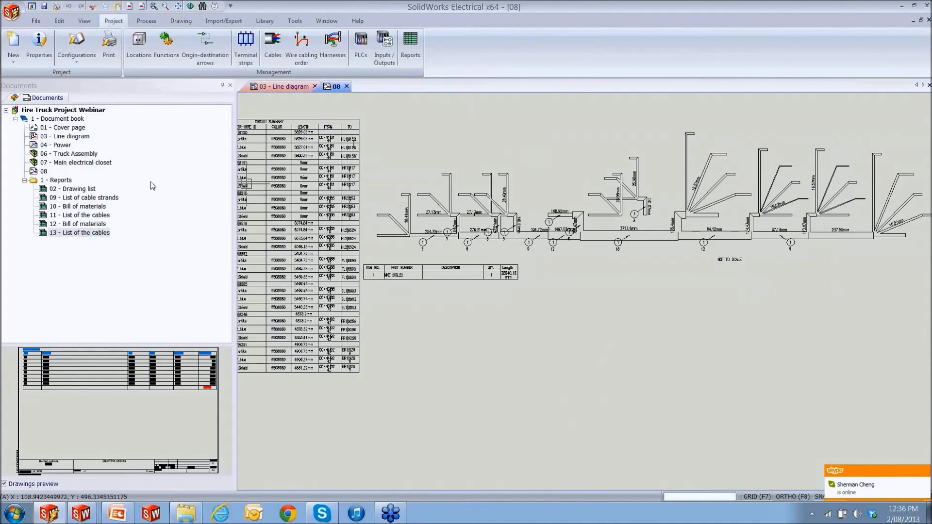
# Step: Collapse the Reports folder and the document book, and close drawing 08 to return to the line diagram
pyautogui.click(25, 180)
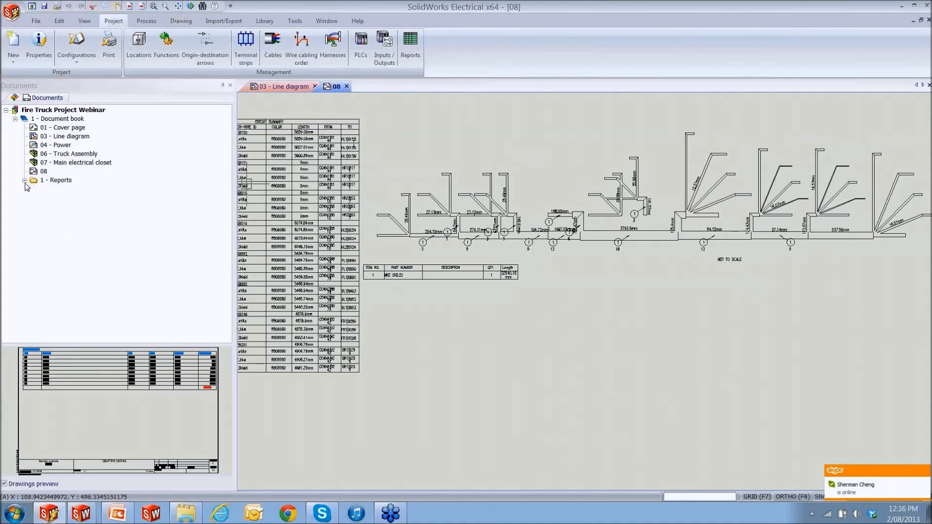
pyautogui.click(15, 118)
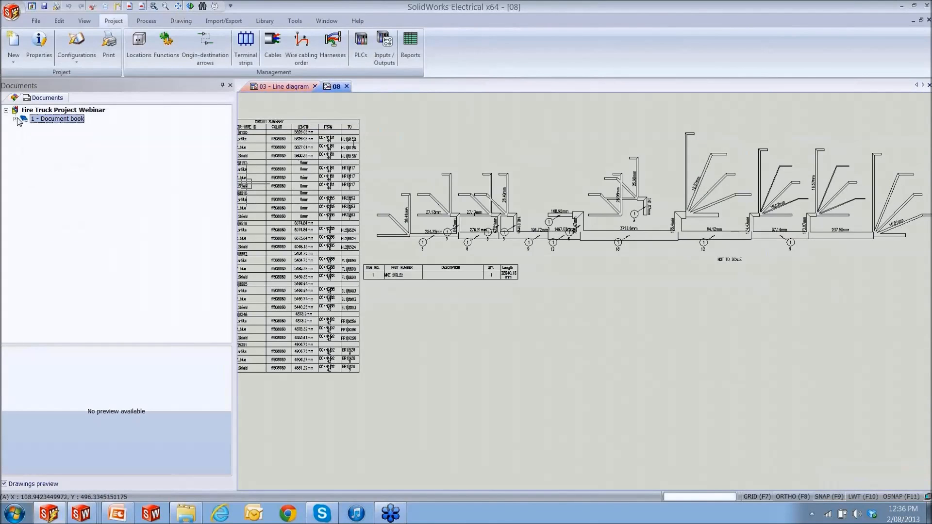
pyautogui.click(346, 87)
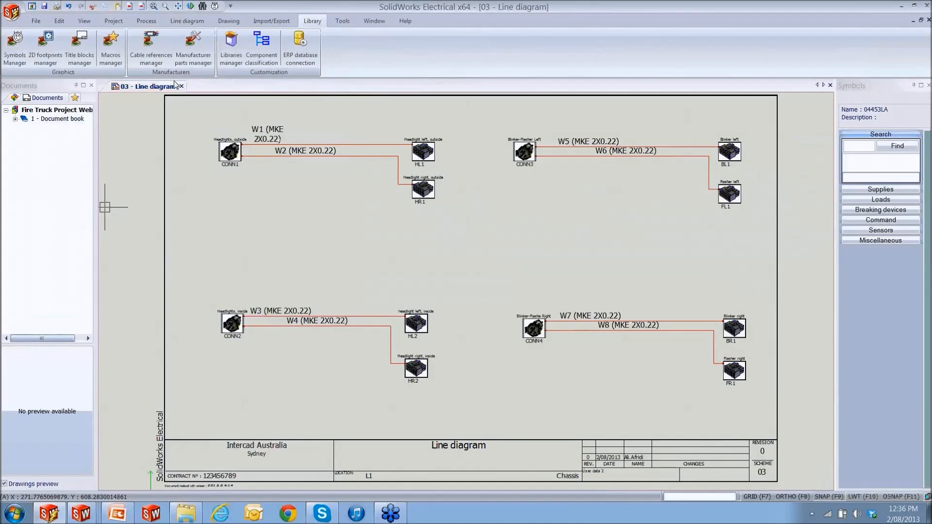
# Step: Check the DWG export settings and the available file versions, leaving without exporting
pyautogui.click(261, 22)
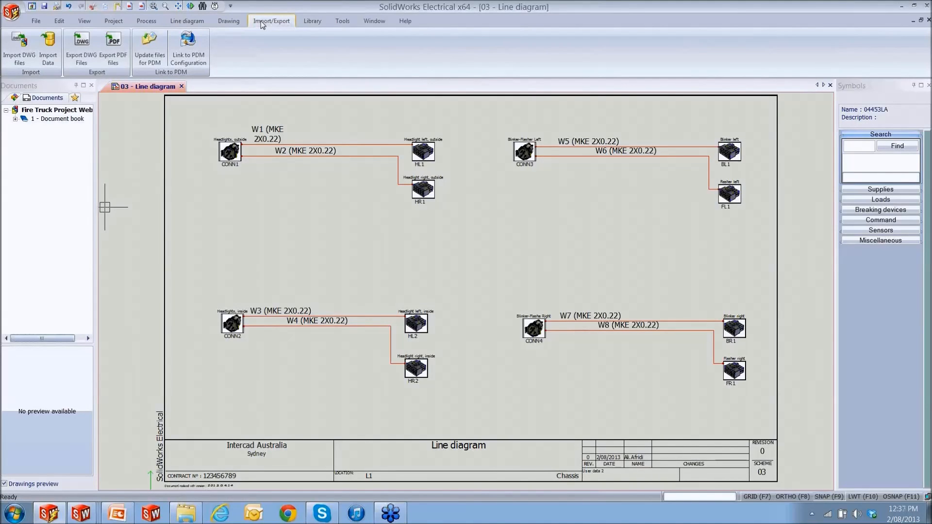
pyautogui.click(81, 46)
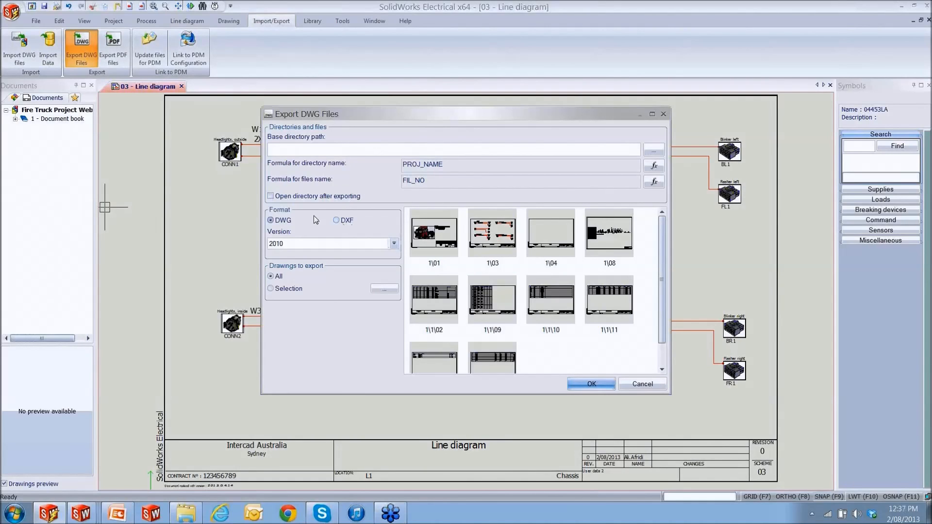
pyautogui.click(394, 243)
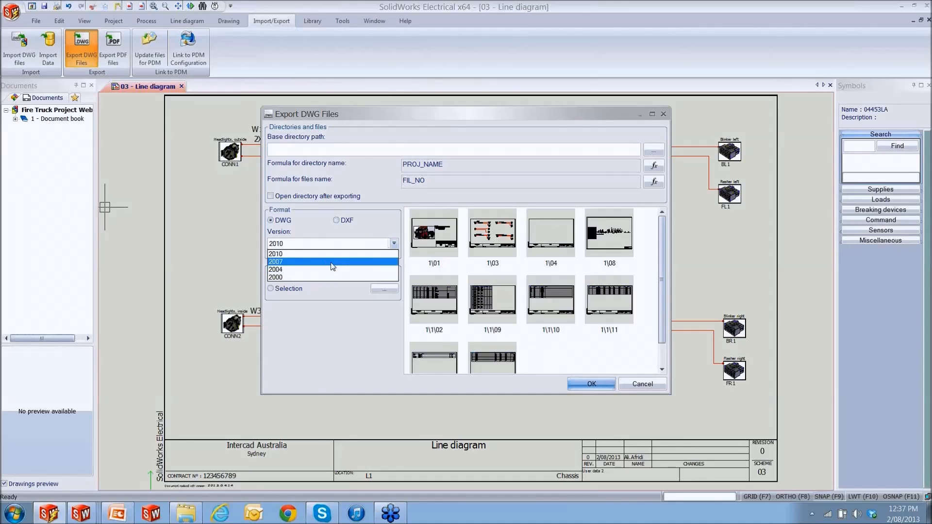
pyautogui.click(626, 389)
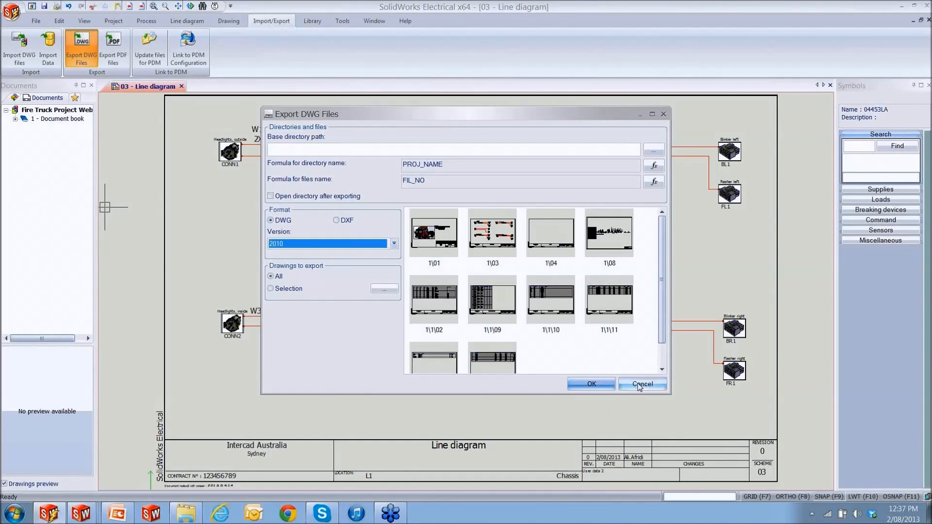
pyautogui.click(633, 383)
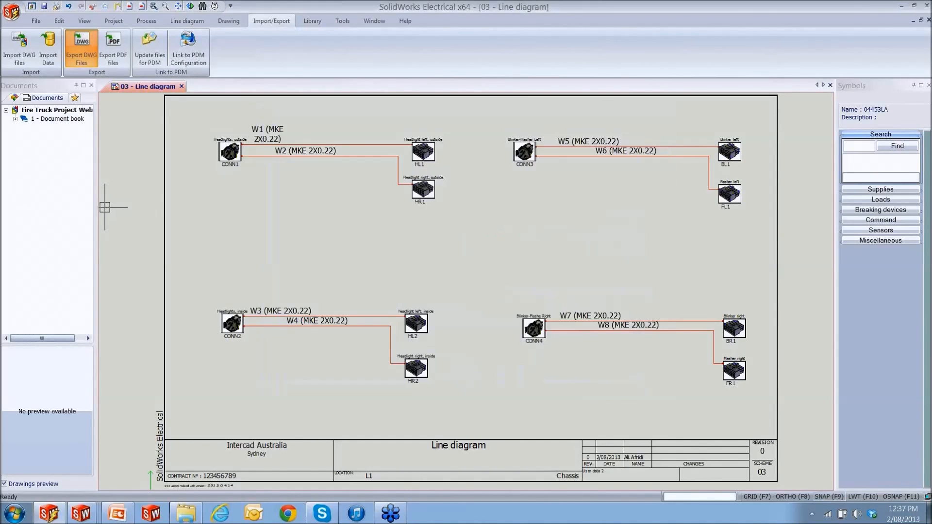
# Step: Export all drawings to a PDF named Sample in the Webinar 3 folder, including the components tree
pyautogui.click(113, 47)
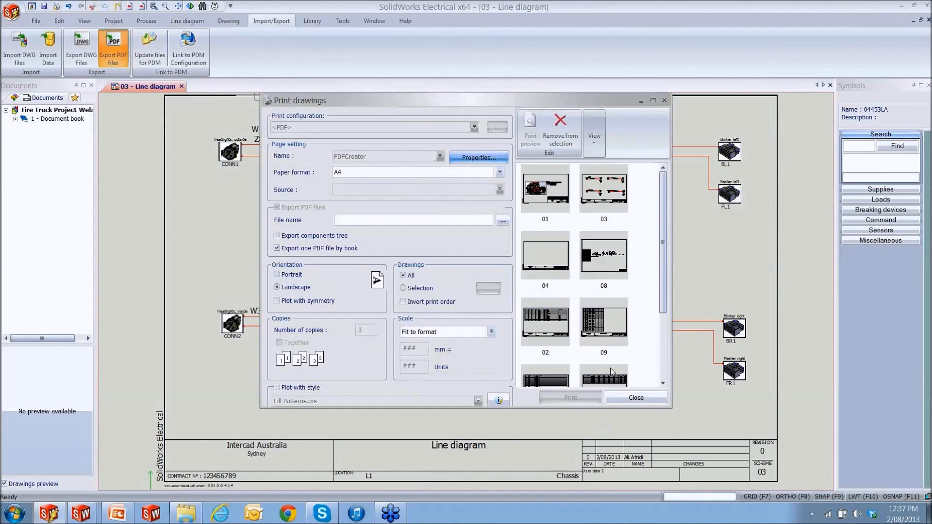
pyautogui.click(288, 237)
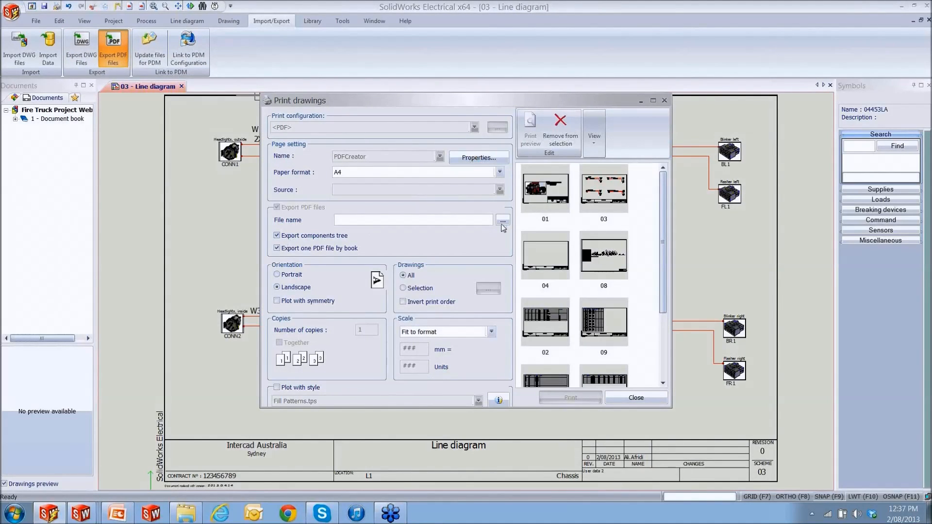
pyautogui.click(502, 221)
pyautogui.write('Sample')
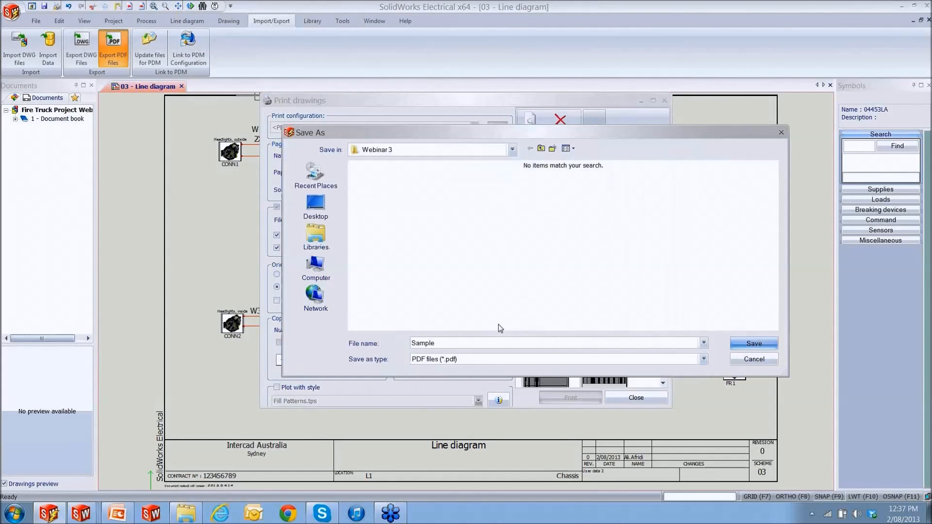
pyautogui.click(761, 344)
pyautogui.click(571, 397)
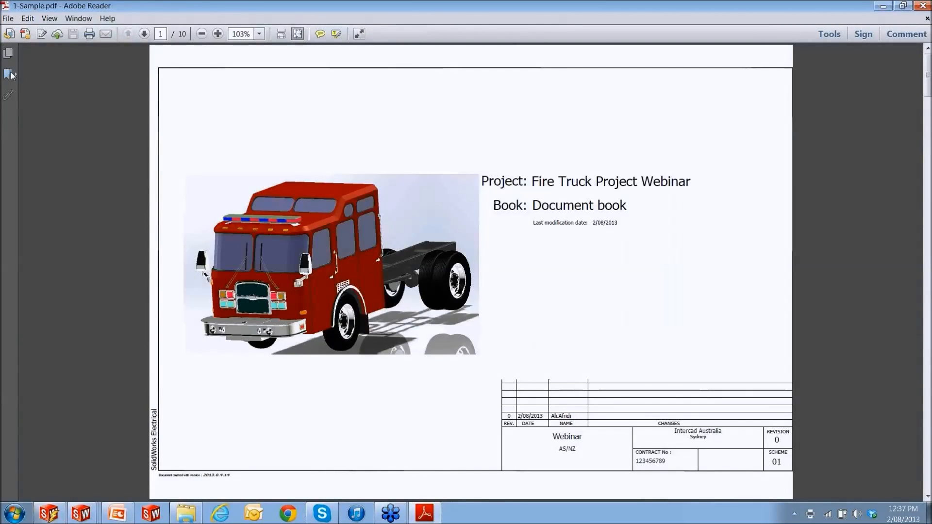
# Step: Show the PDF's bookmarks, expand Components down to BL1 - Blinker left under L1 - Chassis, and jump to its 2x5pin connector
pyautogui.click(10, 74)
pyautogui.click(27, 111)
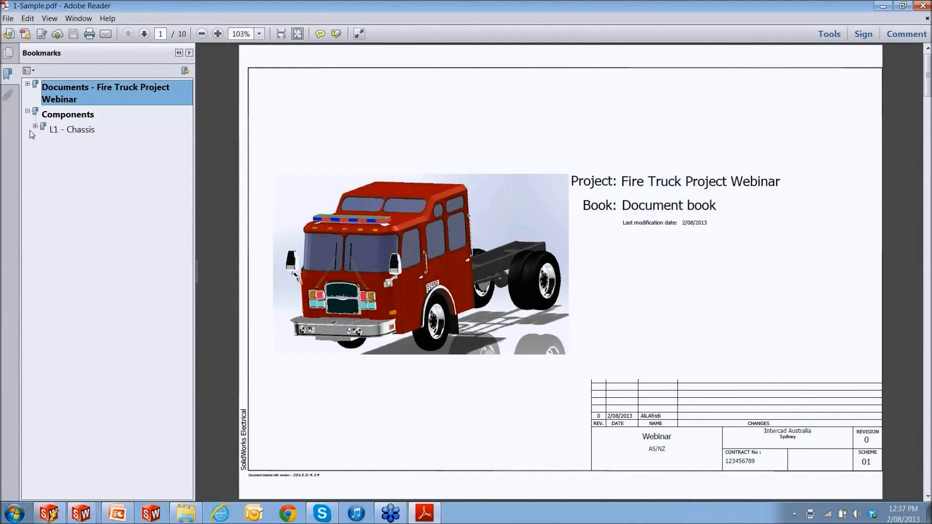
pyautogui.click(55, 132)
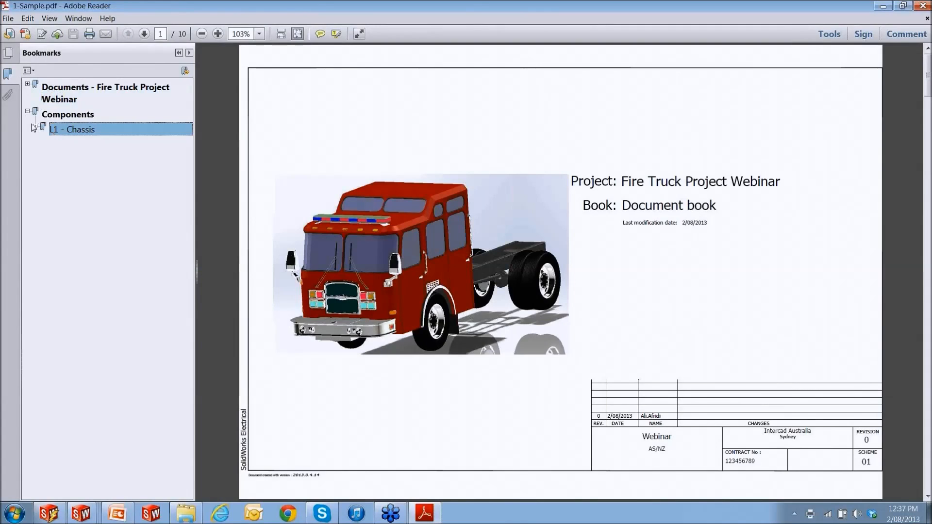
pyautogui.click(36, 127)
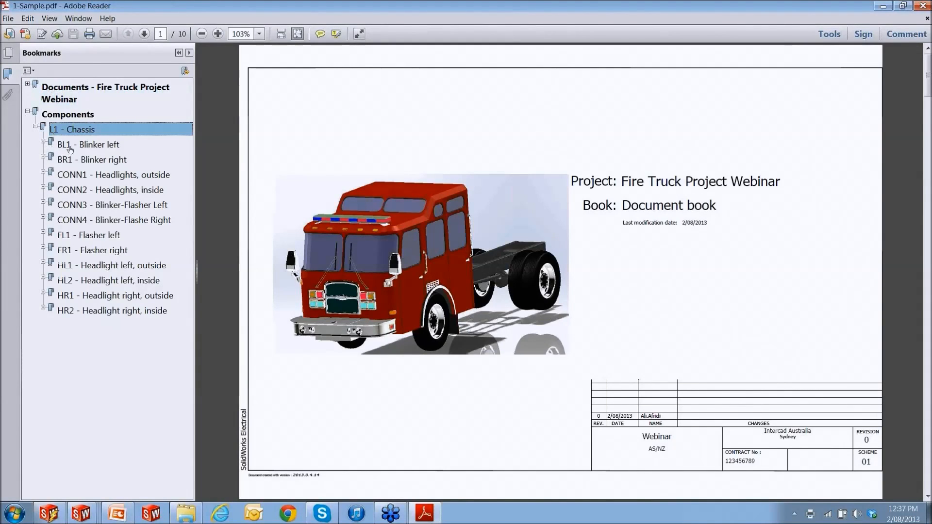
pyautogui.click(43, 141)
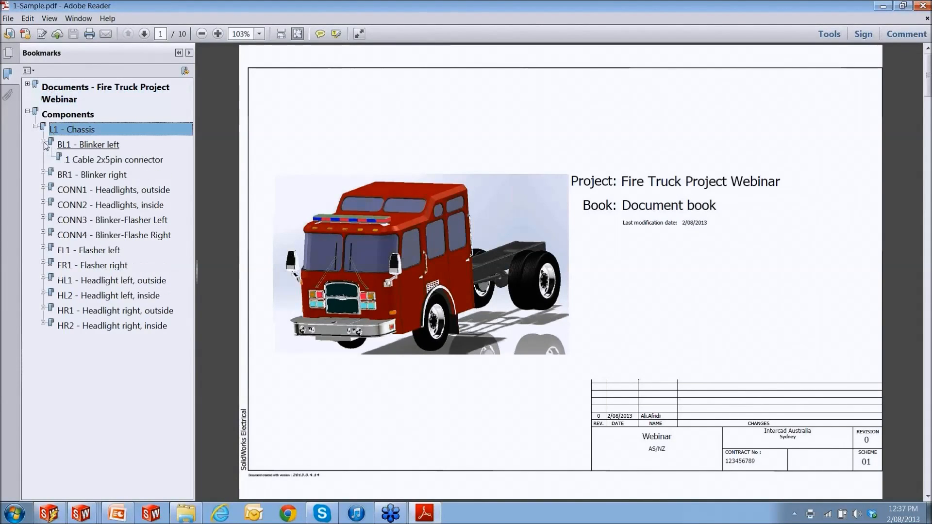
pyautogui.click(70, 159)
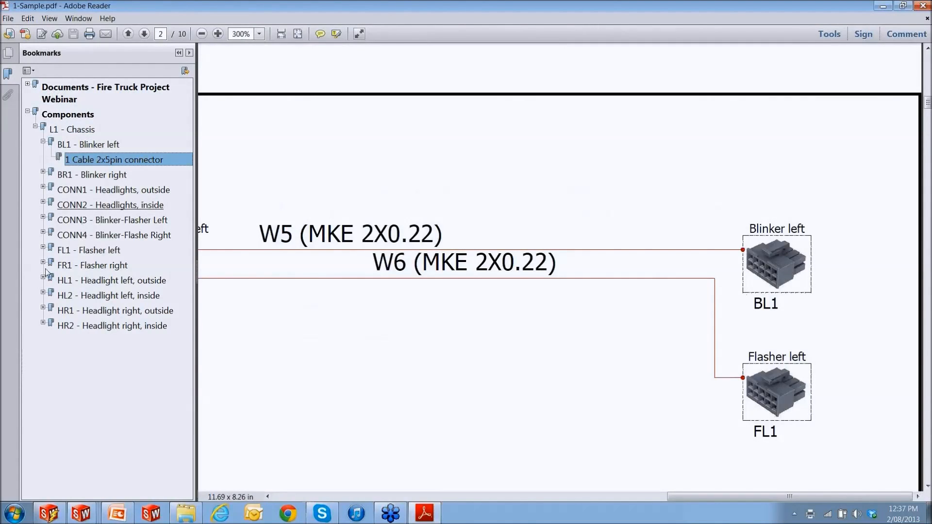
# Step: Locate the 2x5pin connectors of FL1 - Flasher left and HR1 - Headlight right, outside in the PDF through their component bookmarks
pyautogui.click(43, 247)
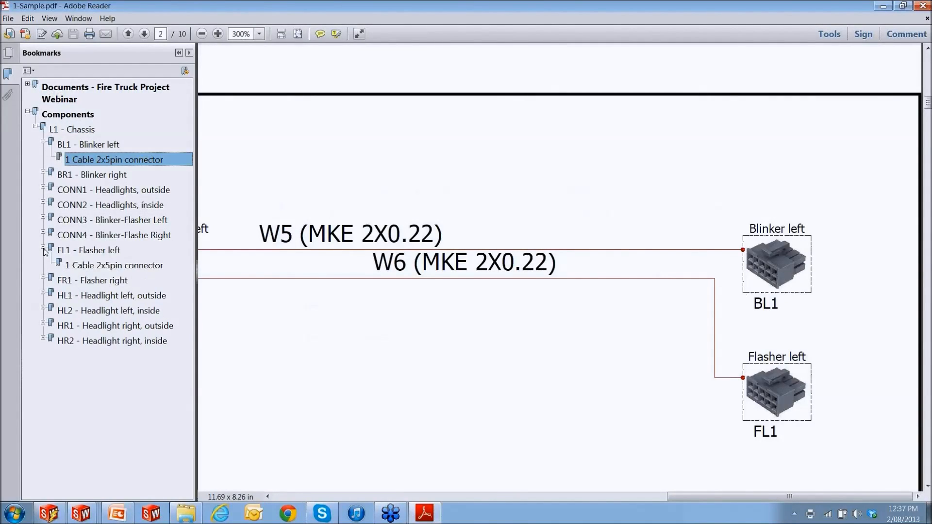
pyautogui.click(94, 266)
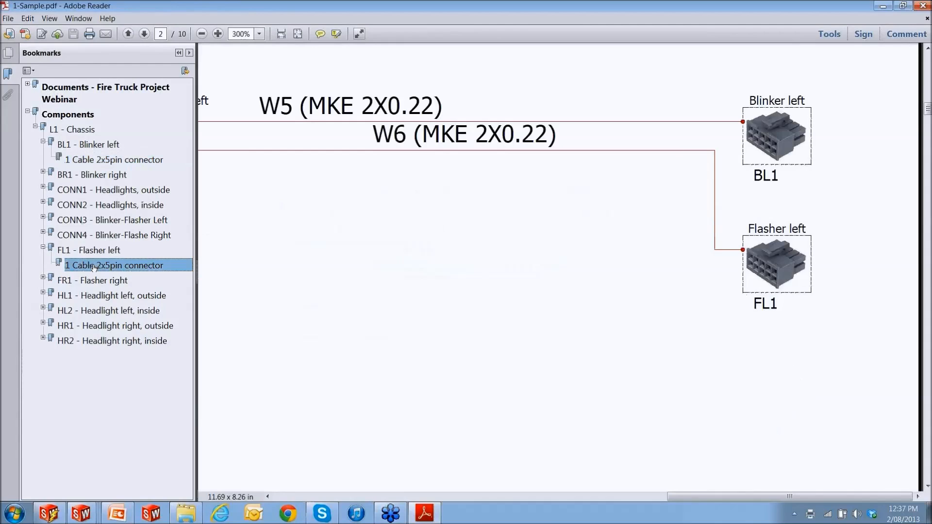
pyautogui.click(43, 323)
pyautogui.click(70, 341)
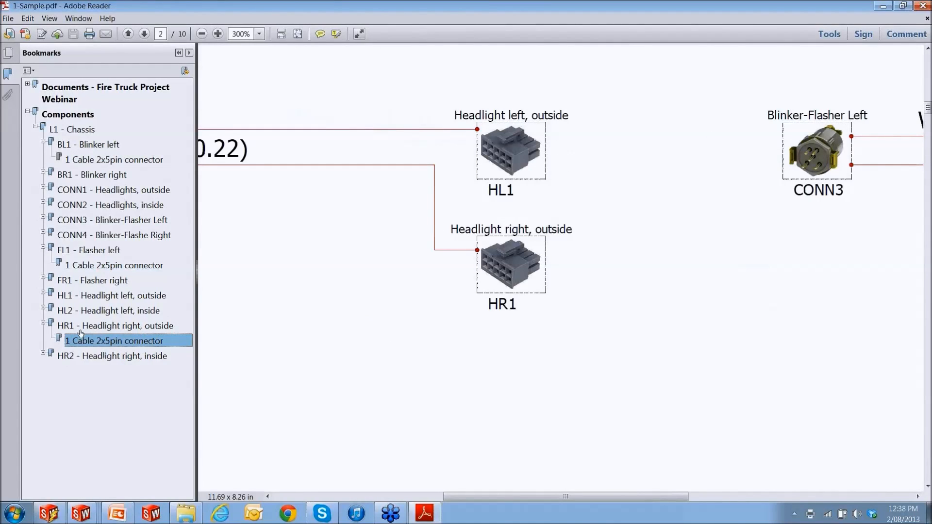
# Step: Expand the PDF's document book bookmarks and view the 01 - Cover page and 03 - Line diagram pages
pyautogui.click(32, 88)
pyautogui.click(28, 85)
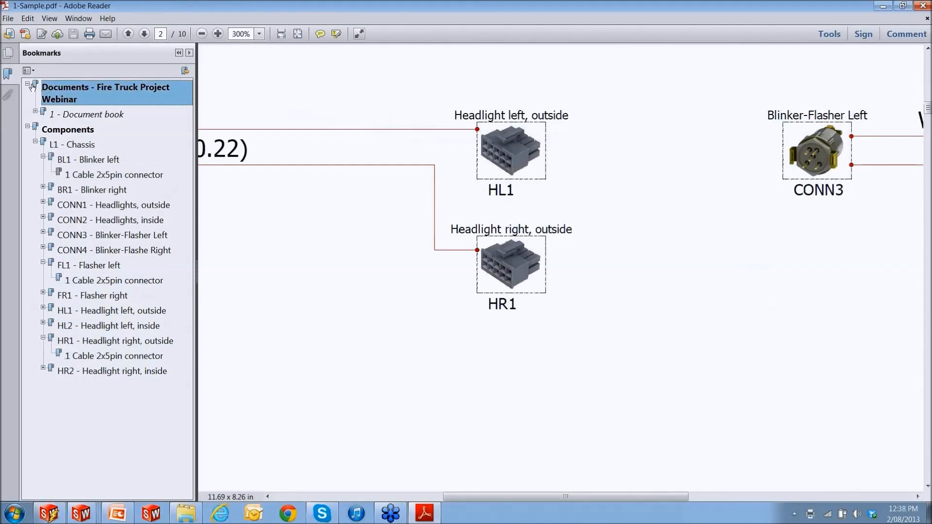
pyautogui.click(35, 112)
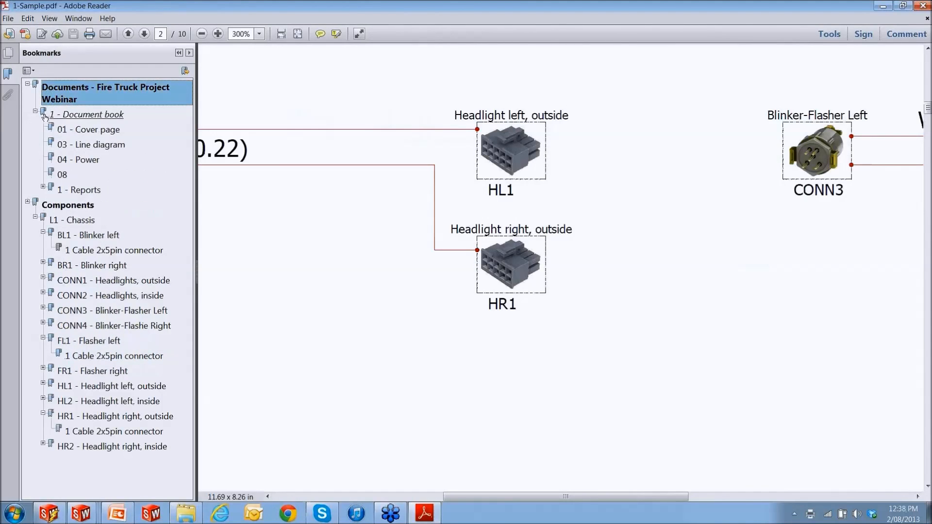
pyautogui.click(80, 130)
pyautogui.click(75, 144)
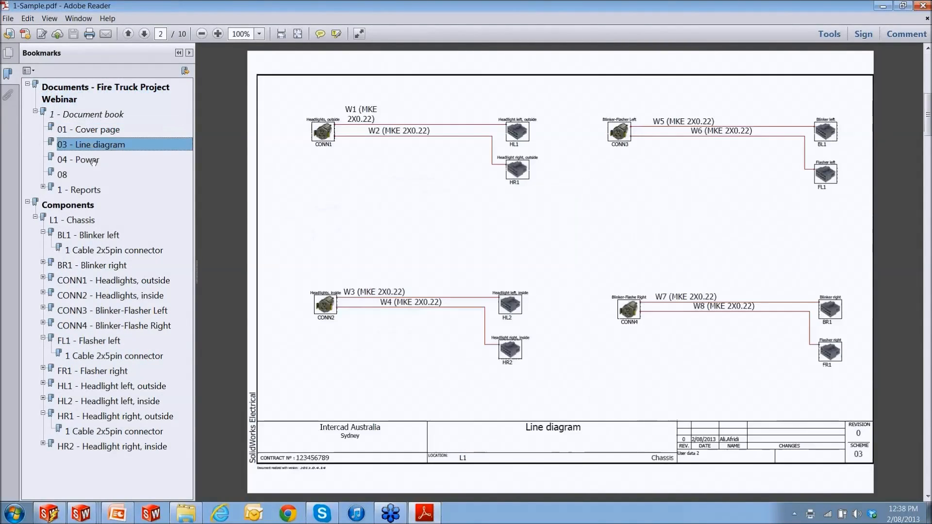
# Step: Look through the PDF's report pages from 02 - Drawing list to 13 - List of the cables, and view drawing 08
pyautogui.click(43, 187)
pyautogui.click(71, 206)
pyautogui.click(87, 221)
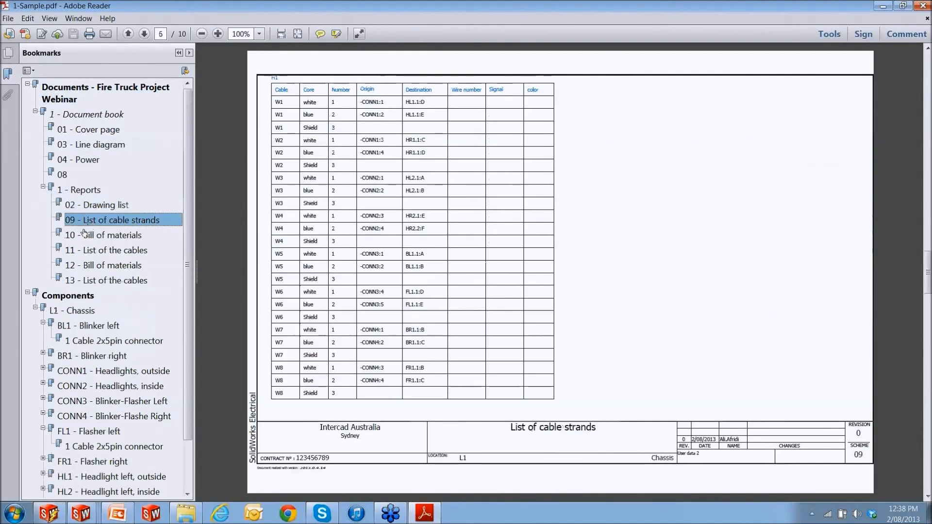
pyautogui.click(92, 236)
pyautogui.click(97, 250)
pyautogui.click(97, 265)
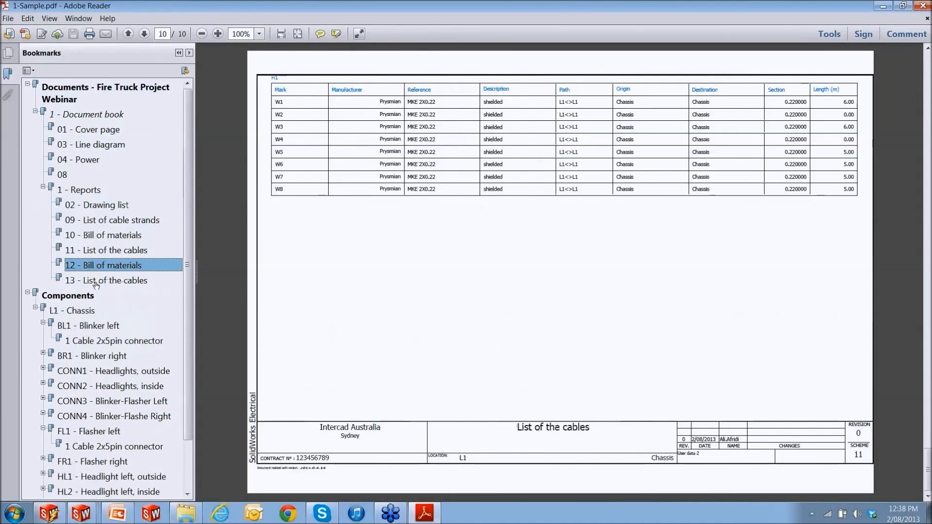
pyautogui.click(97, 280)
pyautogui.click(68, 175)
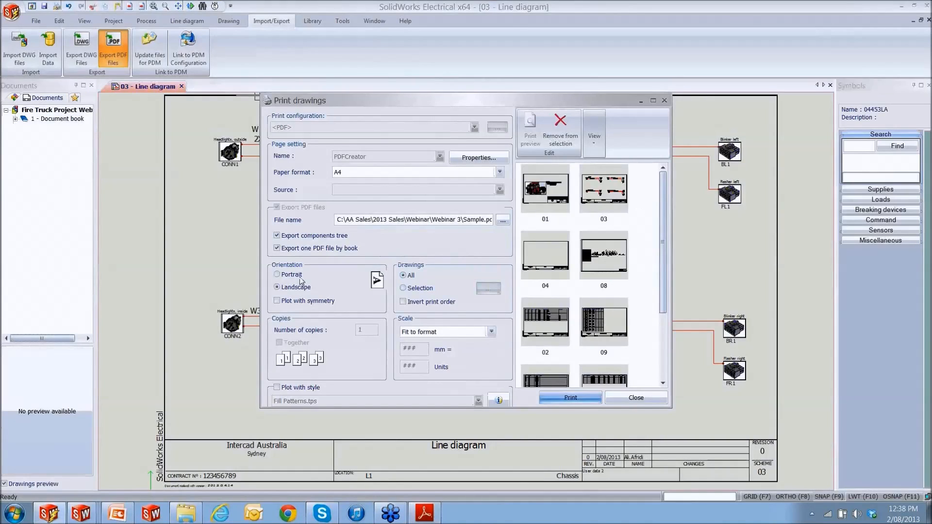
# Step: Return to SolidWorks Electrical, close the print drawings dialog, and expand the document book in the project tree
pyautogui.click(635, 398)
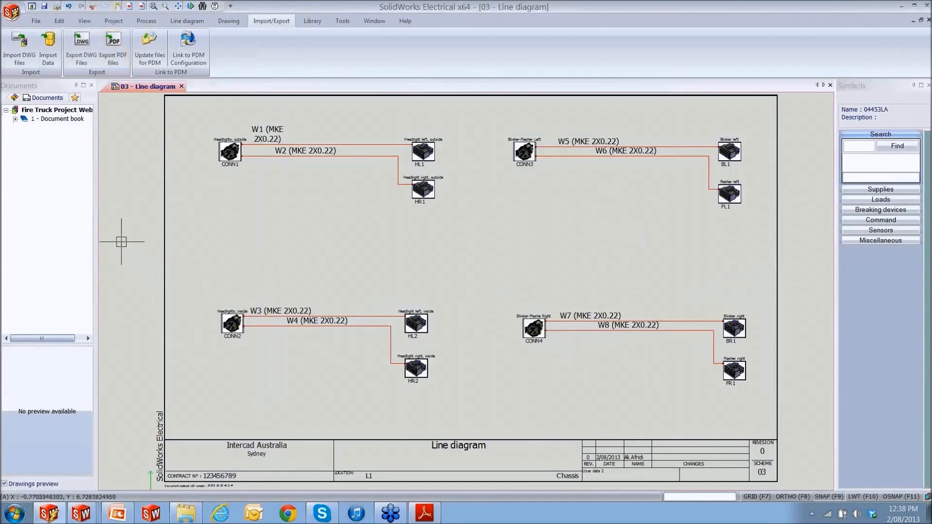
pyautogui.click(15, 119)
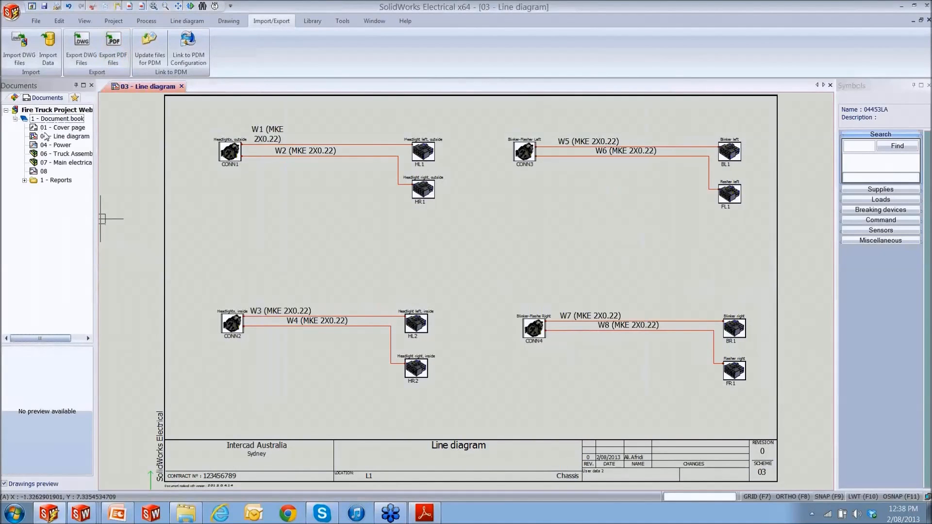